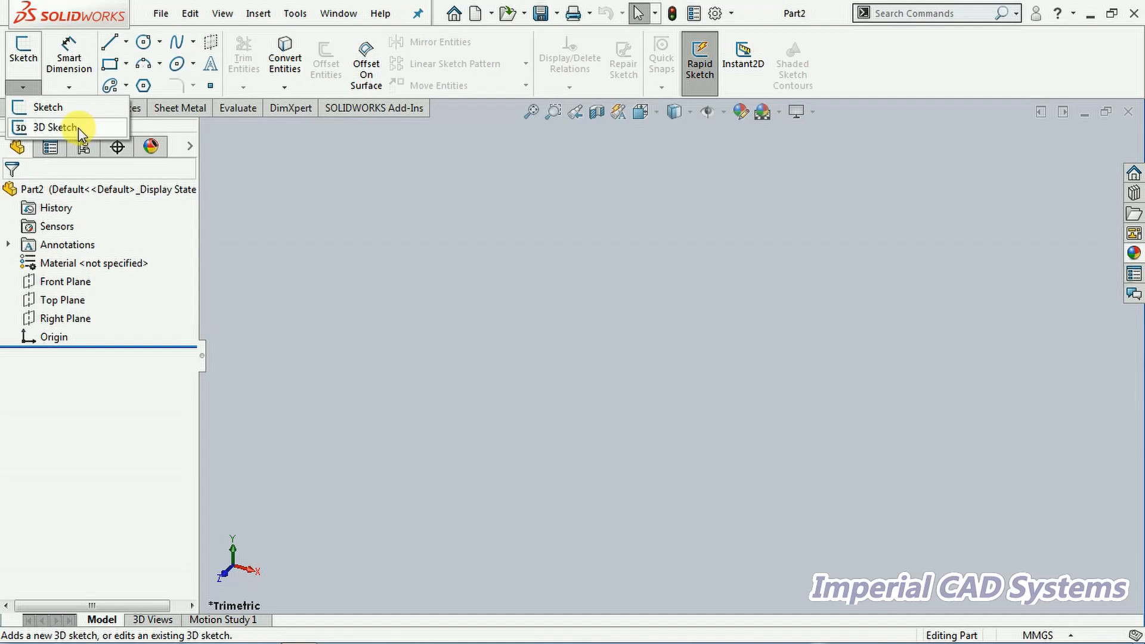
Sketch a center rectangle on the Top Plane centered on the origin, and exit the sketch.
click(16, 49)
click(900, 365)
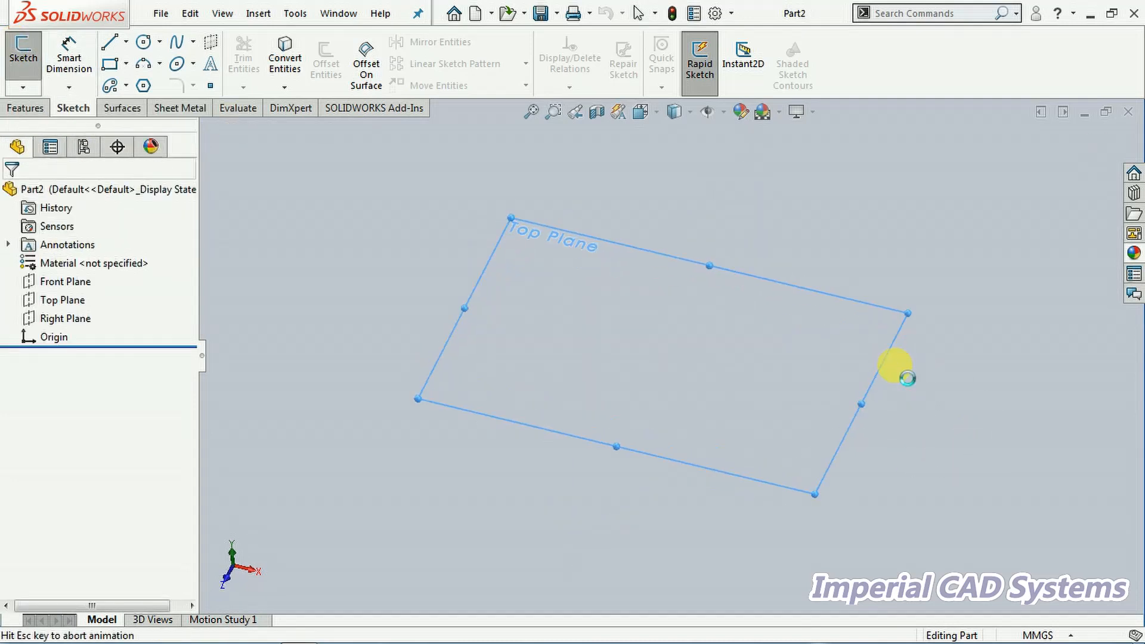
click(126, 65)
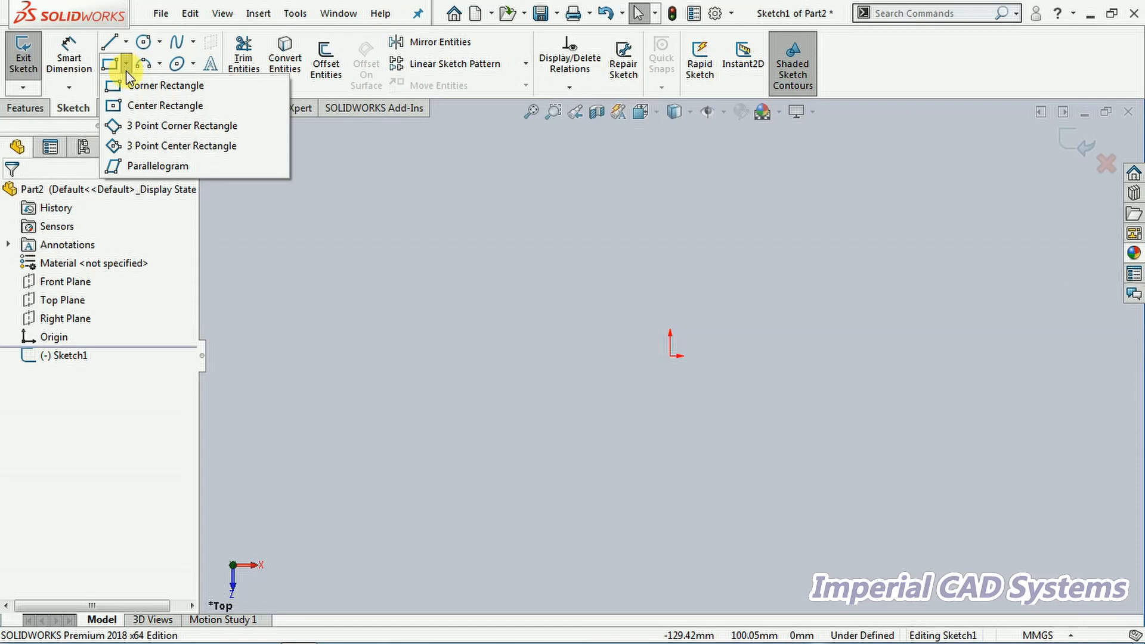
click(145, 106)
click(672, 356)
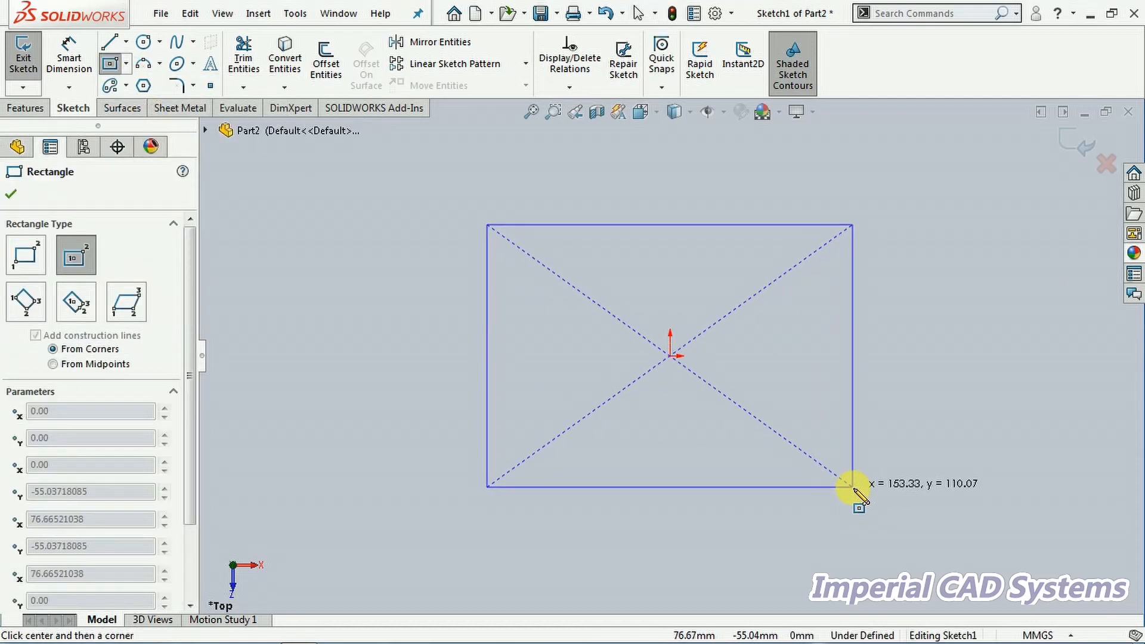
click(889, 509)
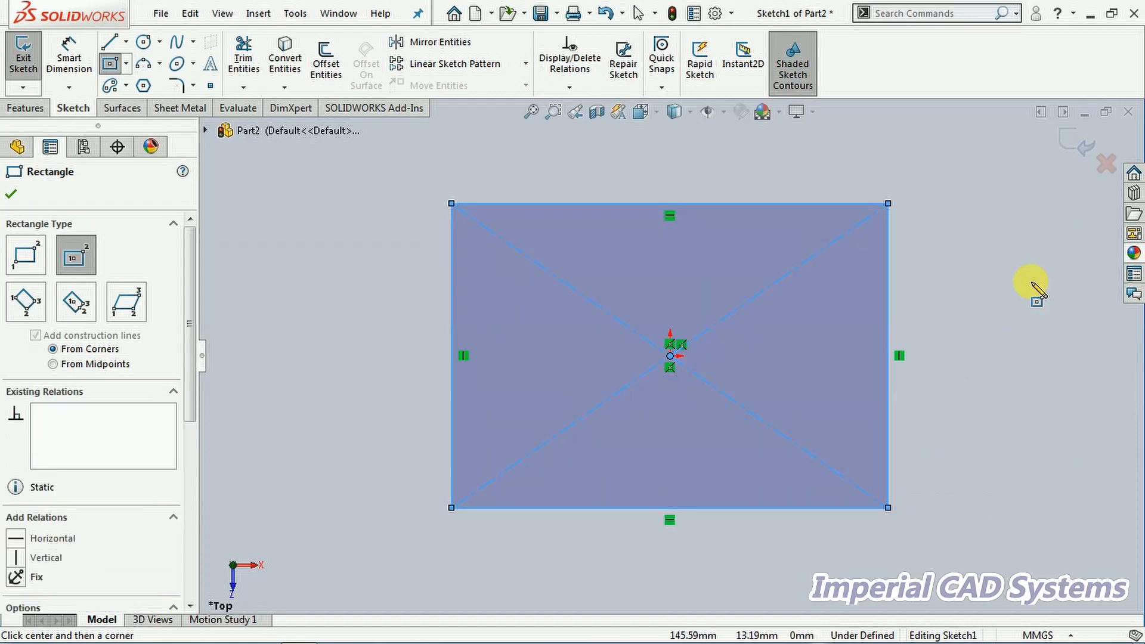
click(1078, 145)
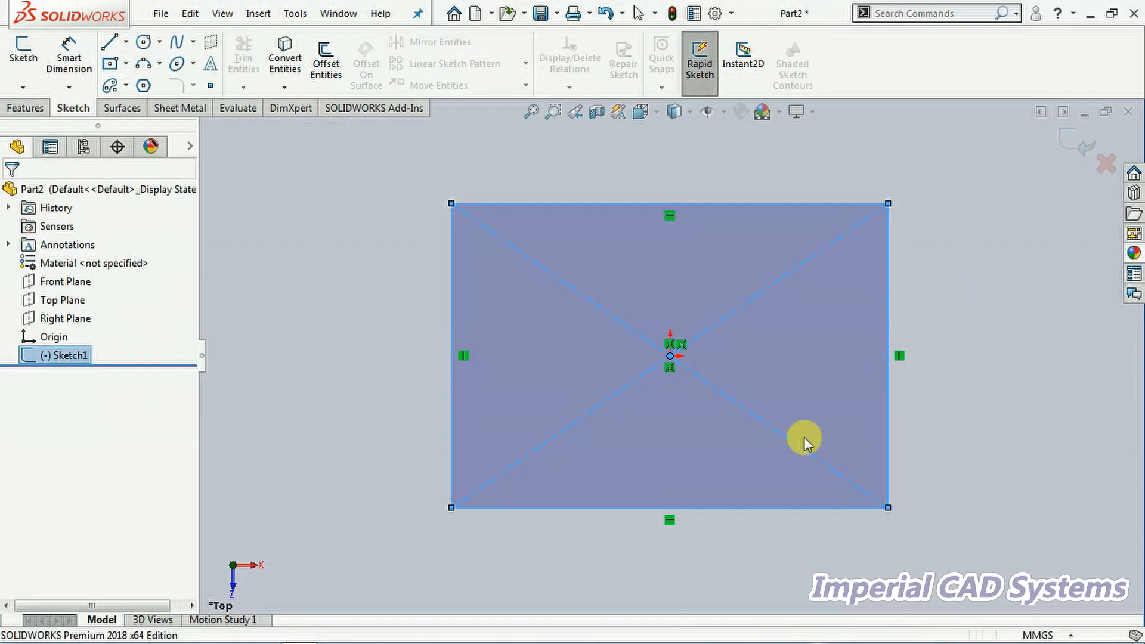
Start a new 3D sketch above the rectangle in a tilted view.
mouse_move(626, 575)
middle_down()
mouse_move(639, 468)
mouse_move(625, 342)
mouse_move(655, 352)
mouse_move(662, 476)
mouse_move(634, 490)
middle_up()
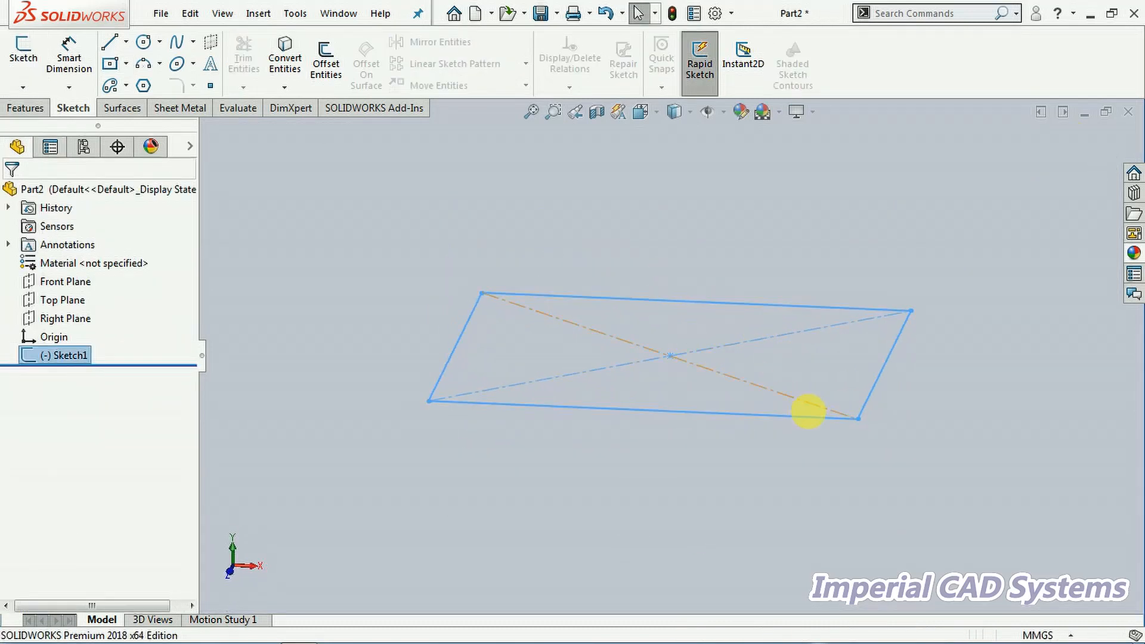
middle_drag(771, 417, 599, 391)
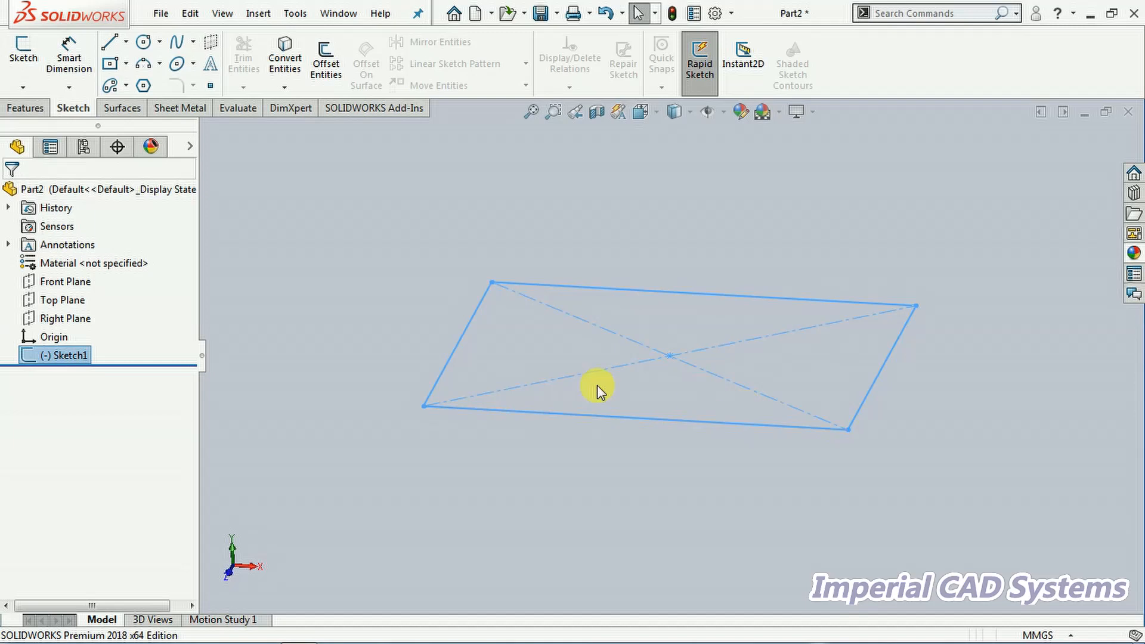
click(22, 89)
click(365, 167)
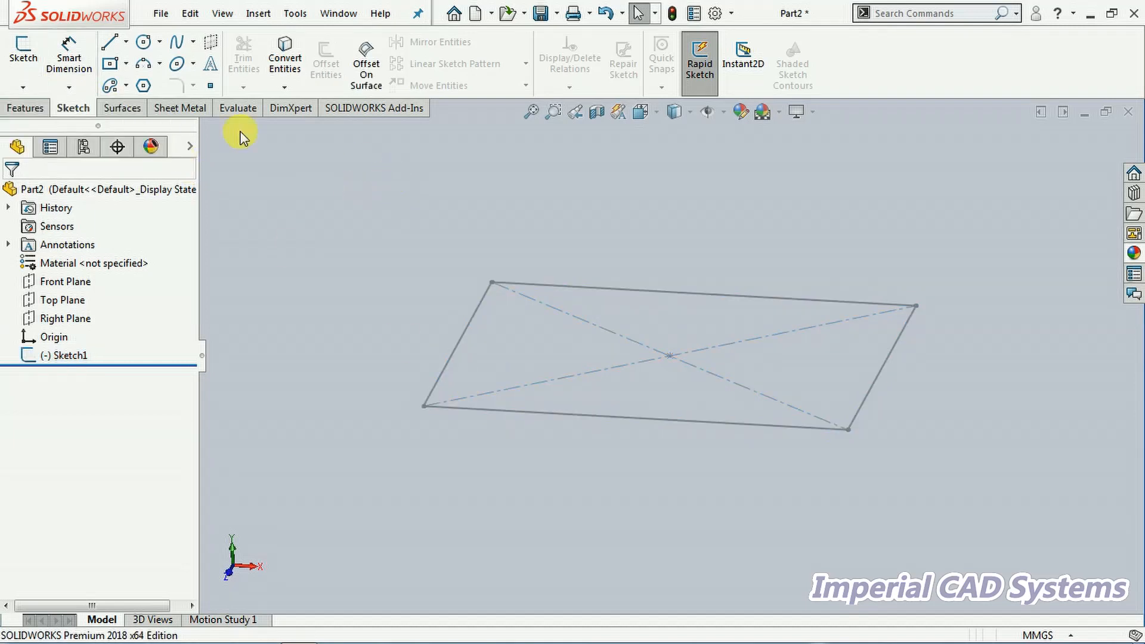
click(24, 88)
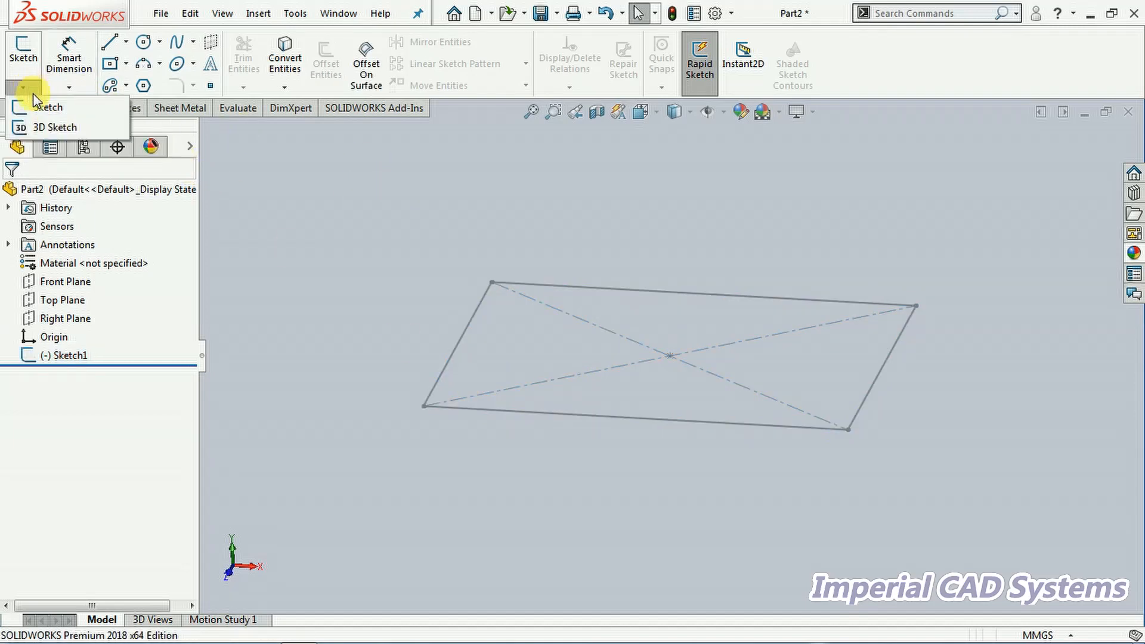
click(45, 127)
mouse_move(621, 312)
middle_down()
mouse_move(637, 307)
mouse_move(614, 295)
middle_up()
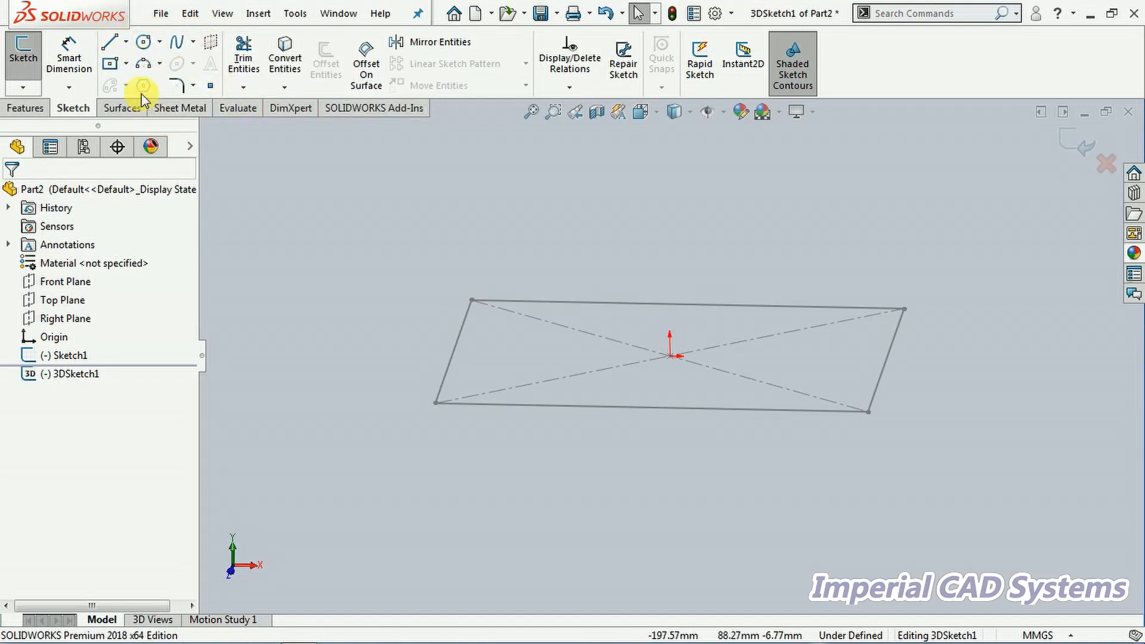
Sketch a line about 53 mm long from the rectangle's front-left corner, inclined upward and inward in the XY plane.
click(110, 43)
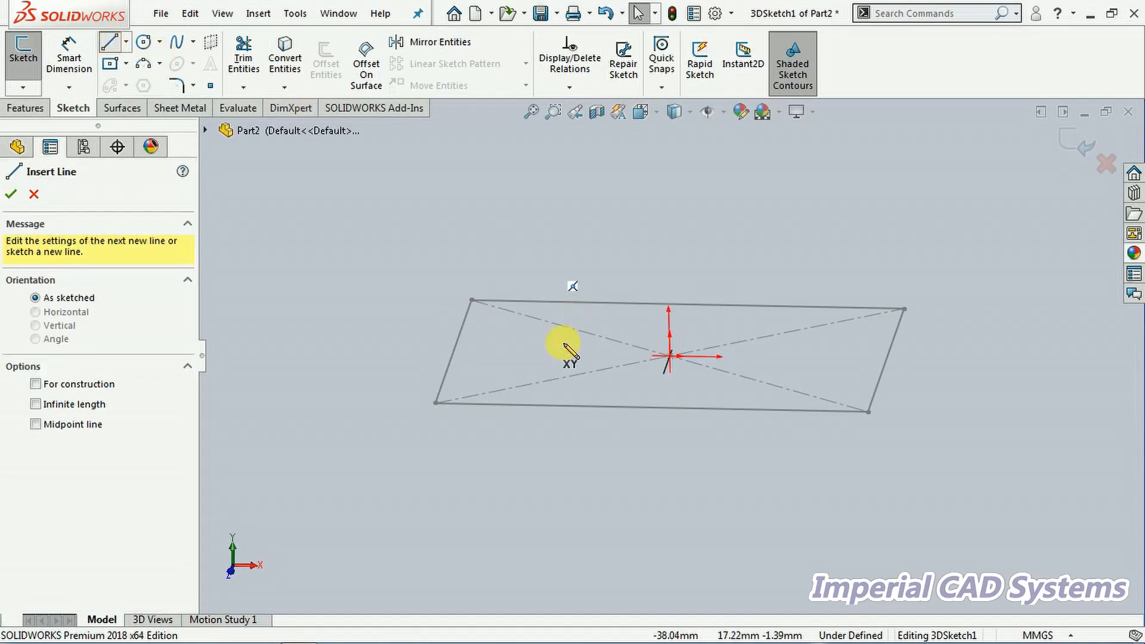
click(436, 404)
middle_drag(433, 358, 510, 374)
mouse_move(475, 295)
middle_down()
mouse_move(453, 343)
mouse_move(465, 330)
mouse_move(555, 388)
middle_up()
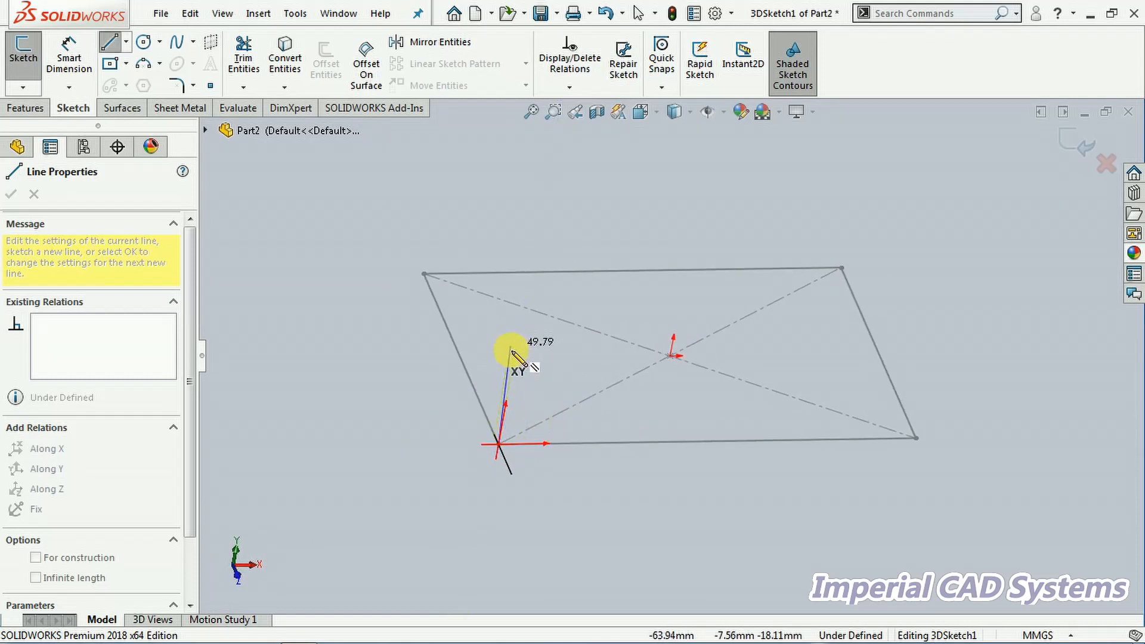
middle_drag(572, 374, 546, 340)
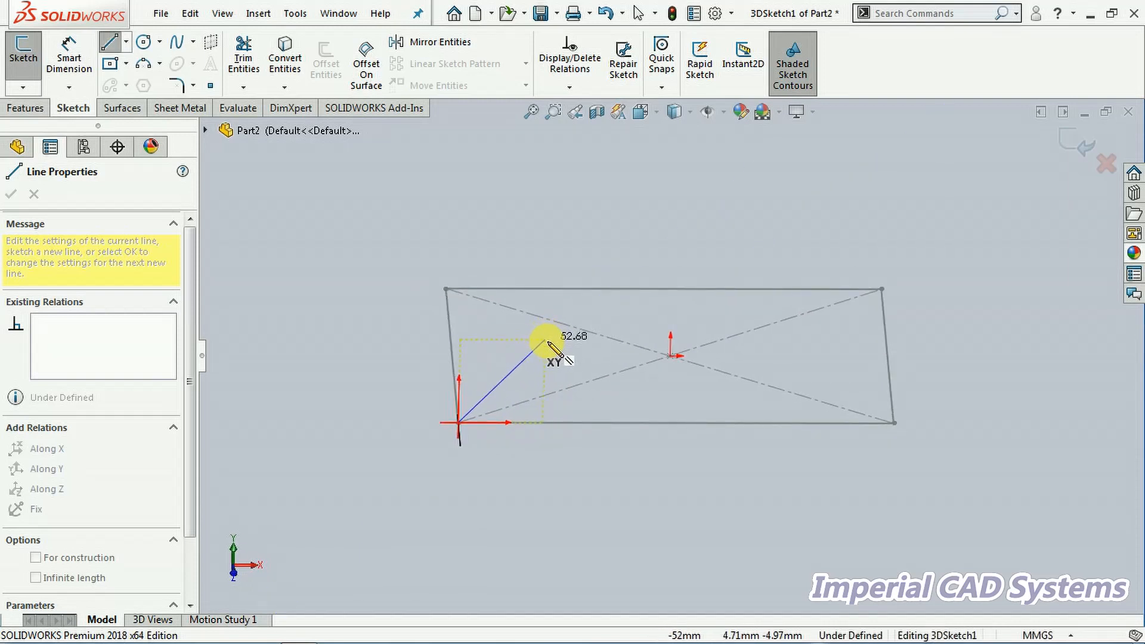
click(549, 343)
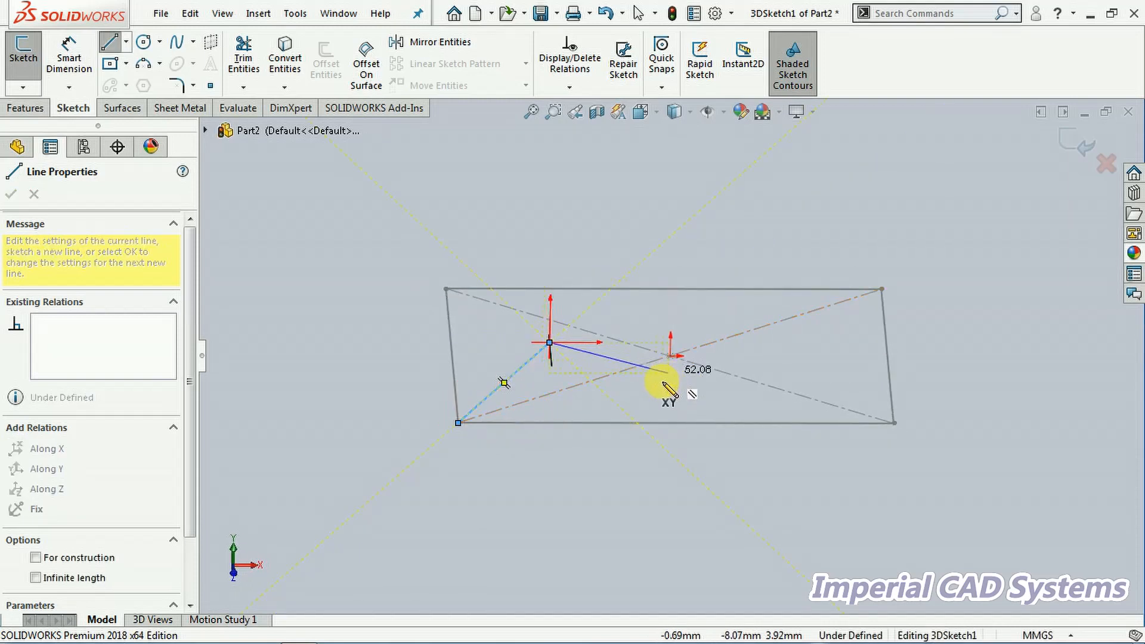
right_click(634, 218)
click(659, 225)
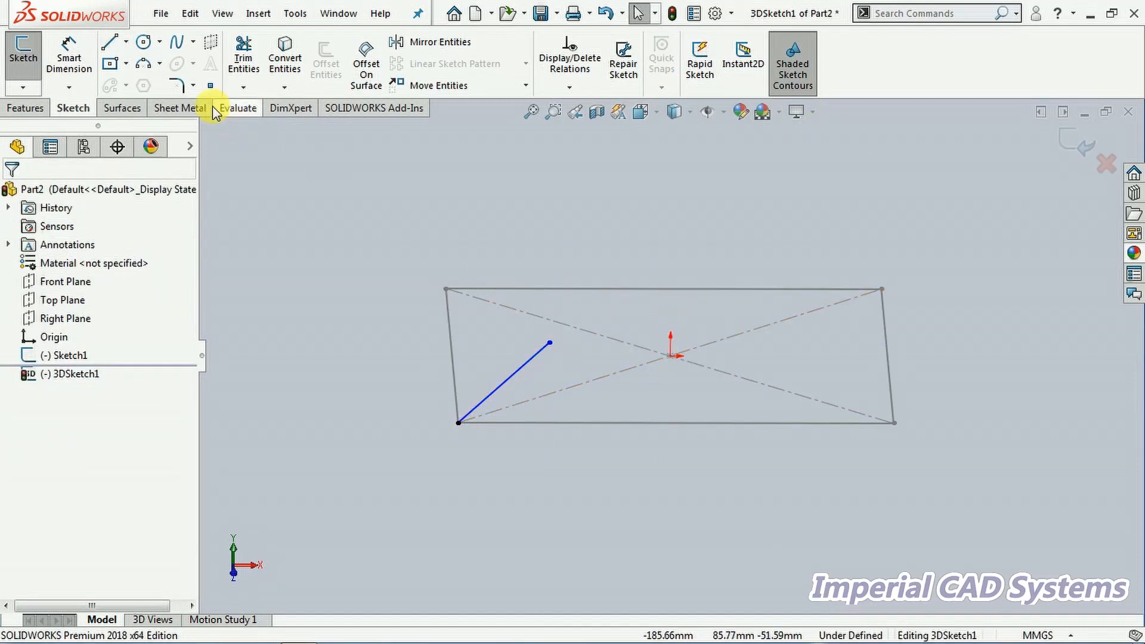
Sketch a second inclined line from the rectangle's front-right corner, rising inward toward the first line in the XY plane.
click(109, 47)
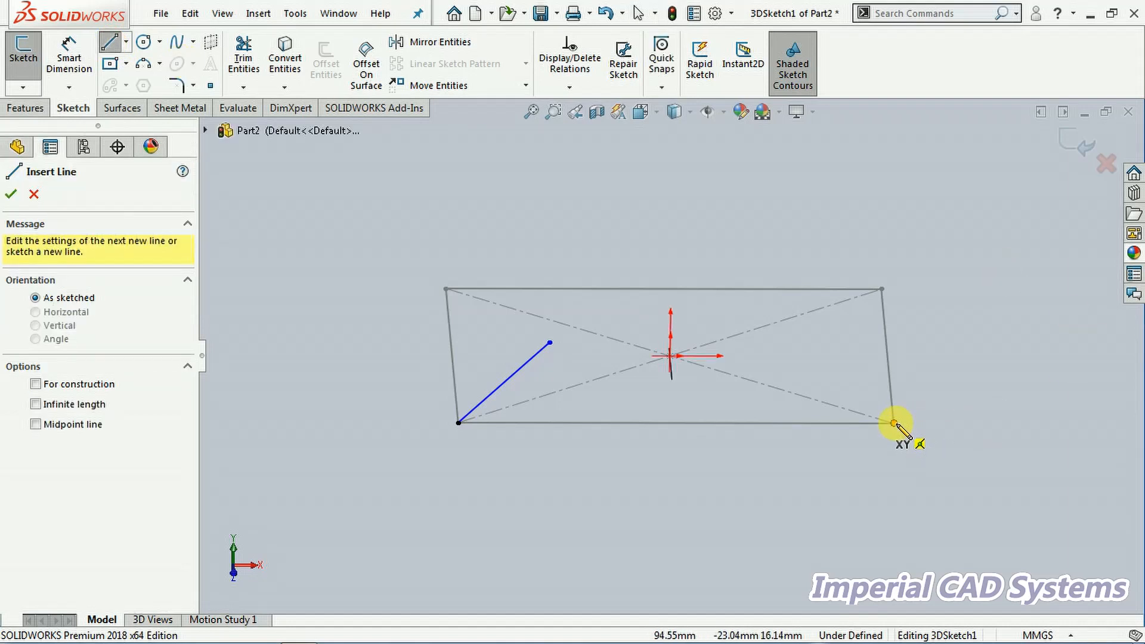
click(894, 424)
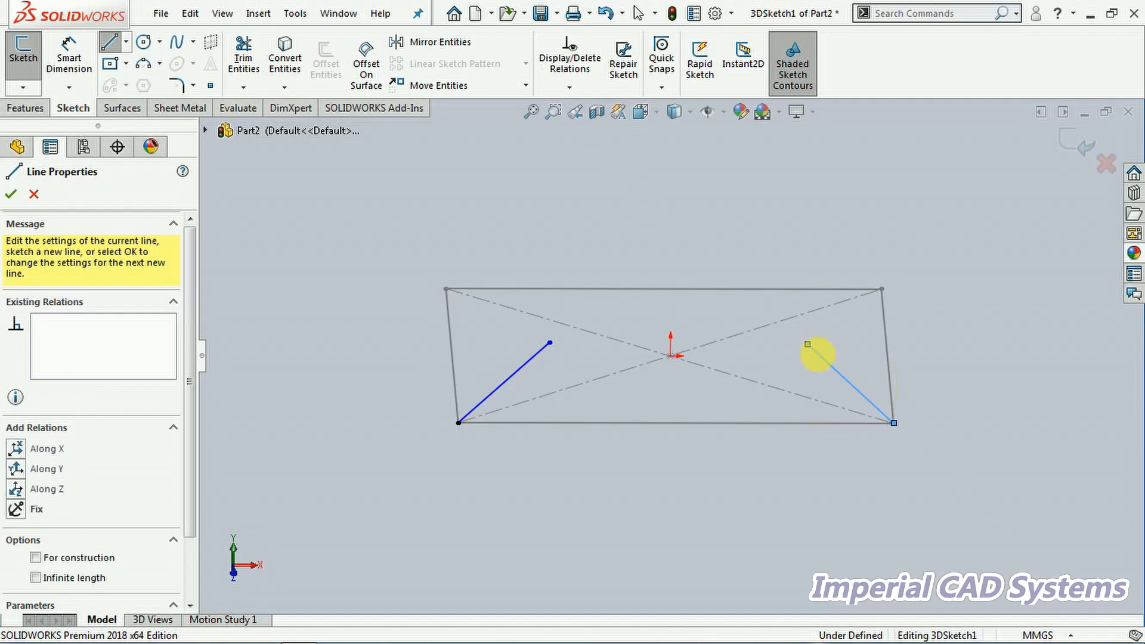
middle_drag(780, 435, 724, 445)
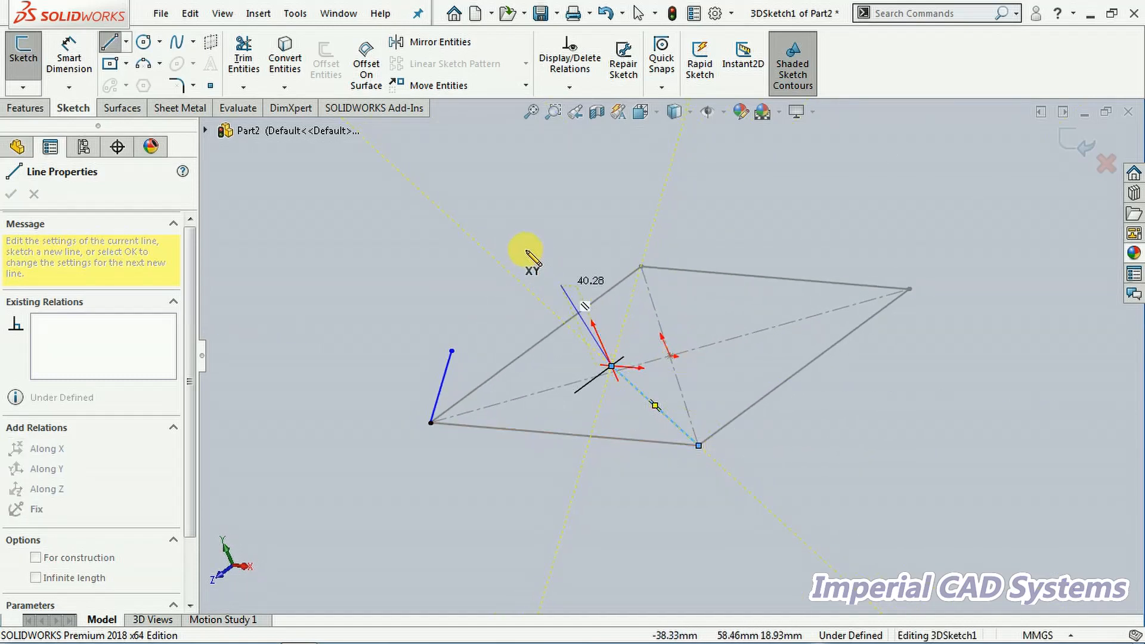
right_click(531, 227)
click(537, 245)
Try an inclined line from the midpoint of the front edge between the two corner lines, and undo it.
mouse_move(807, 399)
middle_down()
mouse_move(770, 439)
mouse_move(812, 427)
middle_up()
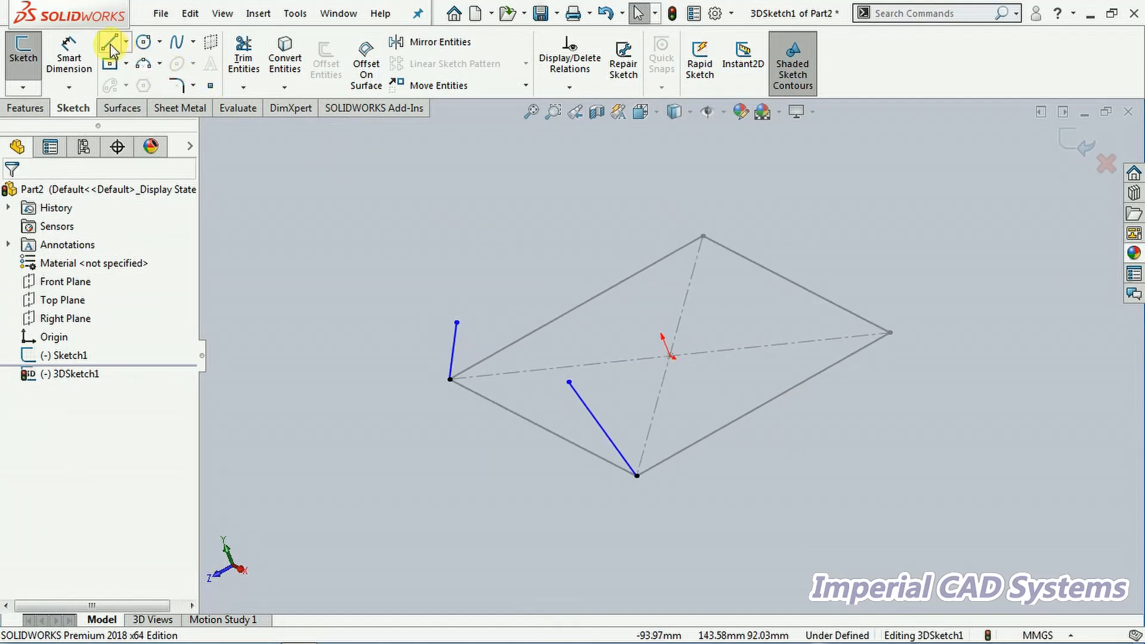
click(109, 43)
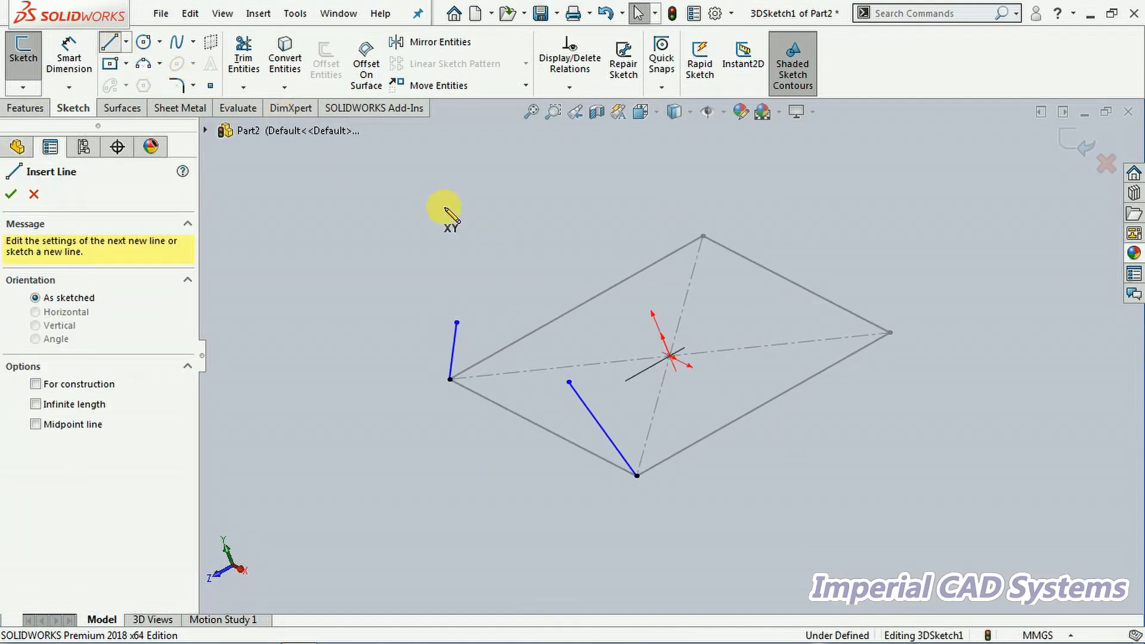
click(542, 428)
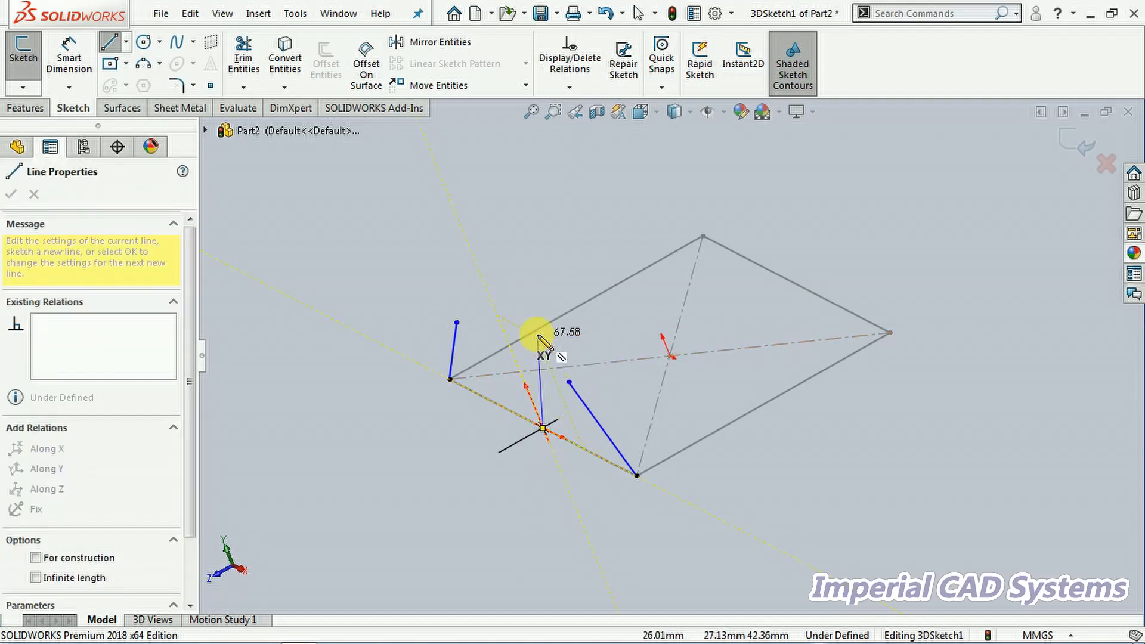
mouse_move(550, 358)
middle_down()
mouse_move(557, 404)
mouse_move(577, 386)
middle_up()
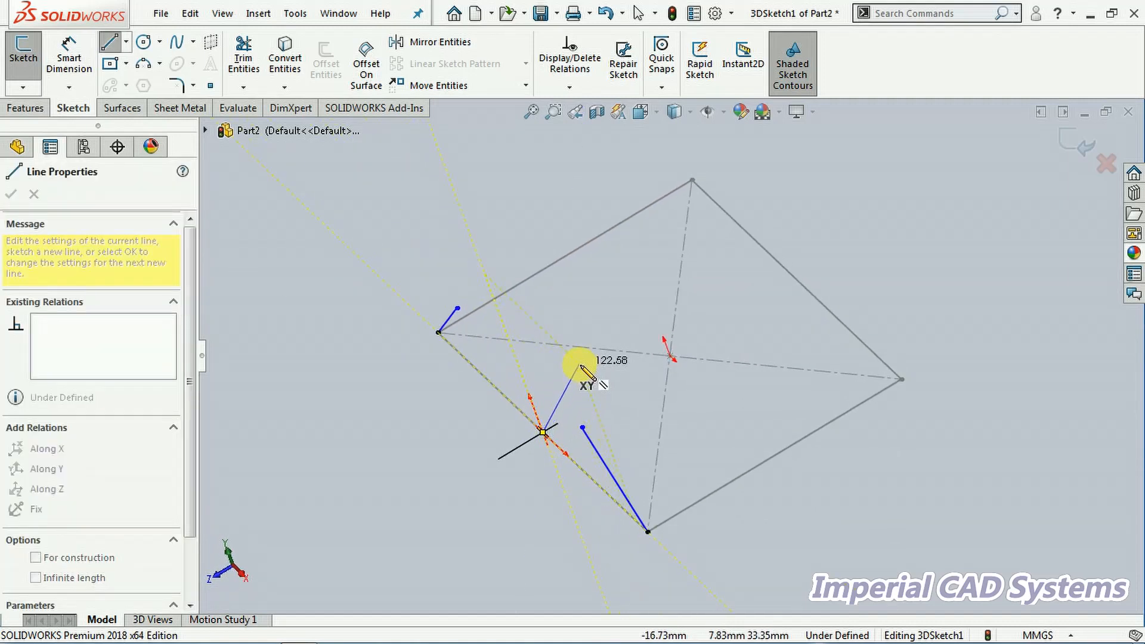
mouse_move(594, 373)
middle_down()
mouse_move(626, 302)
mouse_move(656, 356)
middle_up()
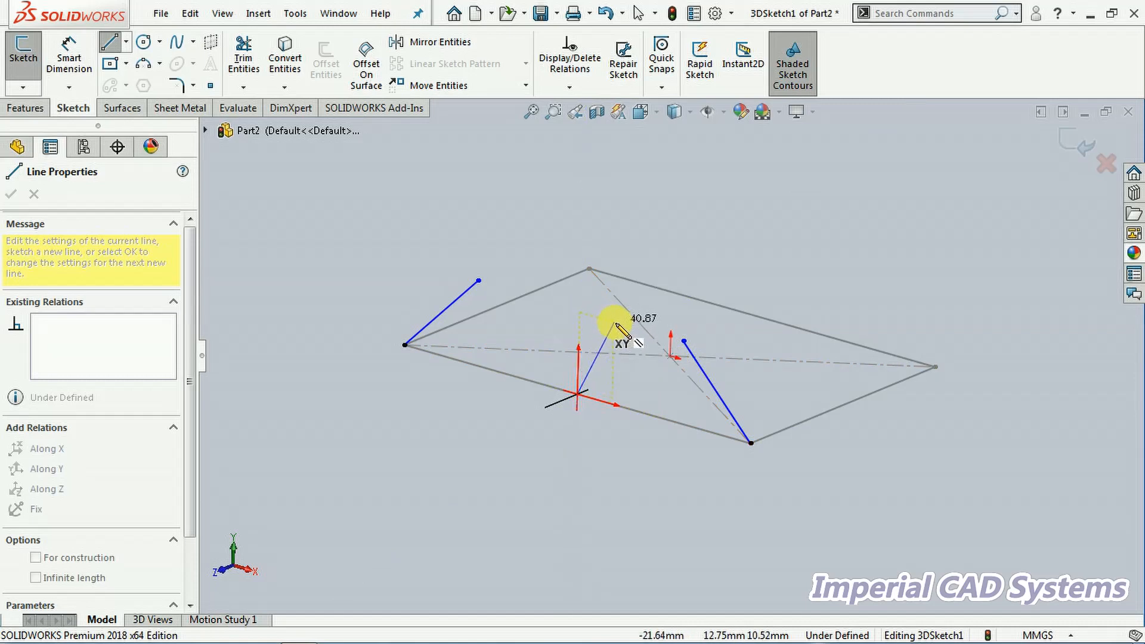
mouse_move(627, 371)
middle_down()
mouse_move(575, 414)
mouse_move(620, 412)
mouse_move(603, 435)
mouse_move(547, 332)
mouse_move(545, 417)
middle_up()
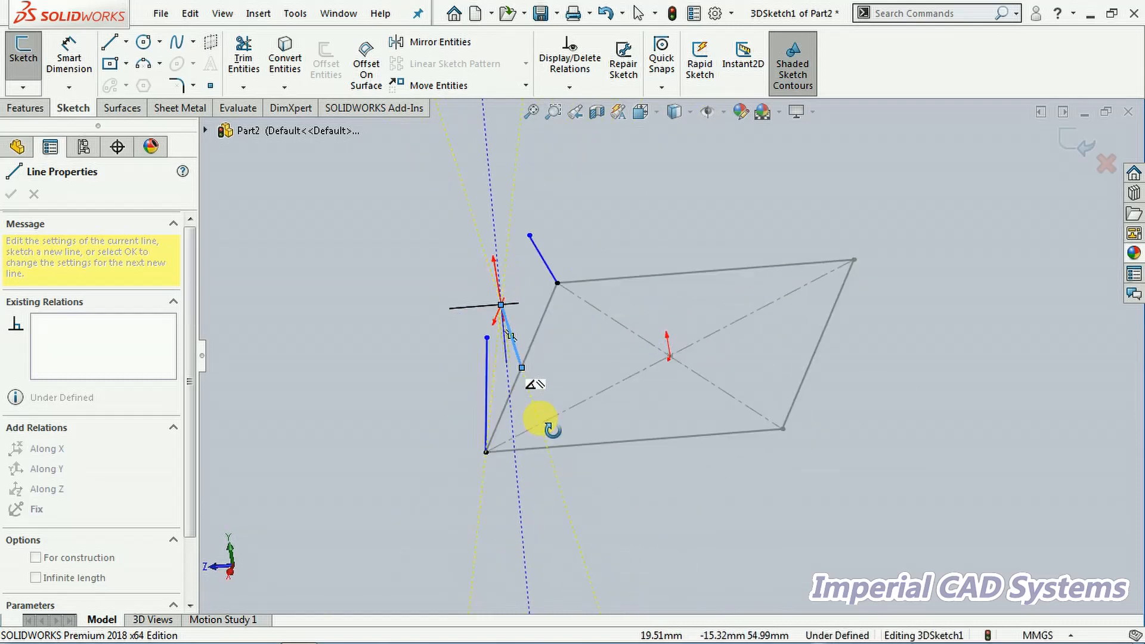
mouse_move(504, 366)
middle_down()
mouse_move(606, 345)
mouse_move(590, 350)
middle_up()
right_click(622, 186)
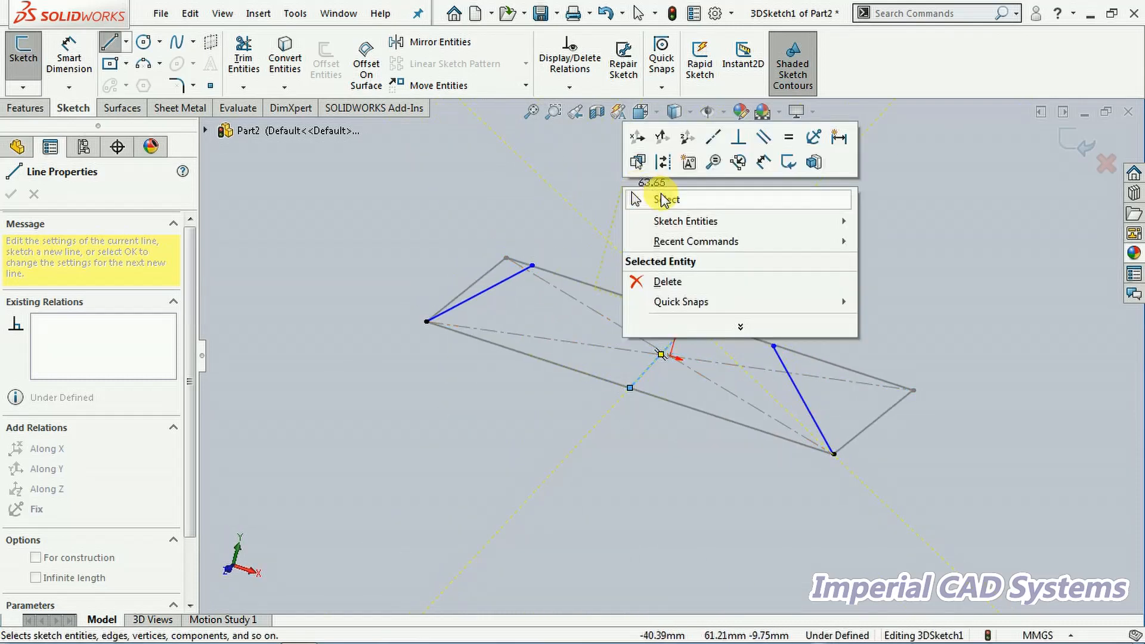
click(665, 203)
mouse_move(604, 425)
middle_down()
mouse_move(581, 431)
mouse_move(575, 414)
middle_up()
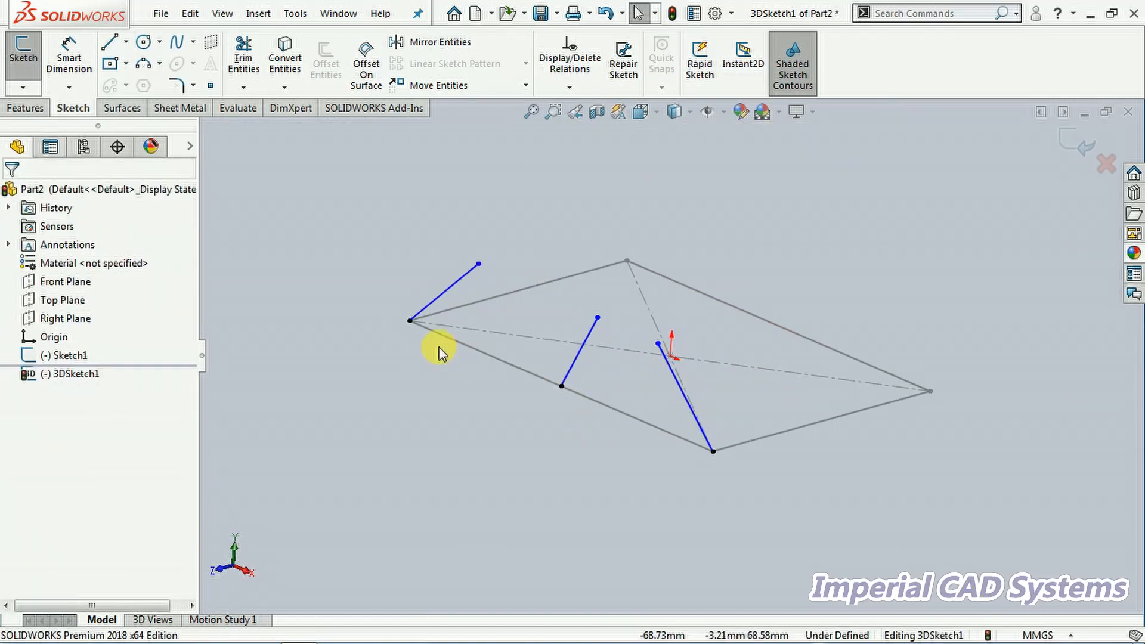
key(ctrl+z)
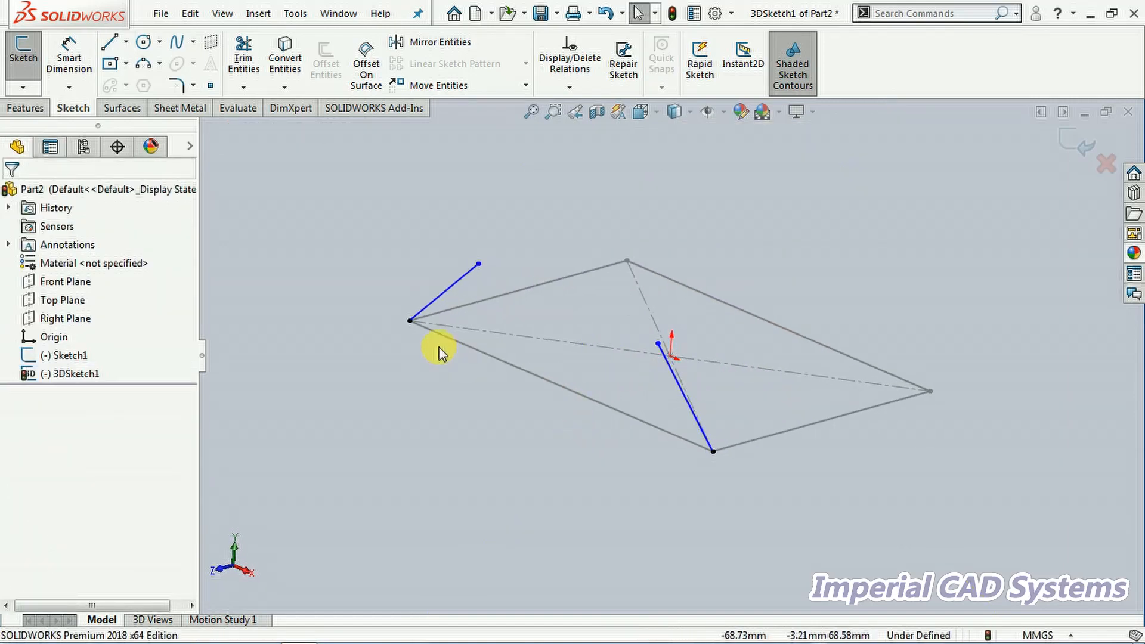
Sketch a short vertical line along Y from the midpoint of the front edge between the two corner lines.
click(109, 41)
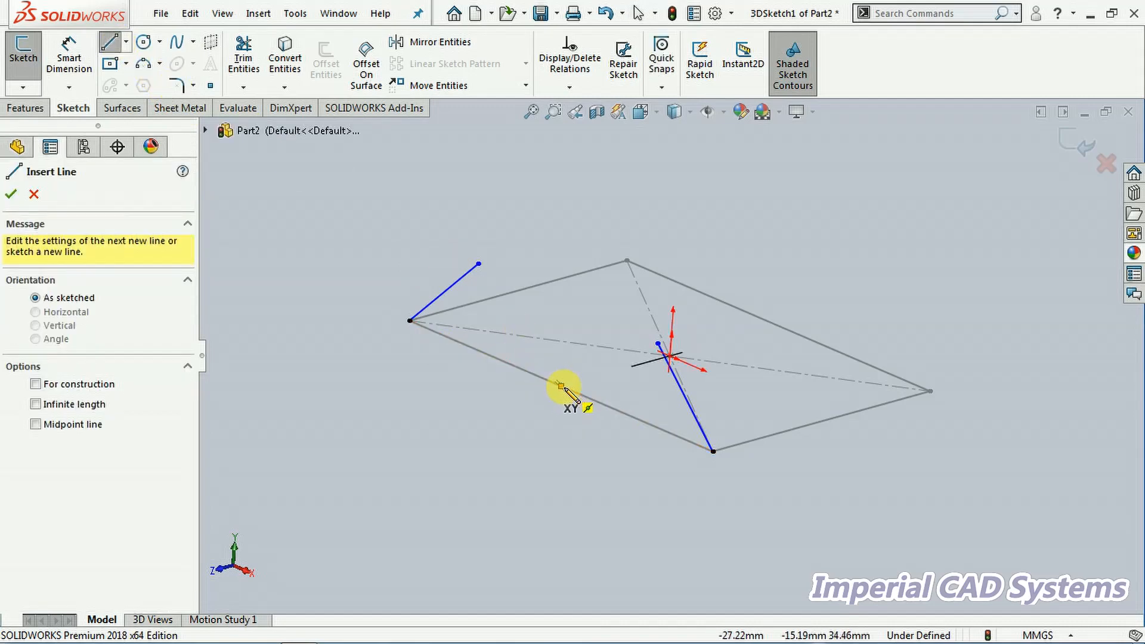
click(560, 385)
click(563, 346)
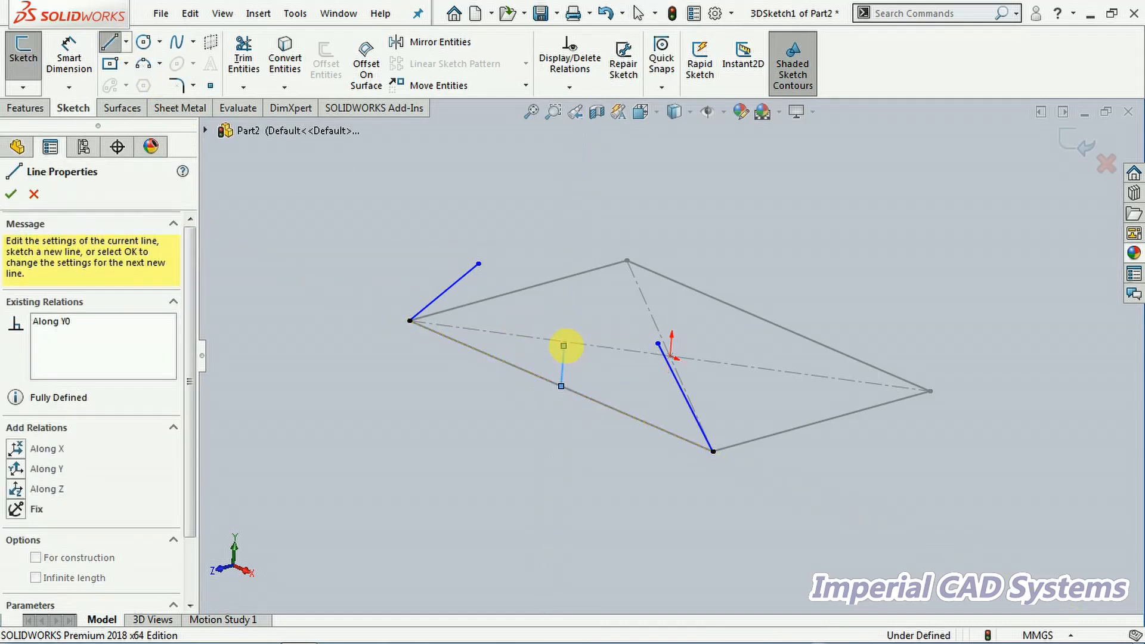
right_click(600, 243)
click(639, 255)
mouse_move(501, 459)
middle_down()
mouse_move(568, 452)
mouse_move(579, 418)
mouse_move(421, 418)
middle_up()
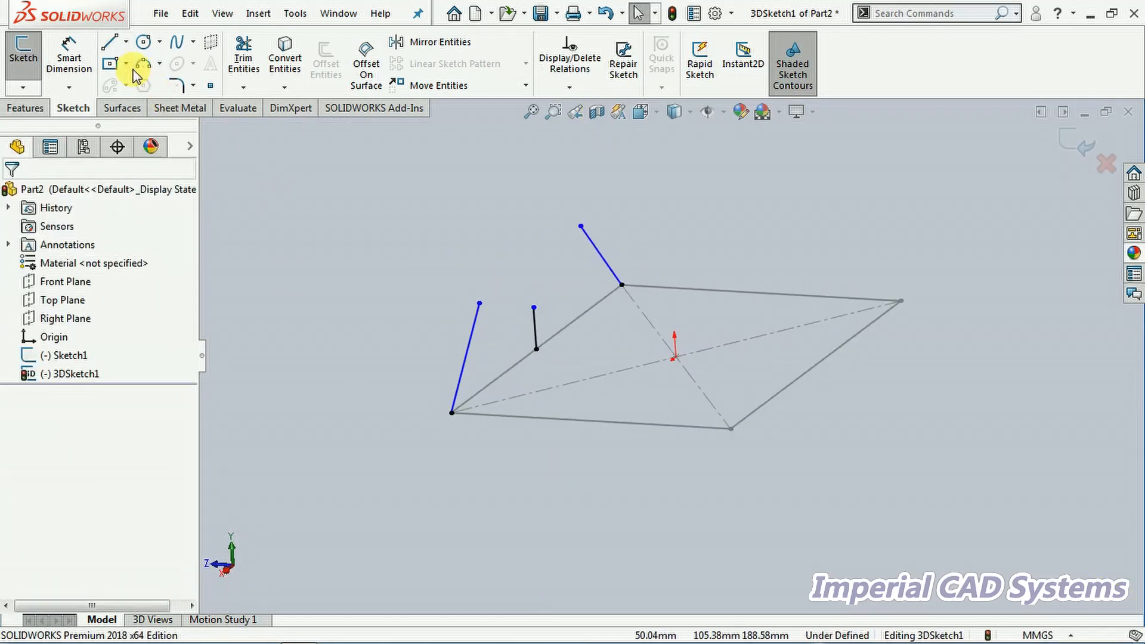
click(107, 47)
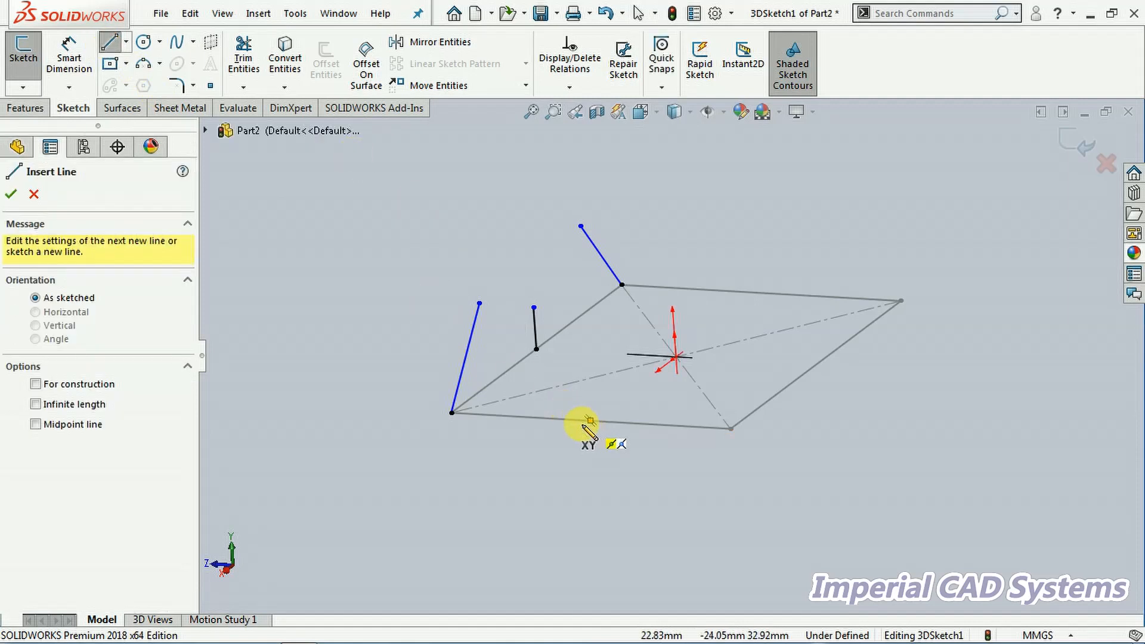
click(596, 425)
middle_drag(557, 427, 660, 489)
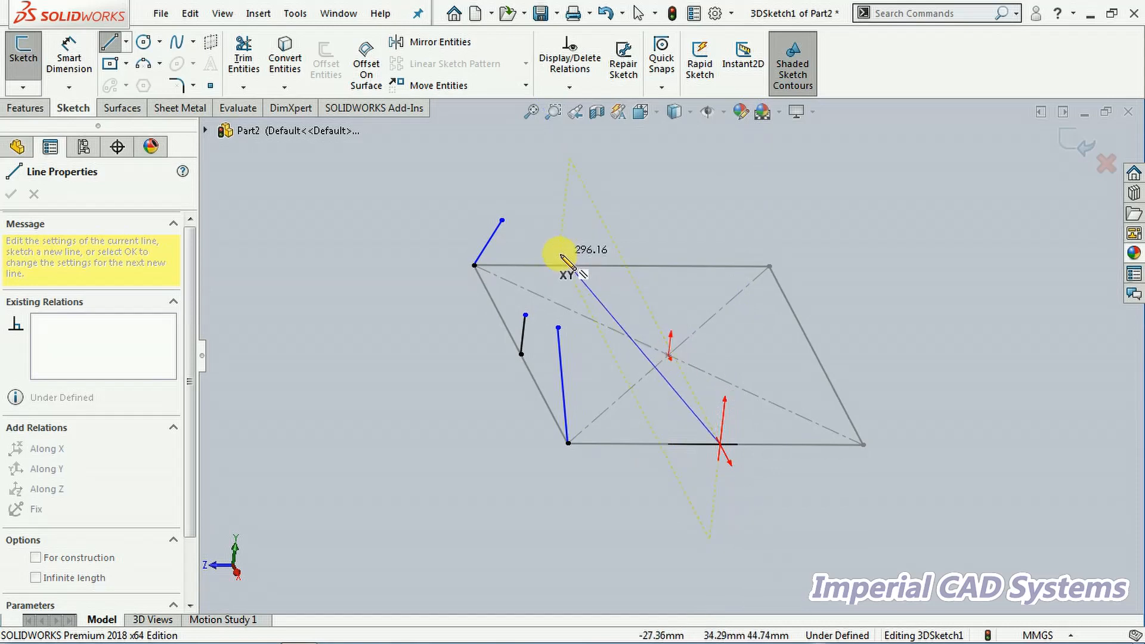
right_click(594, 219)
click(620, 230)
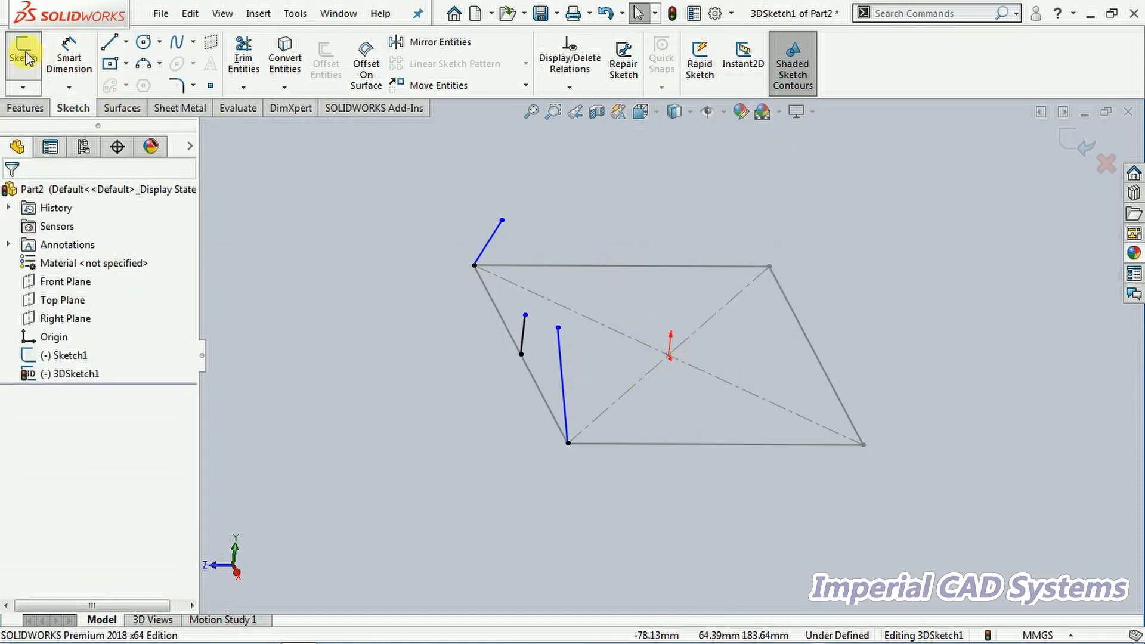
Sketch a short vertical line along Y from the midpoint of the rectangle's short edge next to the front-right corner.
click(108, 43)
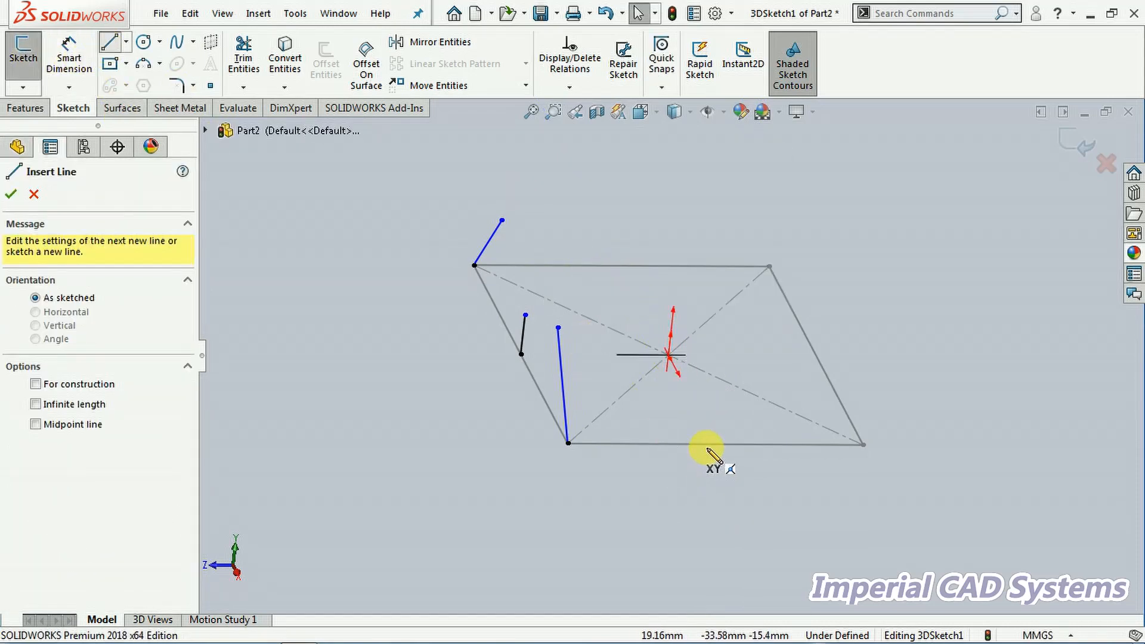
click(714, 444)
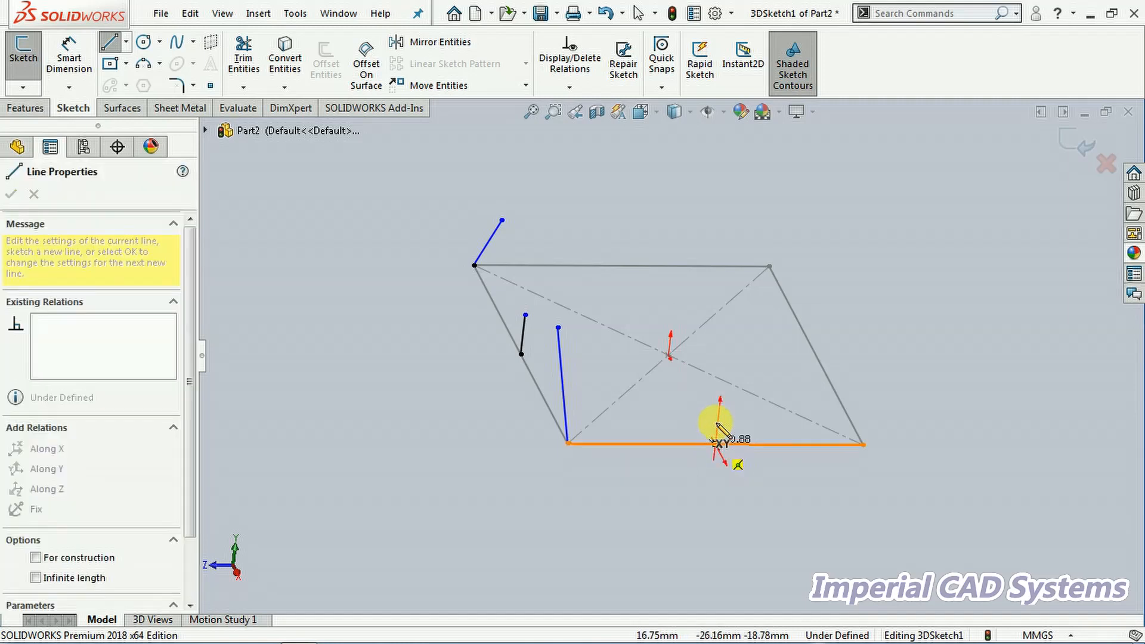
click(720, 404)
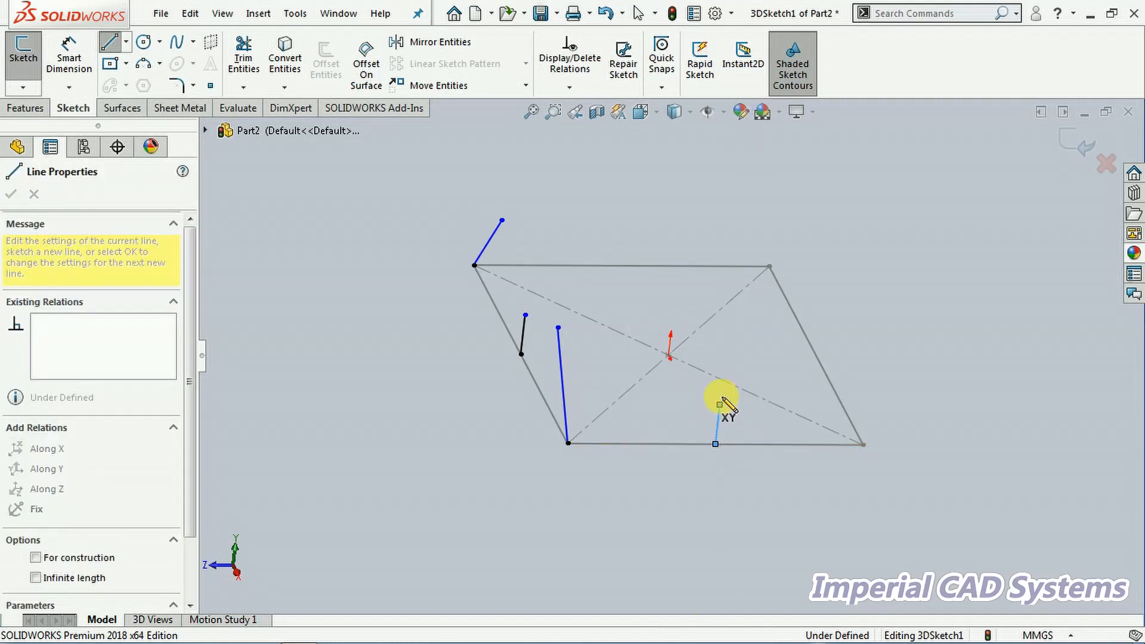
right_click(781, 296)
click(814, 304)
Sketch an inclined line about 65 mm long from the rectangle's back-right corner, rising inward in the XY plane.
mouse_move(800, 519)
middle_down()
mouse_move(639, 532)
mouse_move(621, 608)
mouse_move(654, 620)
middle_up()
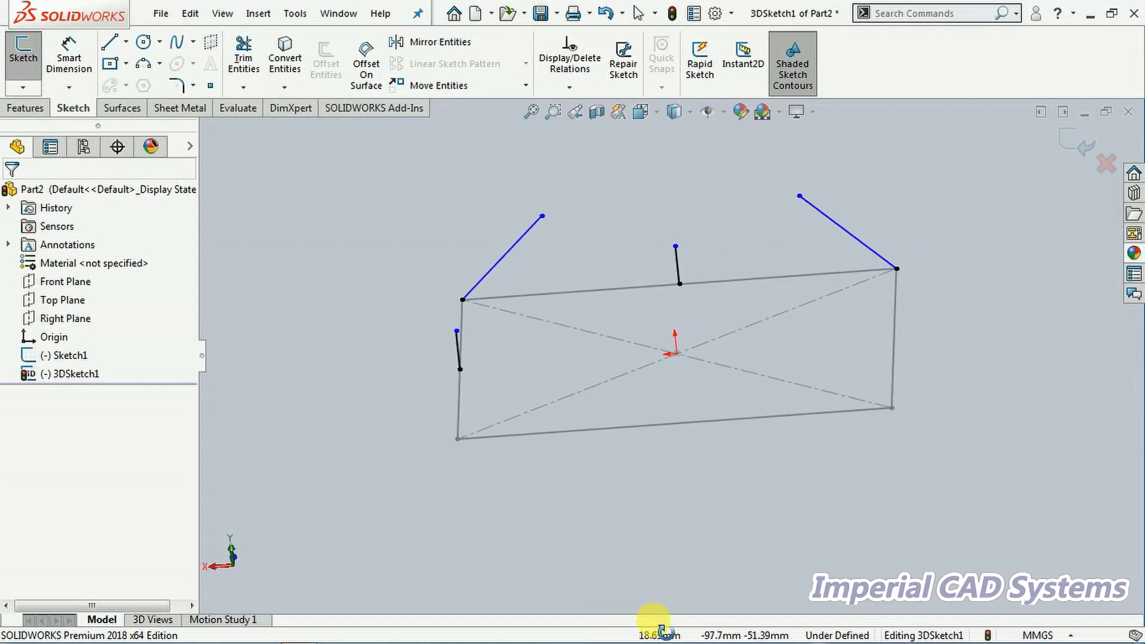
middle_drag(621, 539, 650, 552)
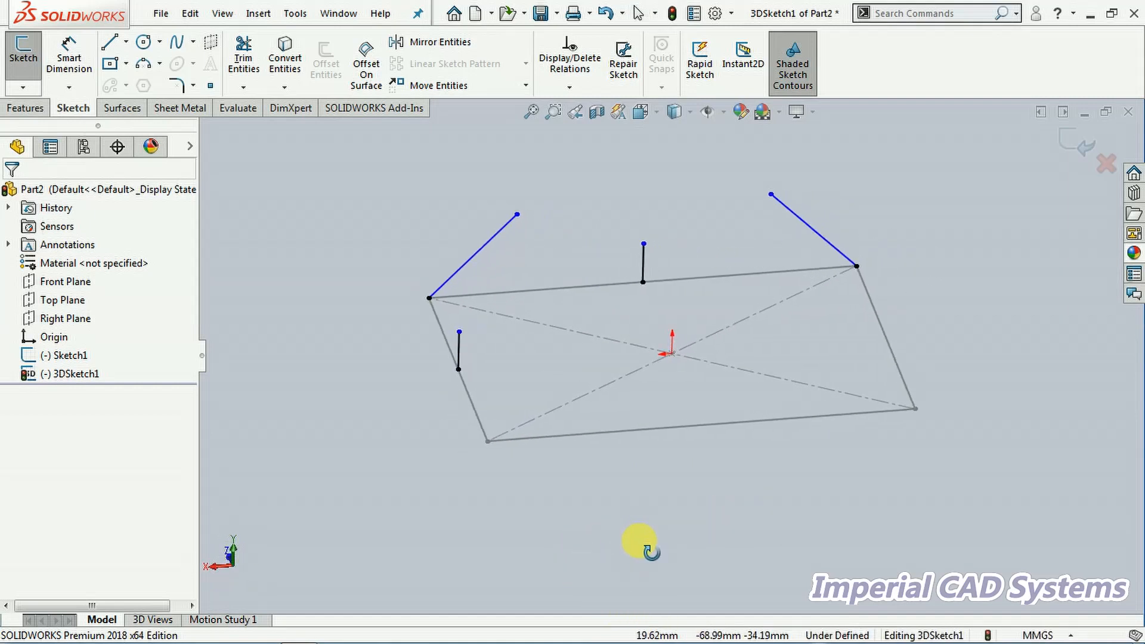
click(111, 45)
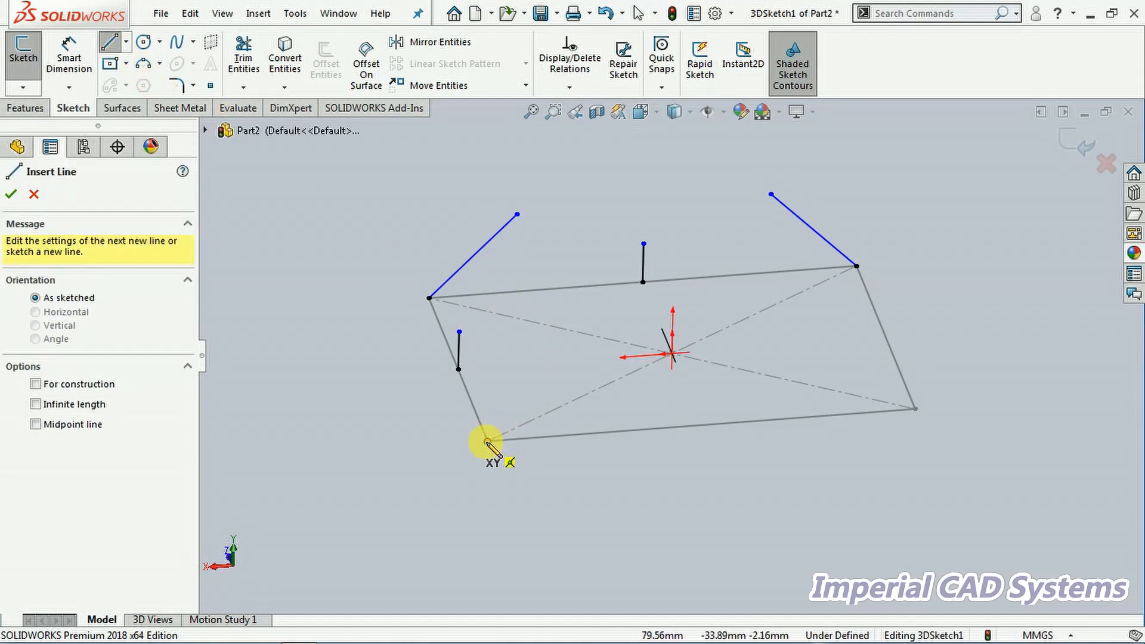
click(487, 443)
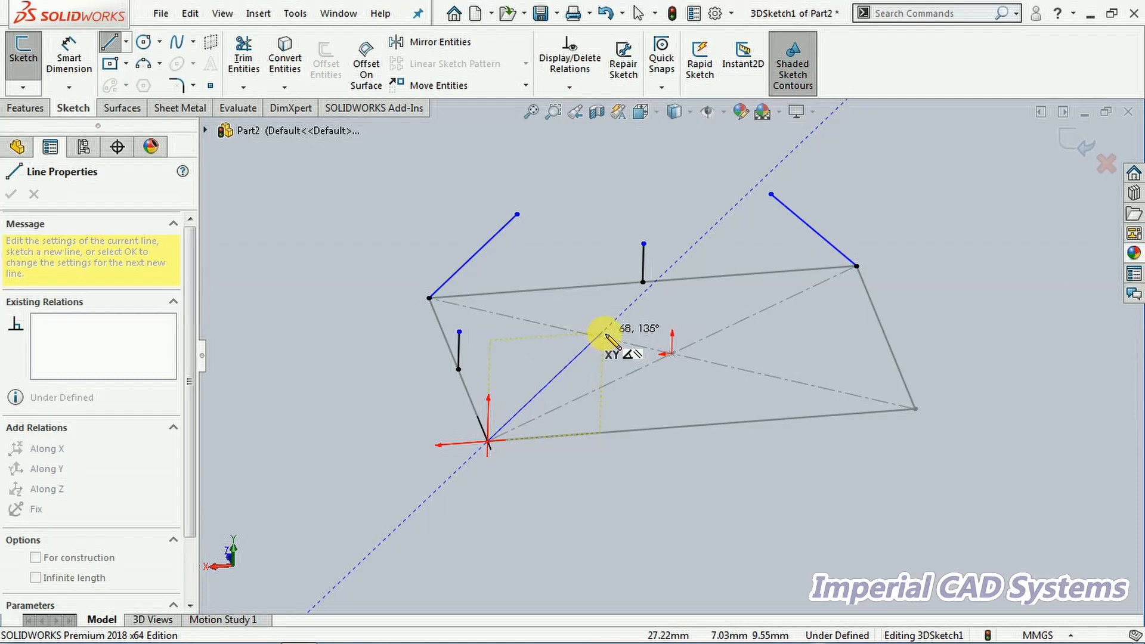
click(599, 337)
right_click(663, 240)
click(686, 314)
Sketch a vertical line about 22 mm long from the midpoint of the rectangle's long back edge.
mouse_move(632, 393)
middle_down()
mouse_move(677, 463)
mouse_move(703, 458)
mouse_move(633, 466)
middle_up()
click(69, 59)
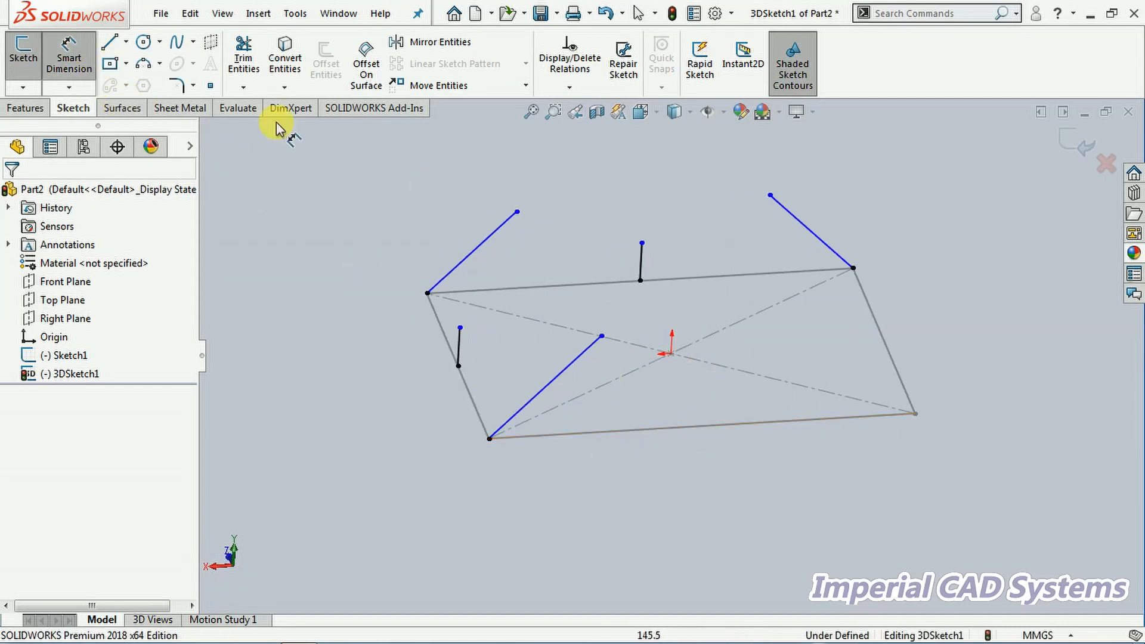
click(109, 45)
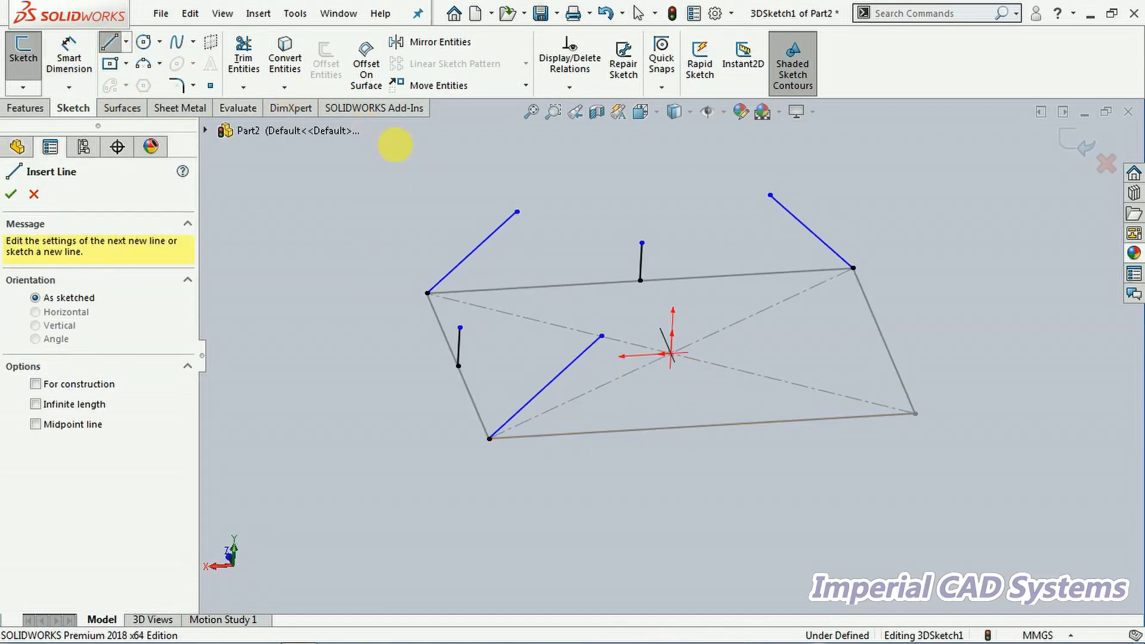
click(704, 429)
click(704, 380)
right_click(769, 348)
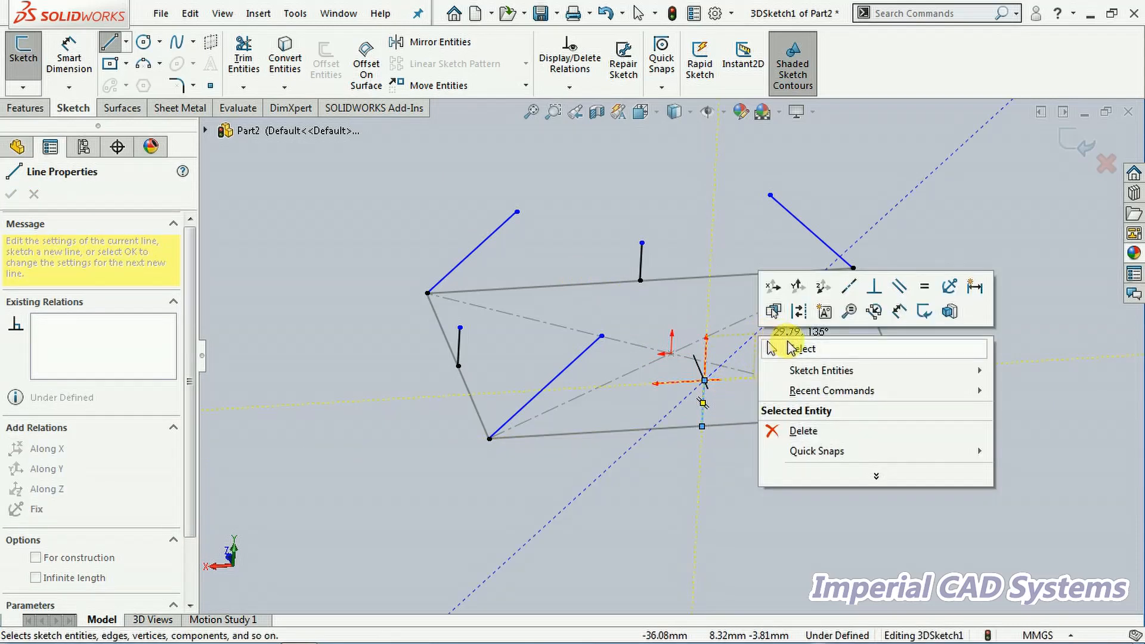
click(792, 348)
Sketch an inclined line about 62 mm long from the rectangle's back-left corner, rising inward in the XY plane.
middle_drag(778, 458, 730, 480)
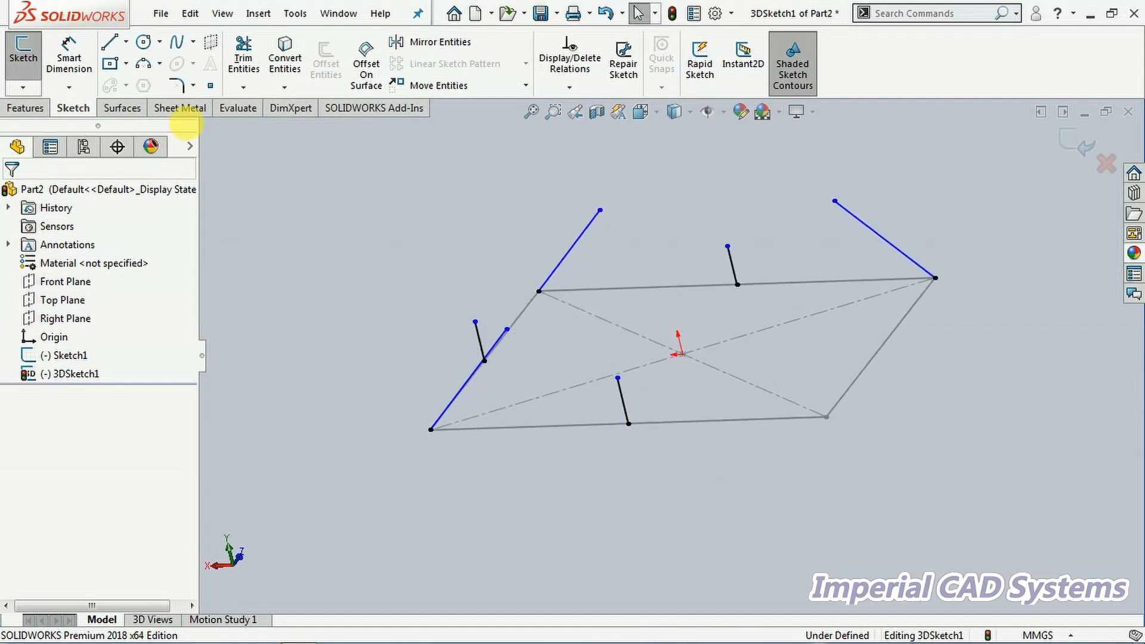
click(109, 42)
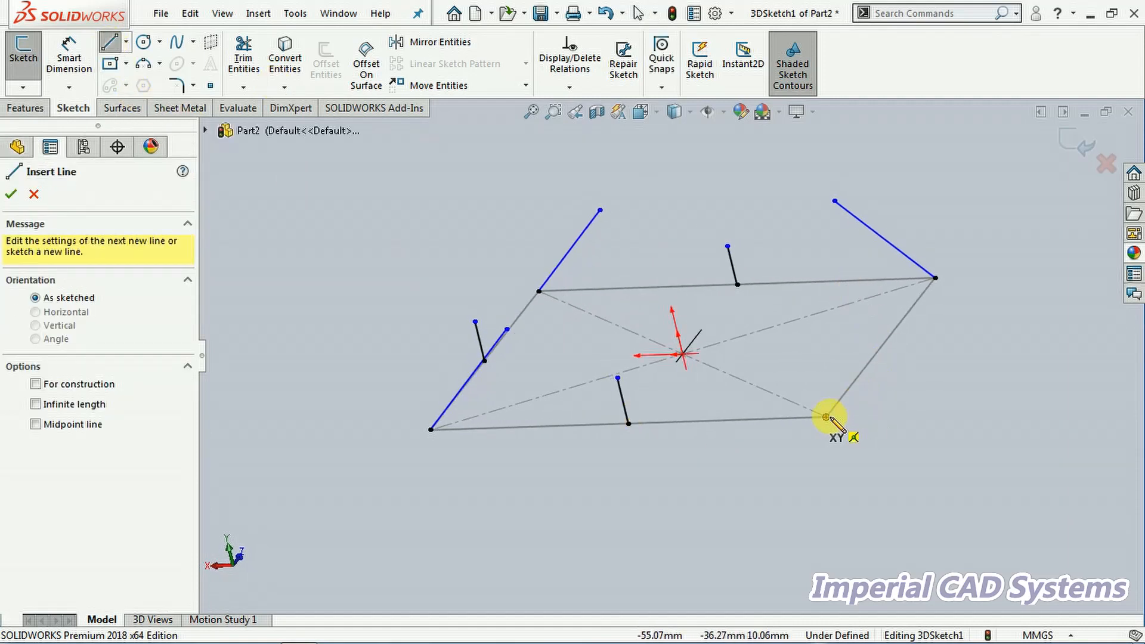
click(826, 417)
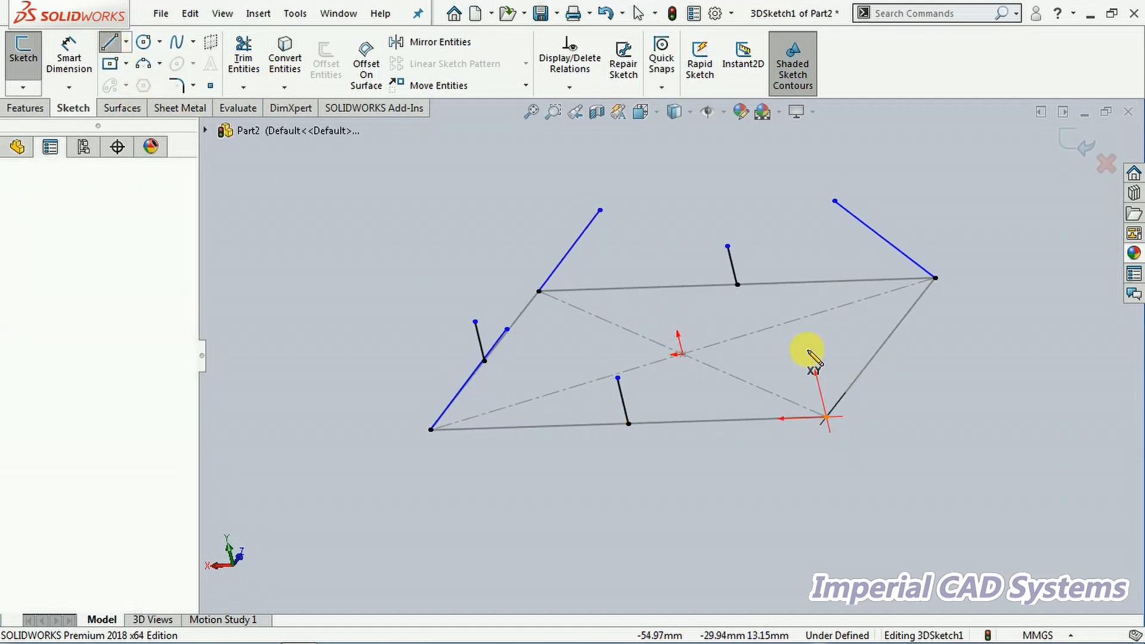
click(710, 328)
right_click(627, 217)
click(653, 232)
Dimension the vertical line at the midpoint of the rectangle's short edge to 20 mm.
middle_drag(785, 493, 817, 488)
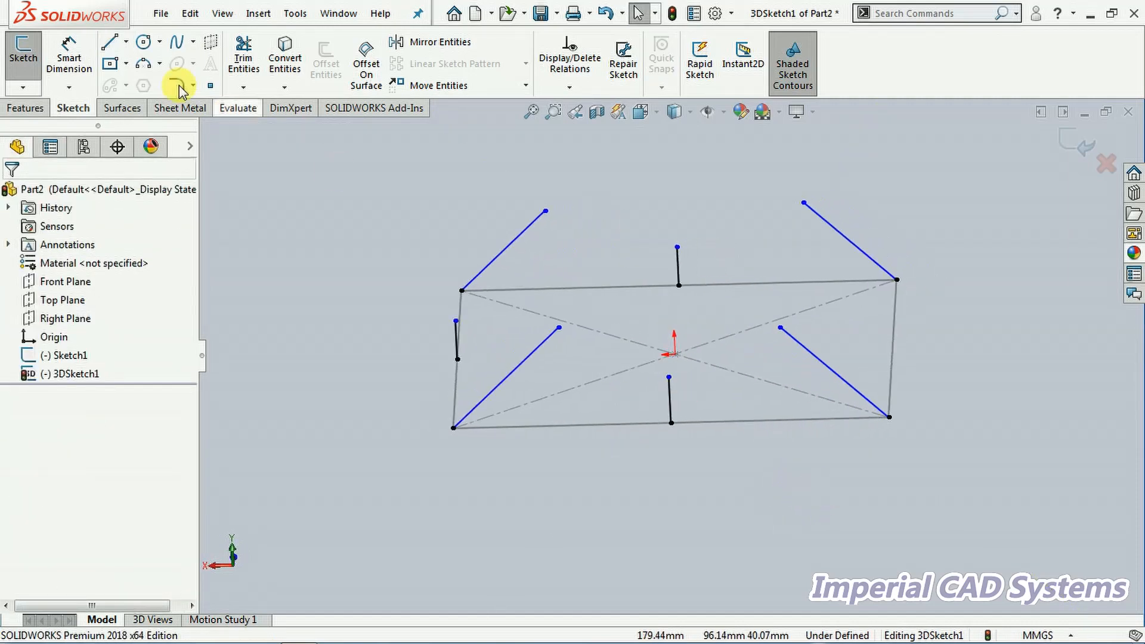
mouse_move(380, 314)
middle_down()
mouse_move(448, 350)
mouse_move(448, 396)
mouse_move(396, 394)
mouse_move(309, 276)
mouse_move(490, 327)
mouse_move(460, 309)
mouse_move(459, 284)
middle_up()
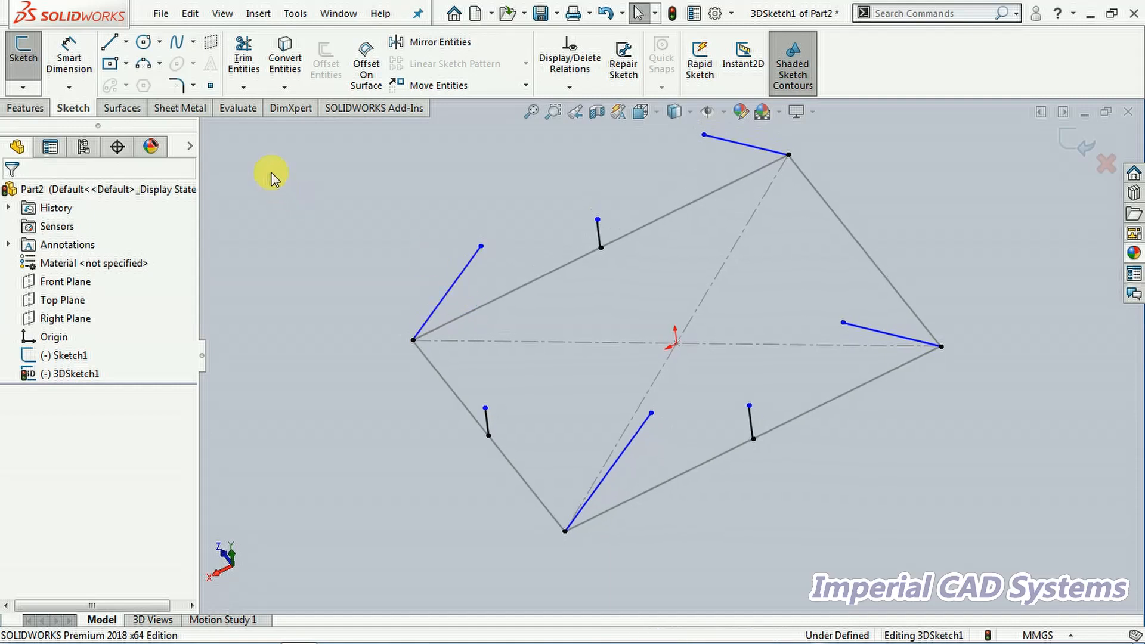
click(93, 53)
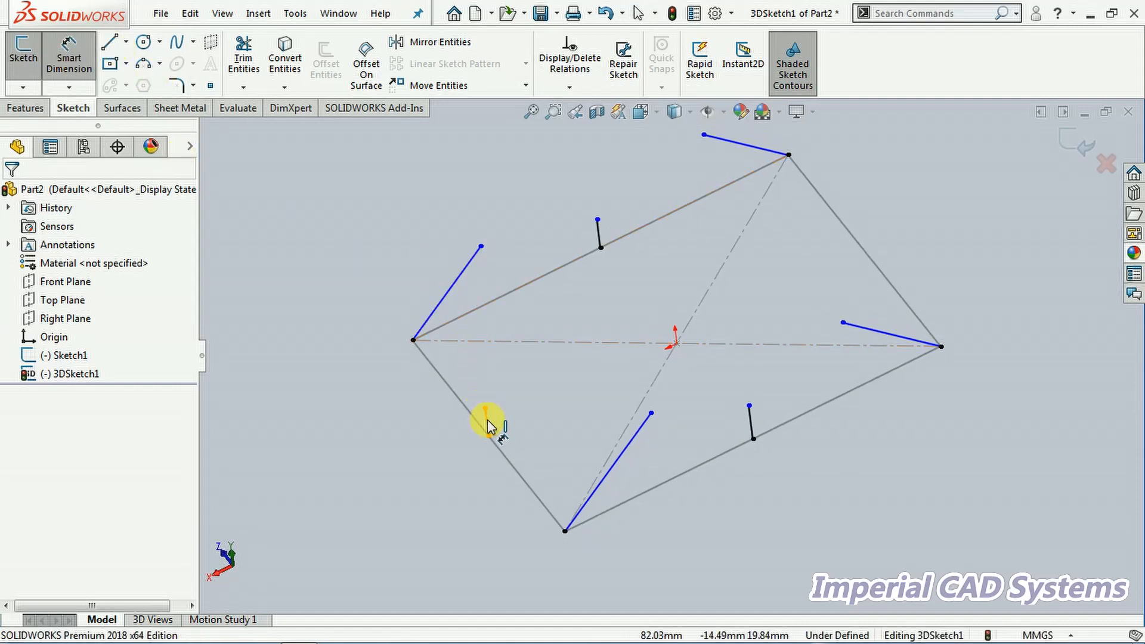
click(488, 425)
click(444, 446)
text(20)
key(Return)
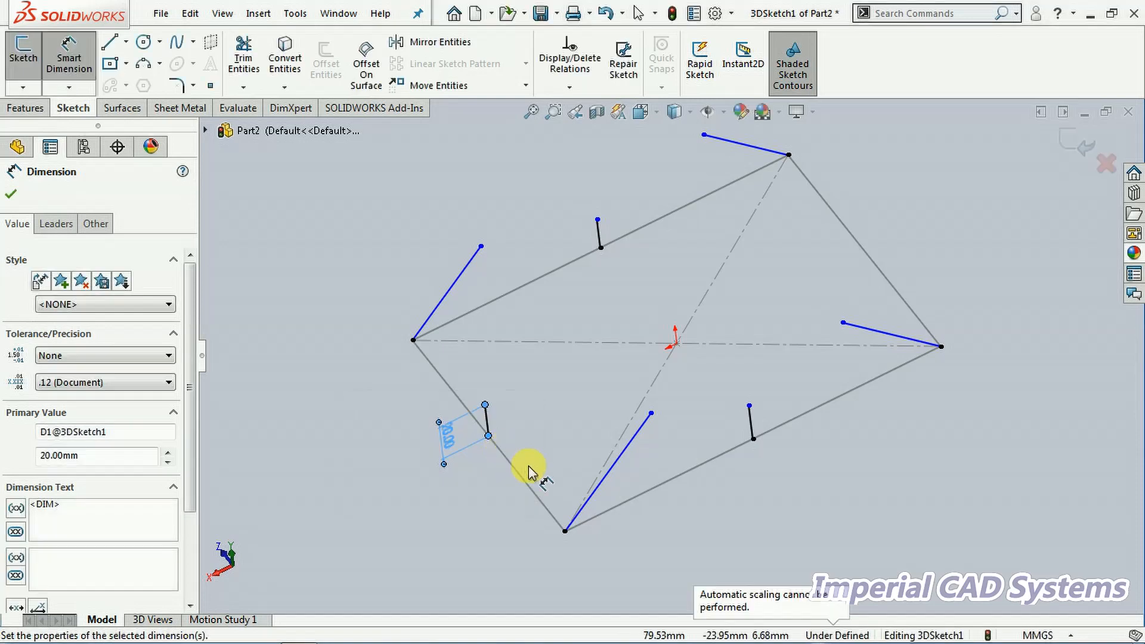
Dimension the vertical lines at the midpoints of the two long edges to 20 mm each.
click(752, 426)
click(855, 469)
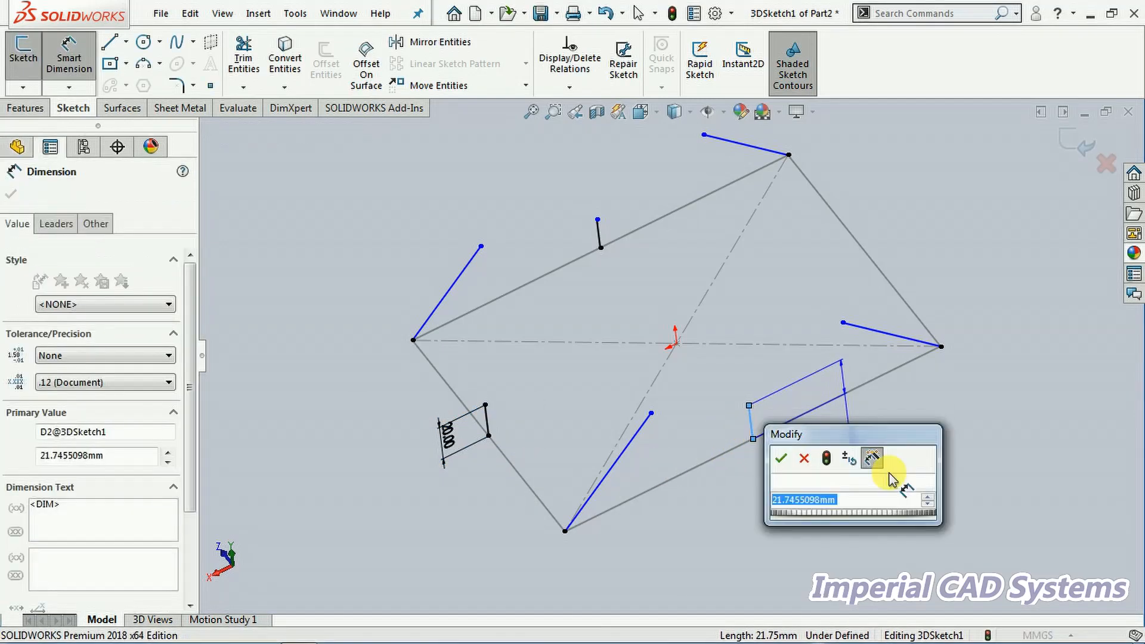
text(20)
key(Return)
mouse_move(689, 361)
middle_down()
mouse_move(585, 317)
mouse_move(632, 306)
mouse_move(698, 261)
middle_up()
click(704, 262)
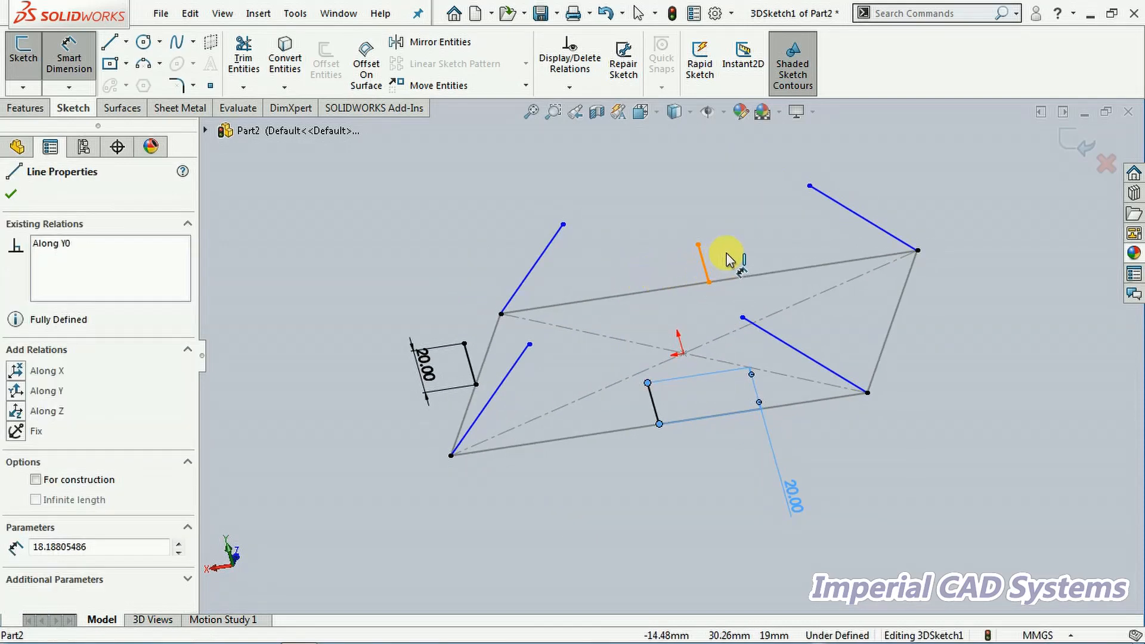
click(750, 250)
text(20)
key(Return)
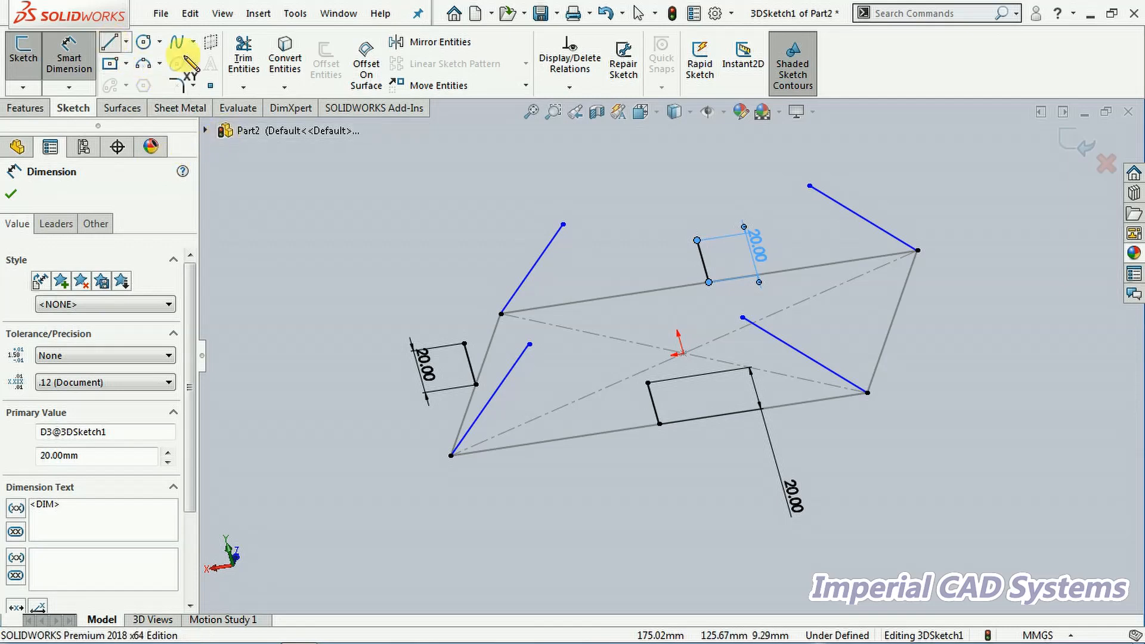
Sketch a short vertical line along Y from the midpoint of the remaining short edge.
click(111, 42)
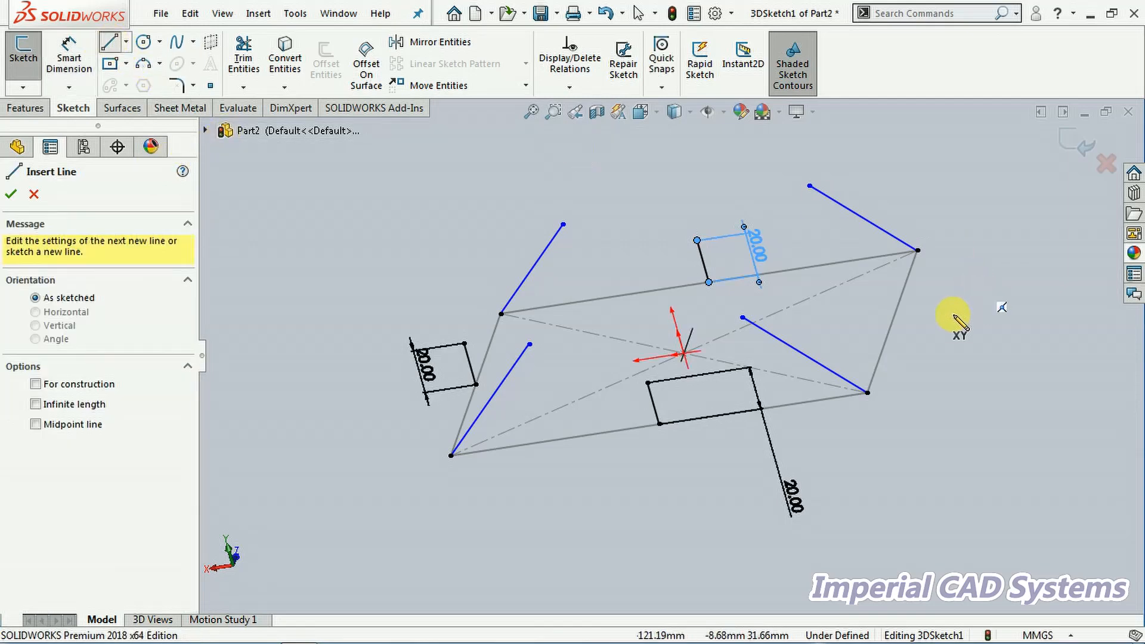
click(892, 324)
click(882, 283)
right_click(944, 239)
click(949, 231)
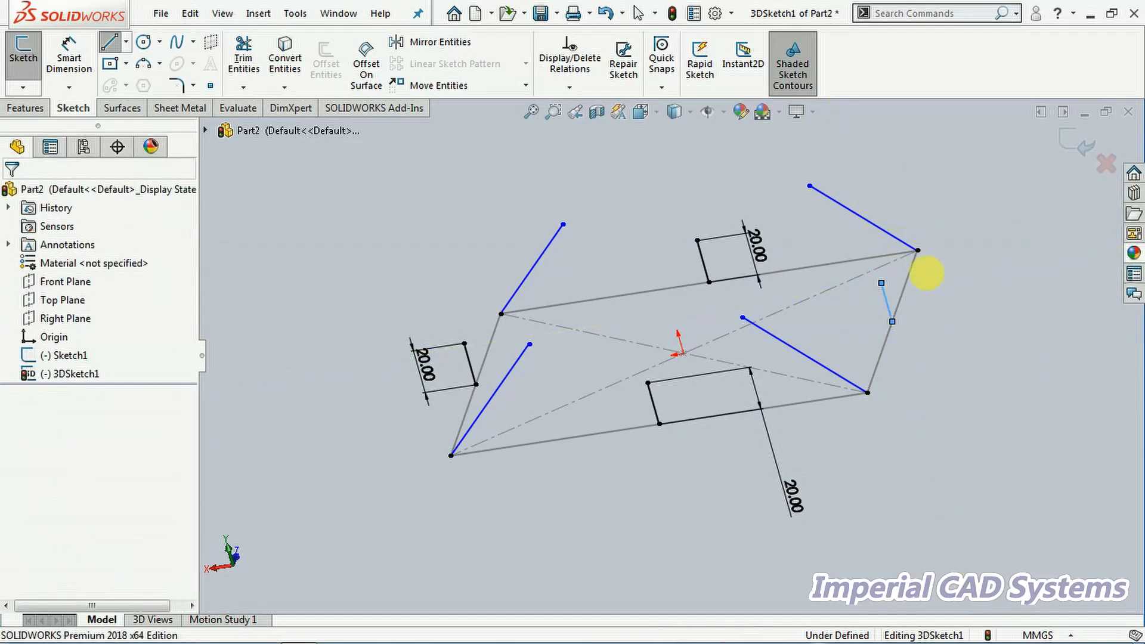
click(926, 273)
Dimension the new vertical line on the remaining short edge to 20 mm.
click(71, 62)
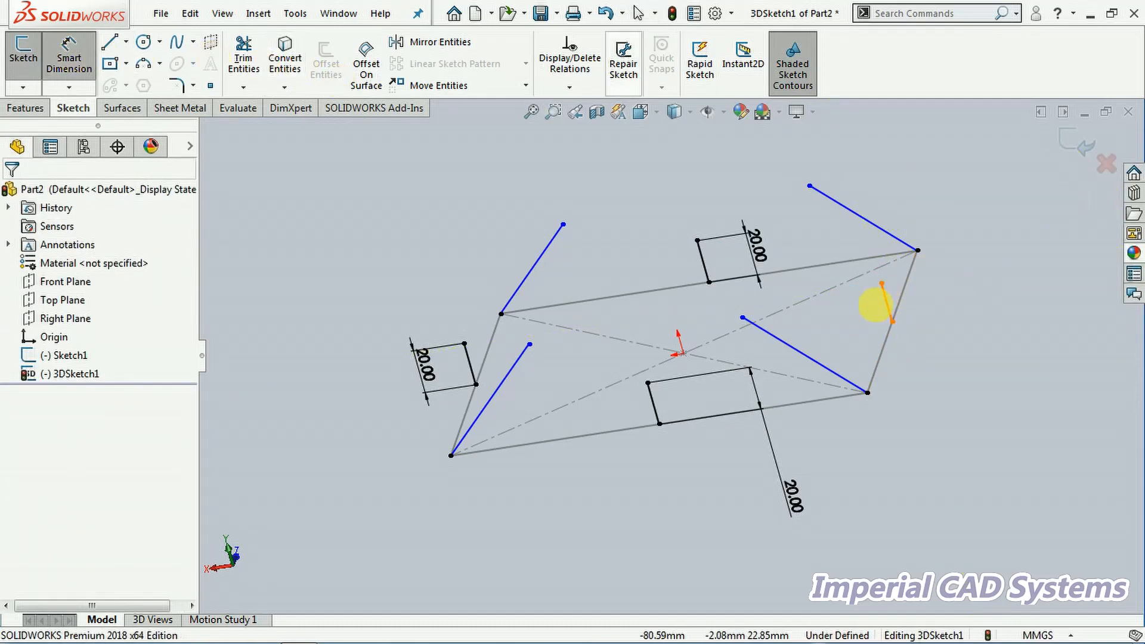
click(889, 308)
click(982, 291)
text(20)
key(Return)
Dimension the length of the inclined line from the rectangle's front-right corner to 50 mm.
mouse_move(570, 358)
middle_down()
mouse_move(614, 360)
mouse_move(624, 322)
mouse_move(623, 349)
middle_up()
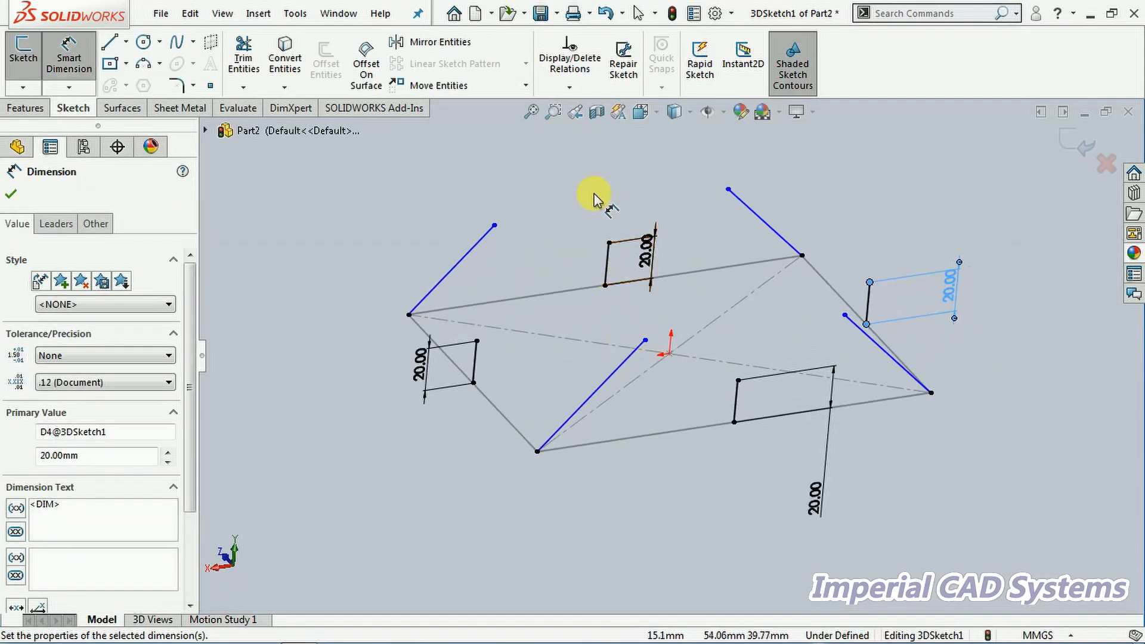
click(436, 172)
click(466, 263)
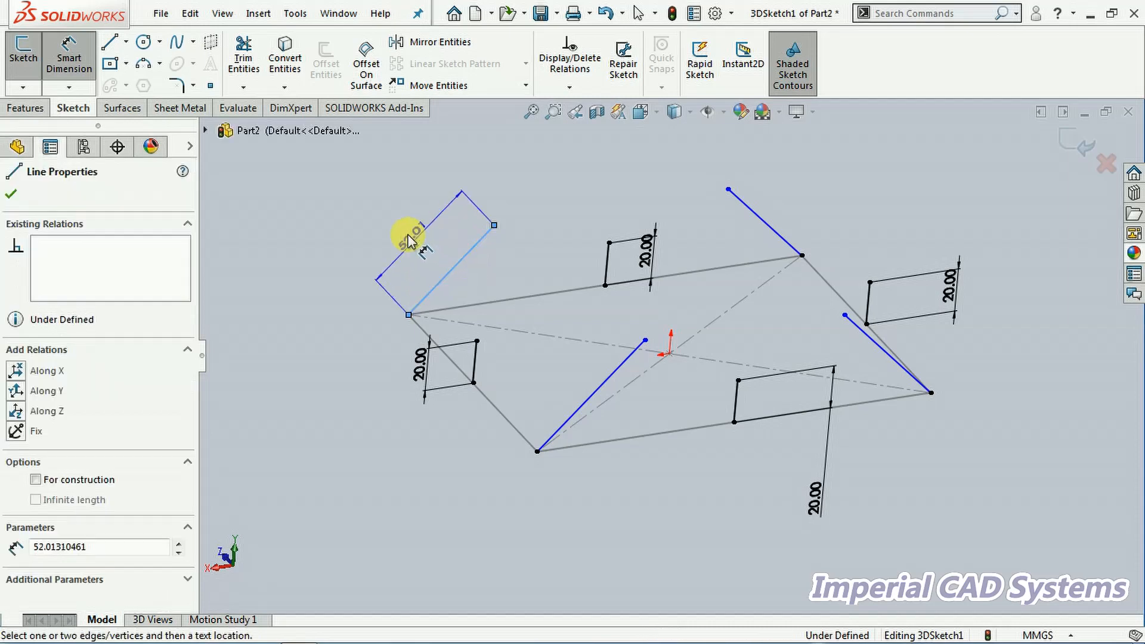
click(503, 257)
text(50)
key(Return)
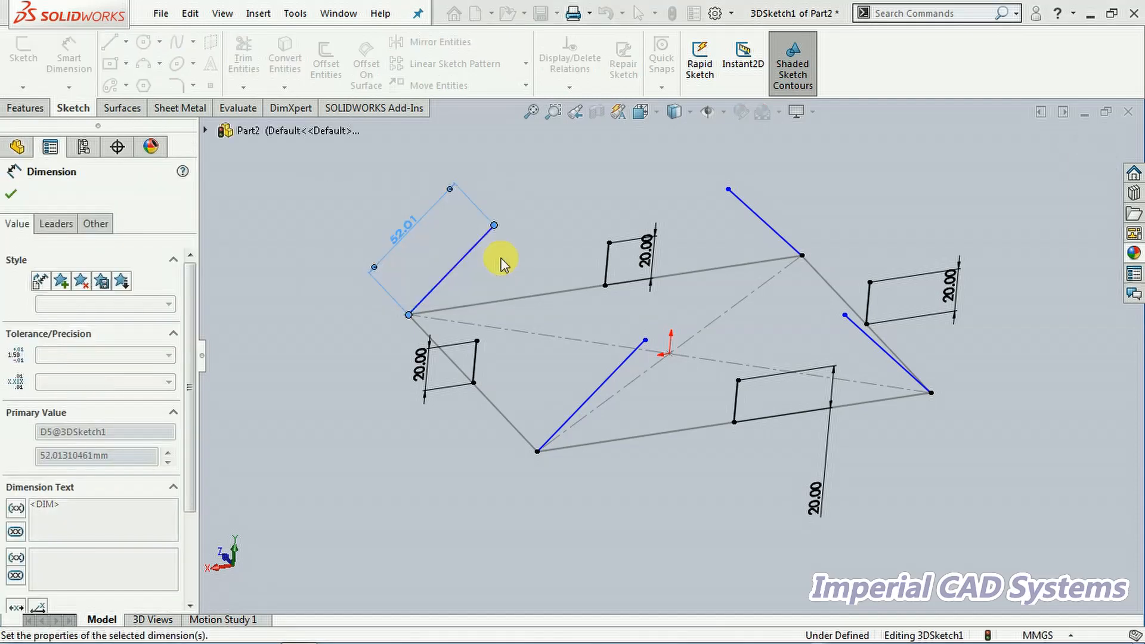
Dimension the inclined lines from the back-right and front-left corners to 50 mm each.
click(583, 405)
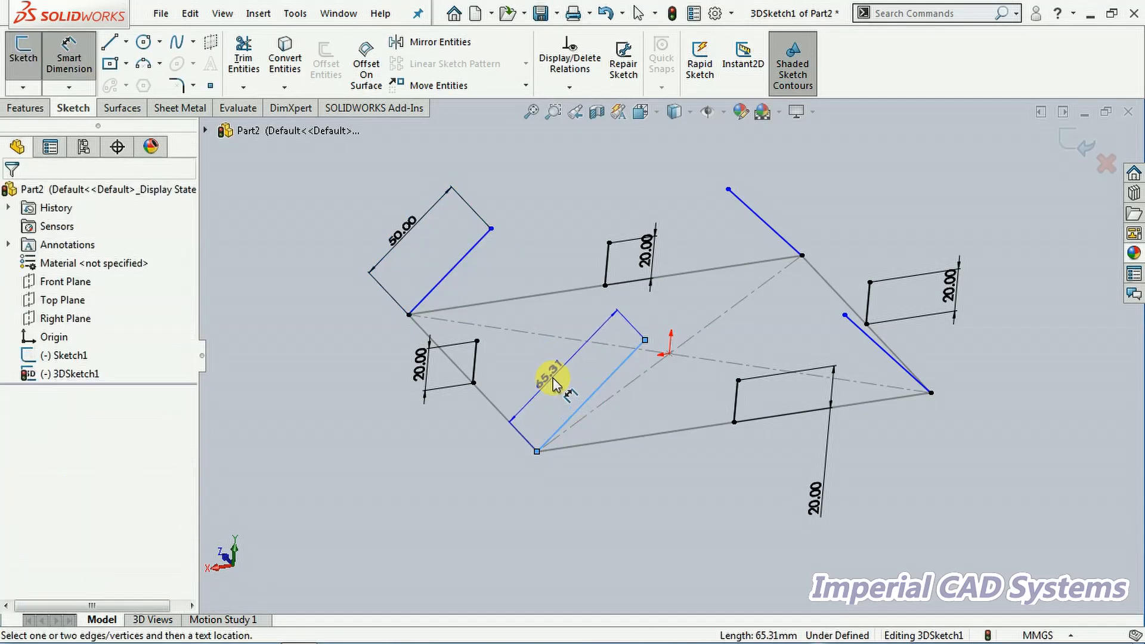
click(563, 382)
text(50)
key(Return)
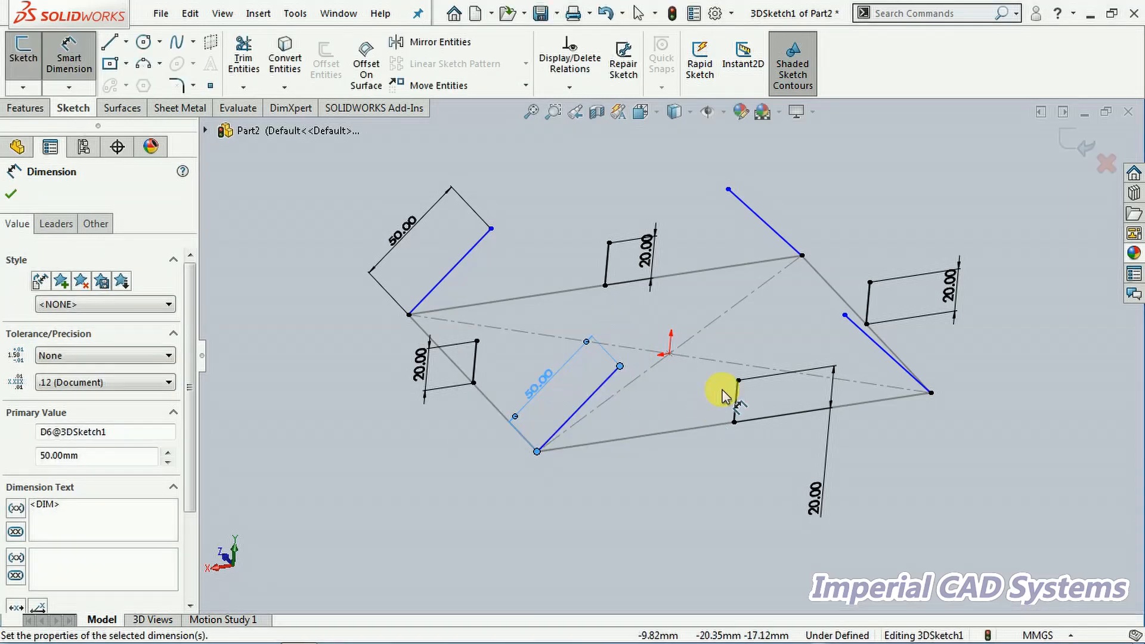
click(761, 218)
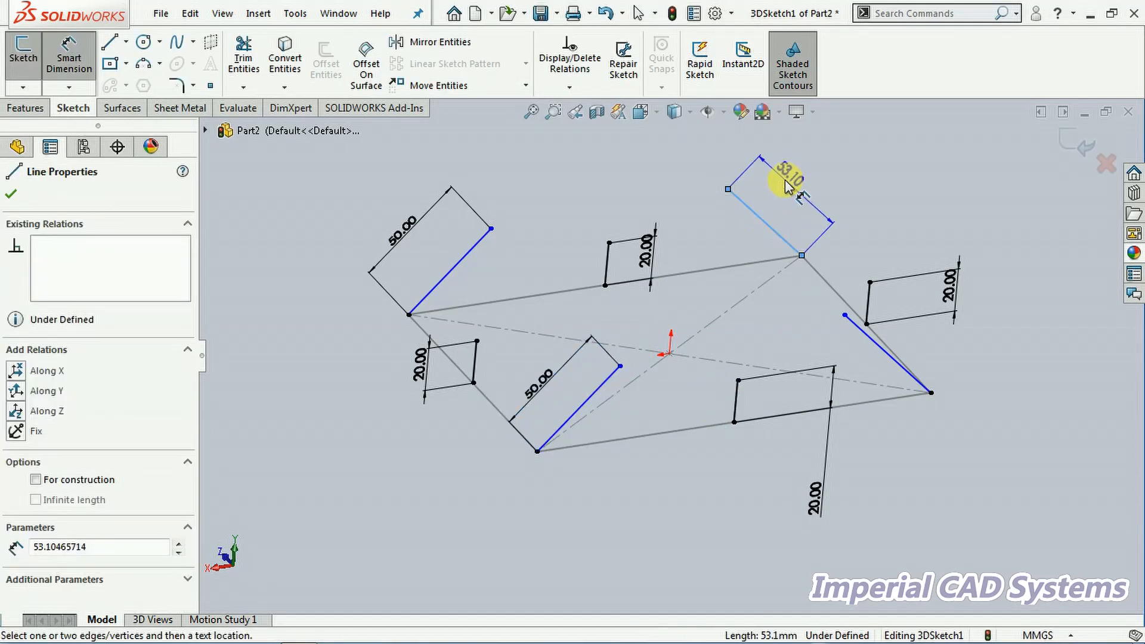
click(800, 184)
text(50)
key(Return)
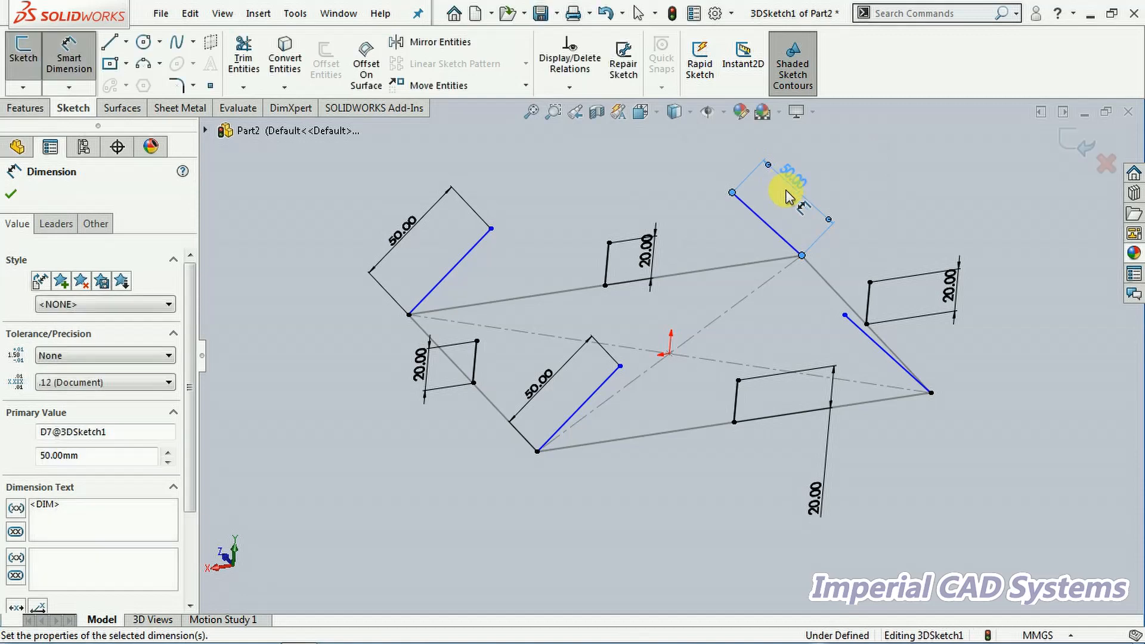
Try to dimension the length of the undimensioned inclined line from the rectangle's back-left corner.
click(889, 356)
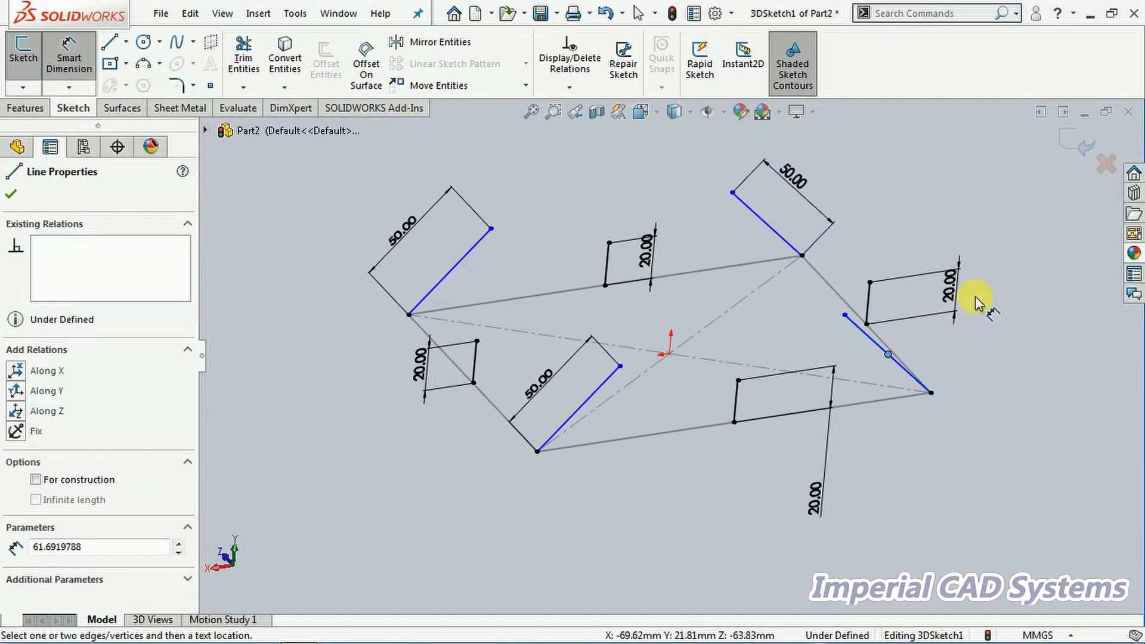
middle_drag(1019, 334, 971, 345)
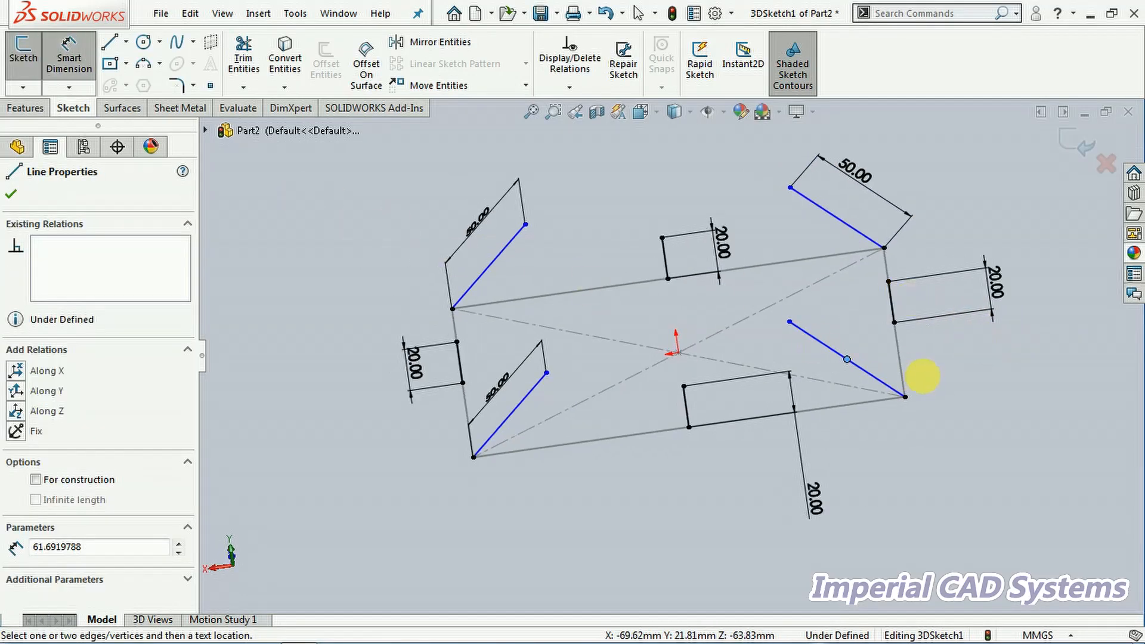
click(815, 338)
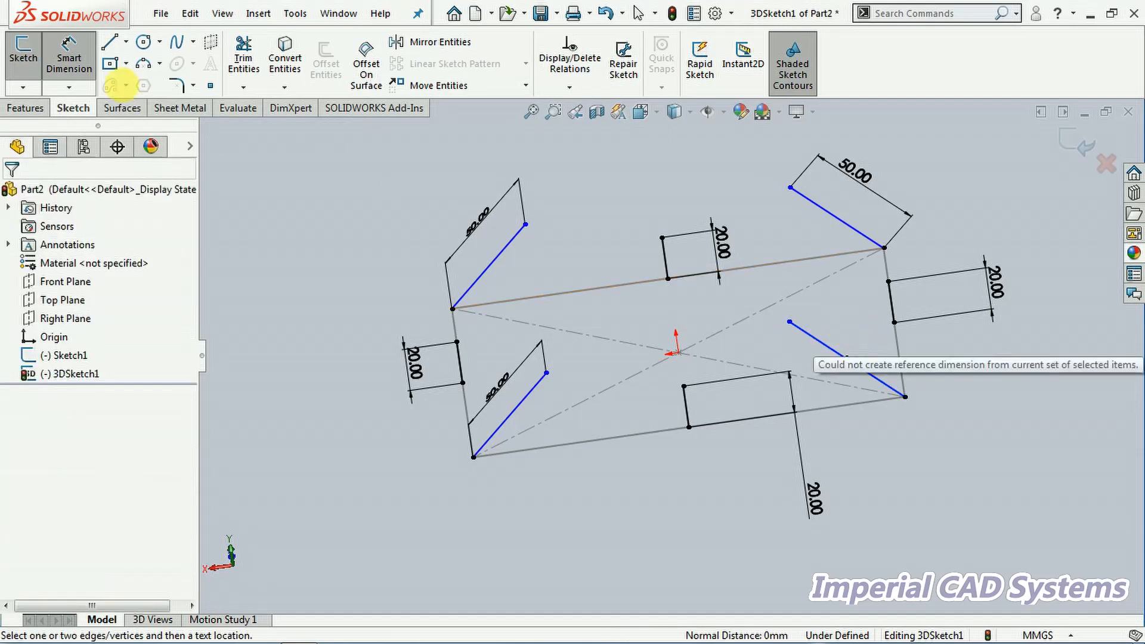
click(82, 53)
click(715, 338)
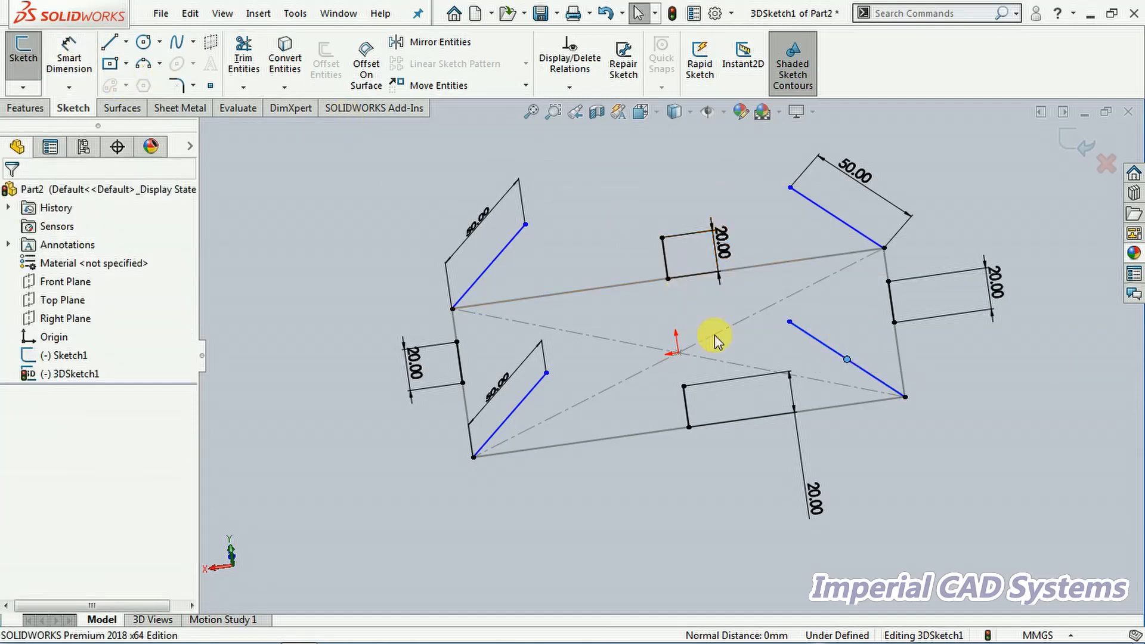
click(825, 352)
click(863, 462)
middle_drag(863, 463, 892, 491)
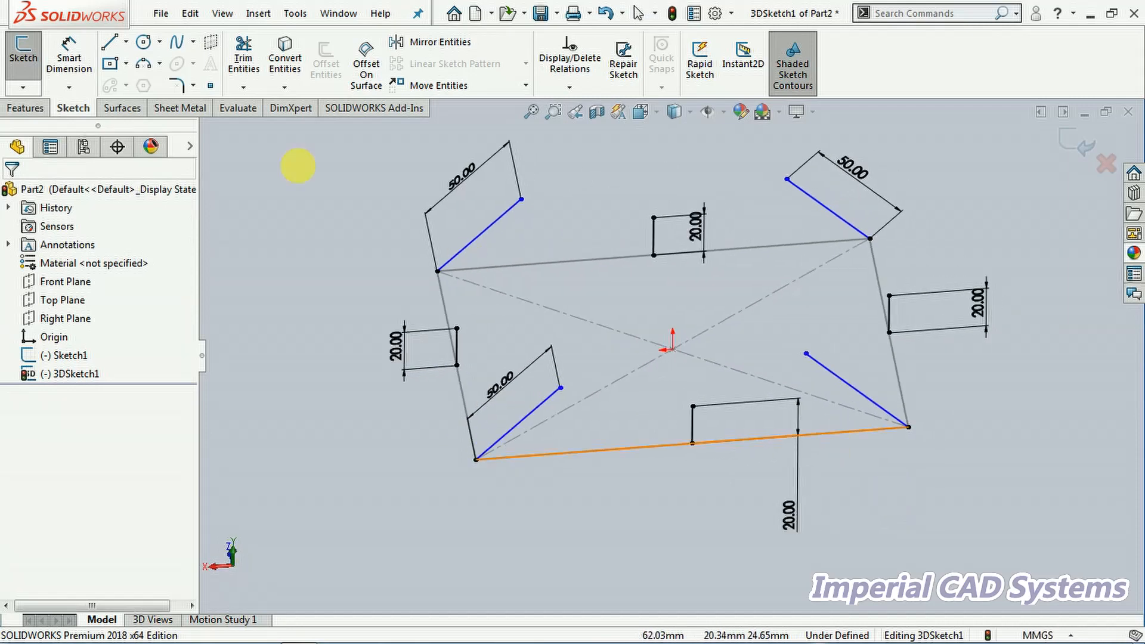
Dimension the last undimensioned inclined line's length to 50 mm and exit the 3D sketch.
click(77, 50)
click(870, 405)
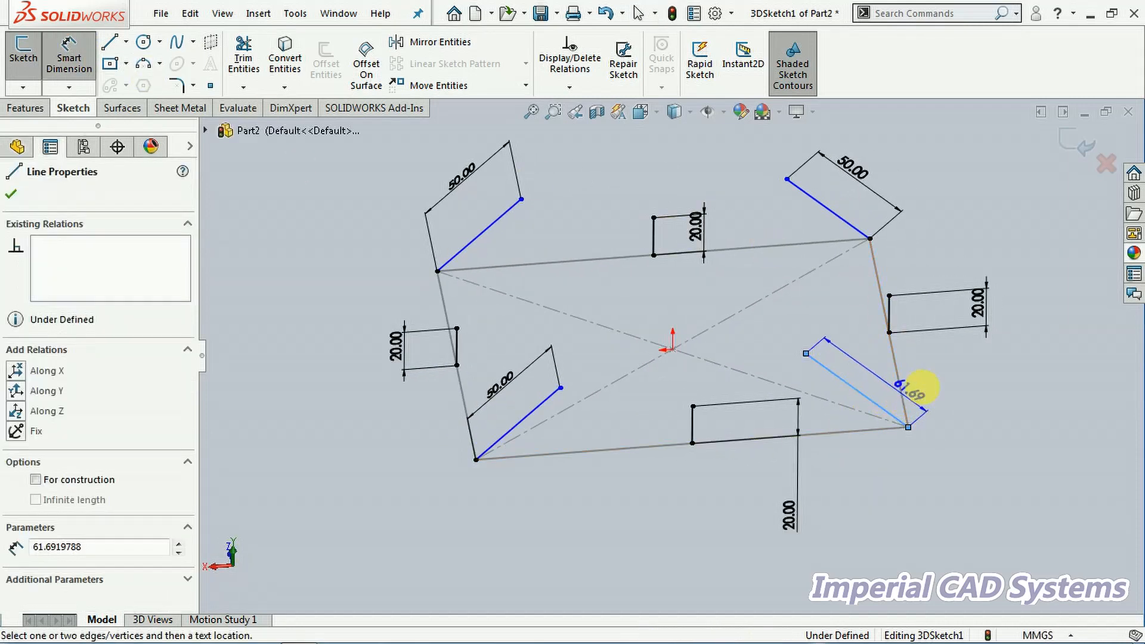
click(986, 403)
text(50)
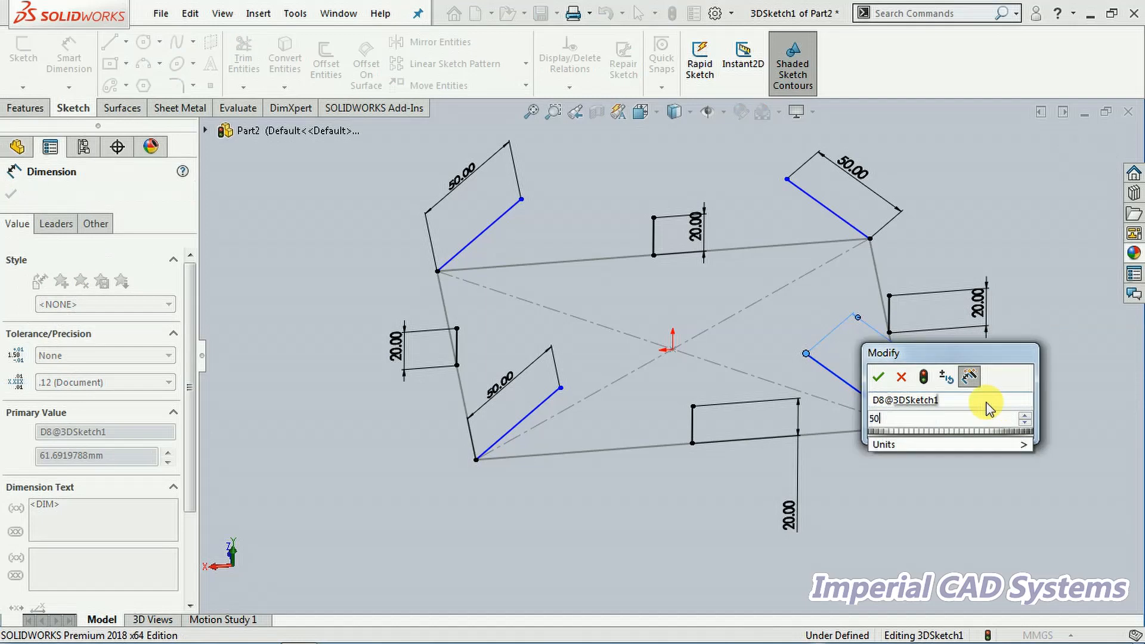
key(Return)
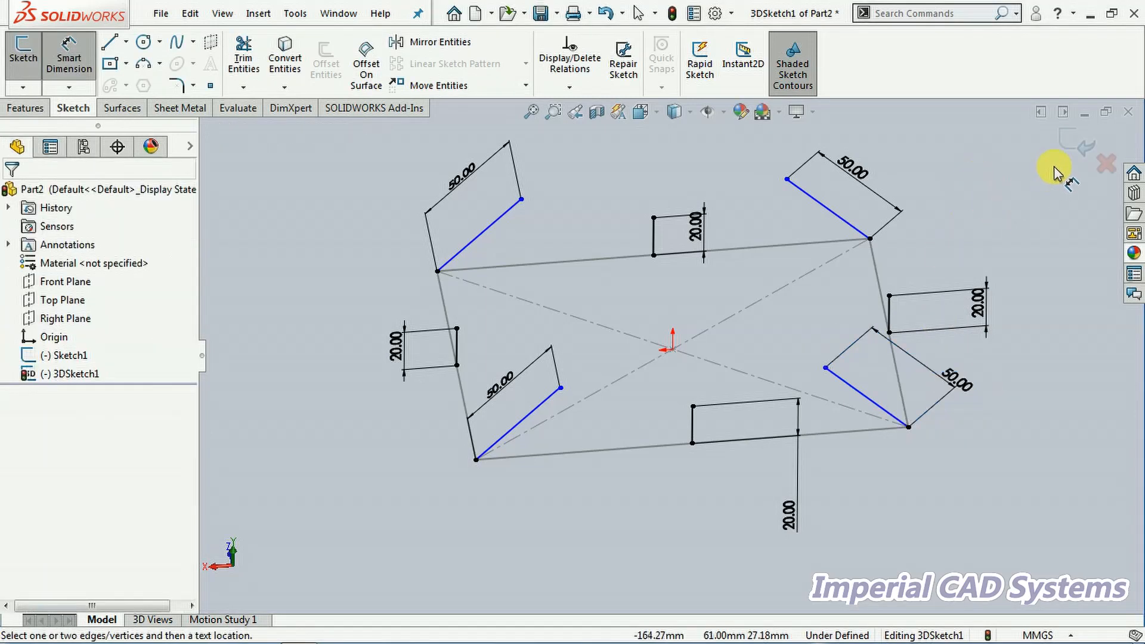
click(1077, 144)
mouse_move(596, 488)
middle_down()
mouse_move(568, 404)
mouse_move(519, 401)
mouse_move(476, 468)
mouse_move(587, 466)
middle_up()
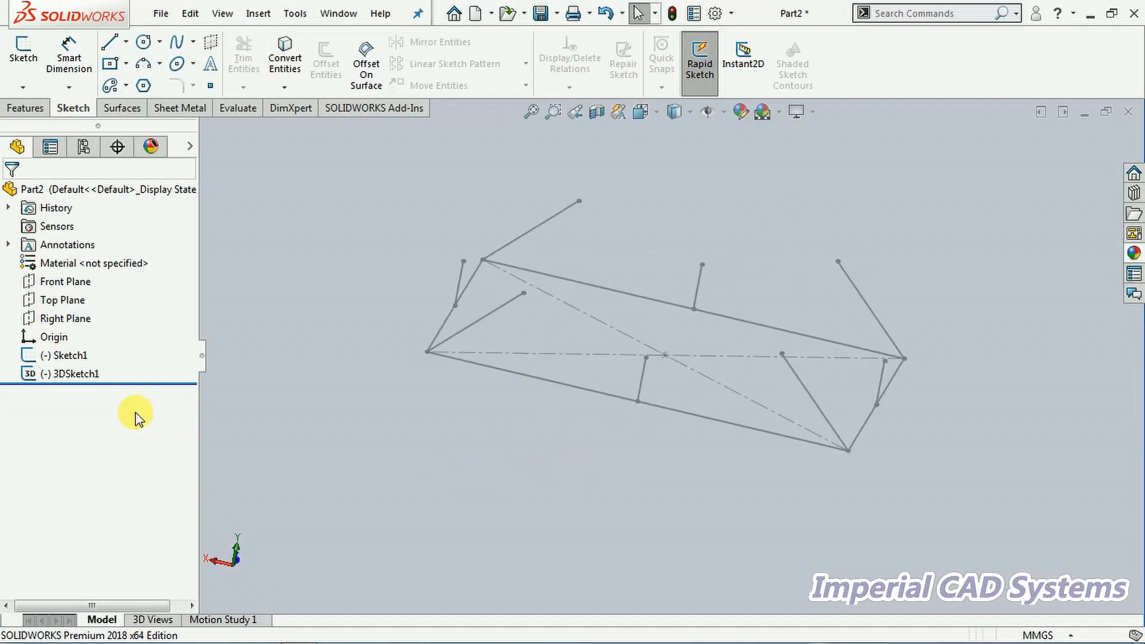
Reopen the 3D sketch and start a spline at one inclined line's free end, through the adjacent long-edge vertical line's top, to the next inclined line's end.
click(90, 375)
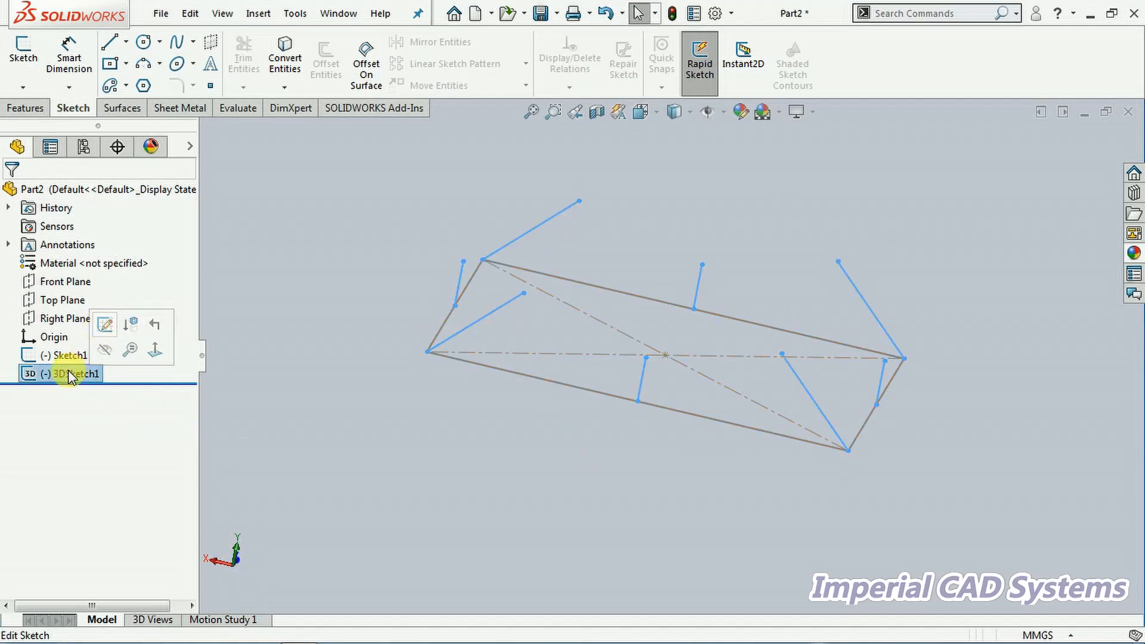
click(107, 326)
mouse_move(473, 332)
middle_down()
mouse_move(544, 478)
mouse_move(556, 467)
middle_up()
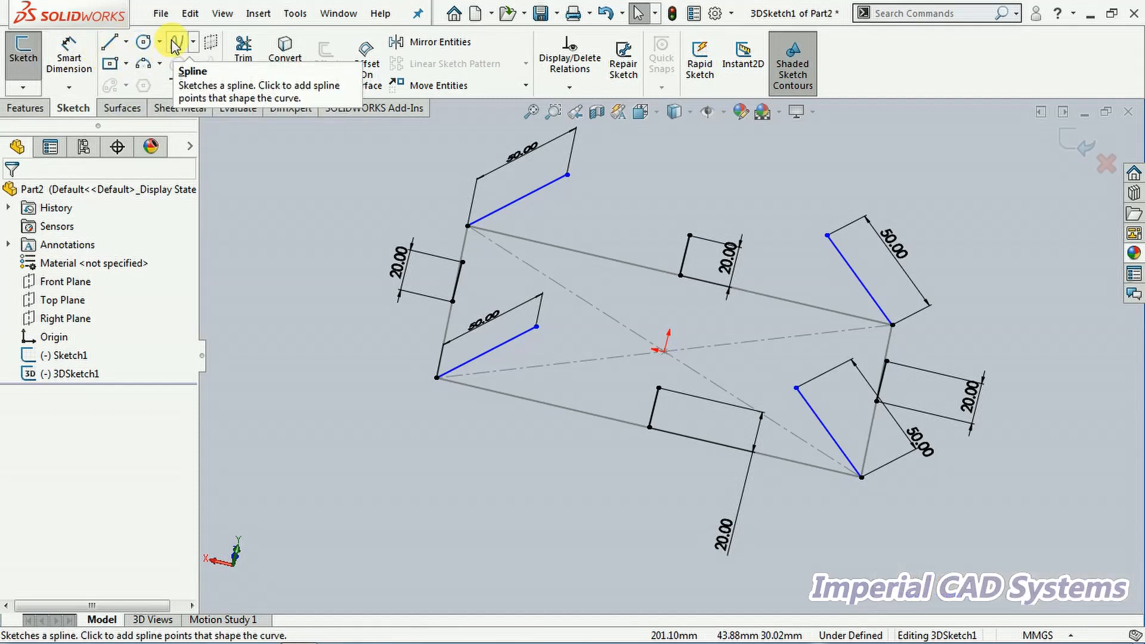
click(176, 46)
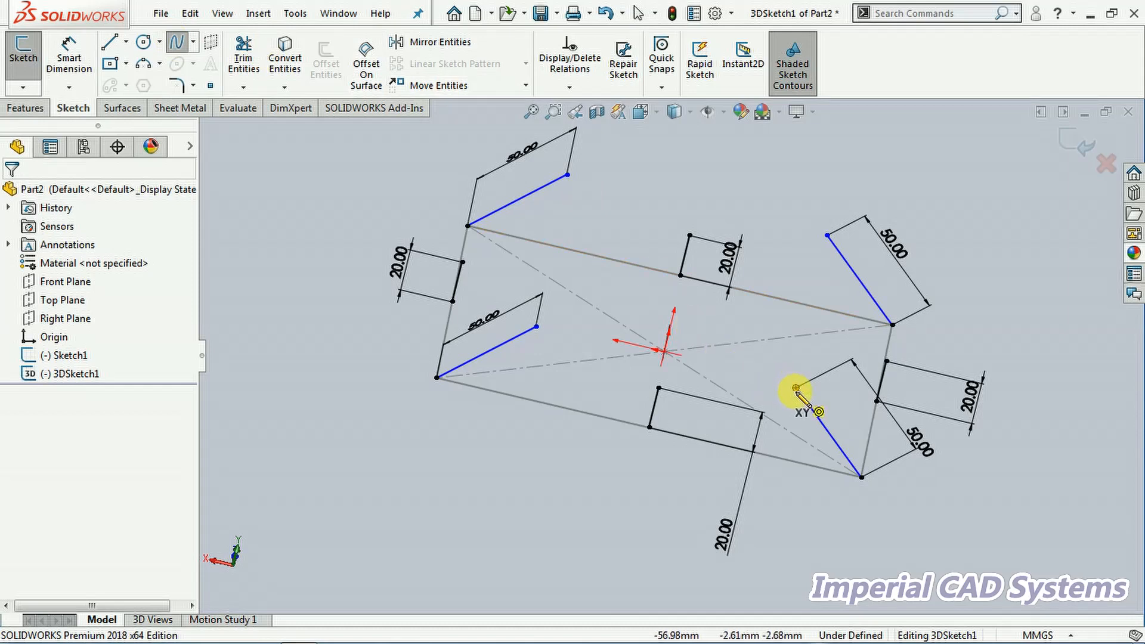
click(797, 388)
click(659, 389)
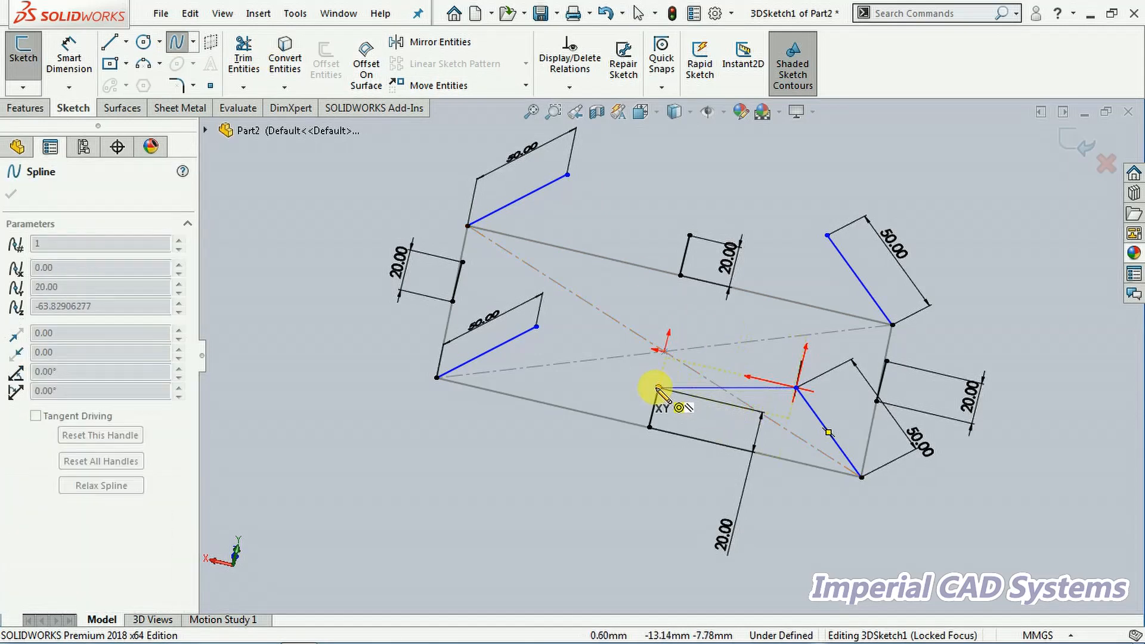
click(659, 389)
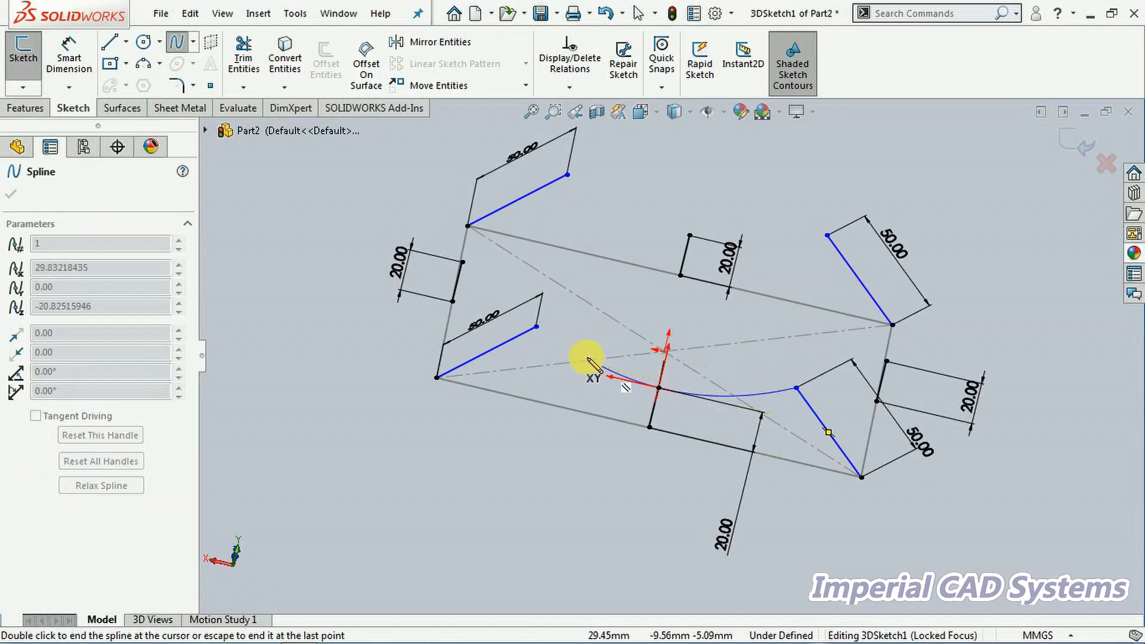
click(537, 329)
Continue the spline through the next four free ends, alternating short-edge vertical, inclined, opposite long-edge vertical and inclined lines.
mouse_move(532, 302)
middle_down()
mouse_move(499, 302)
mouse_move(504, 289)
middle_up()
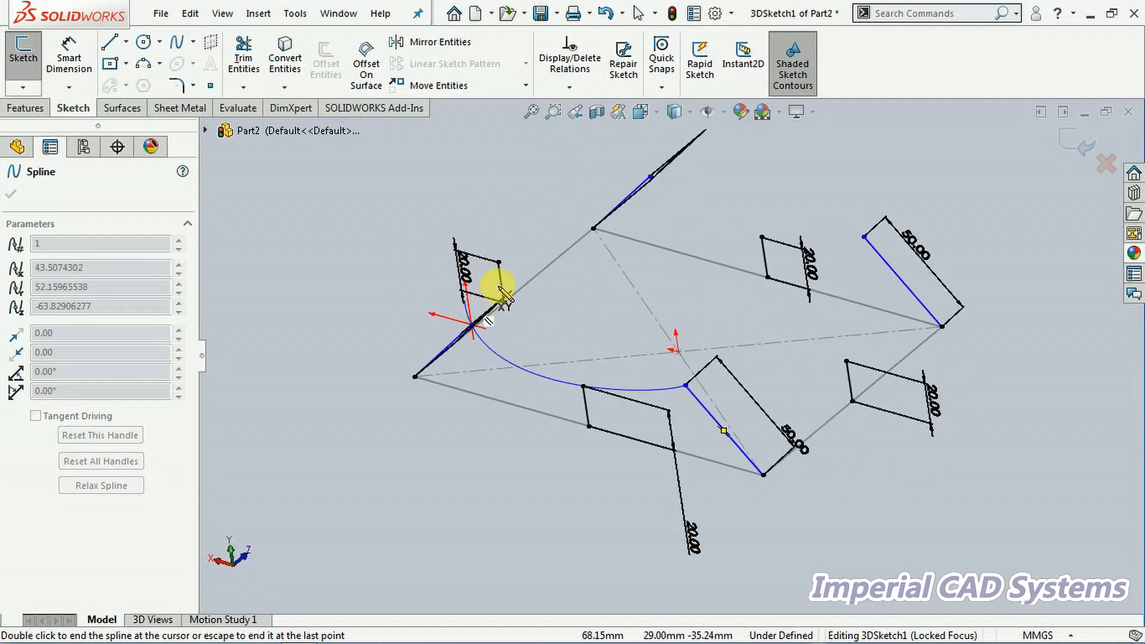
click(499, 261)
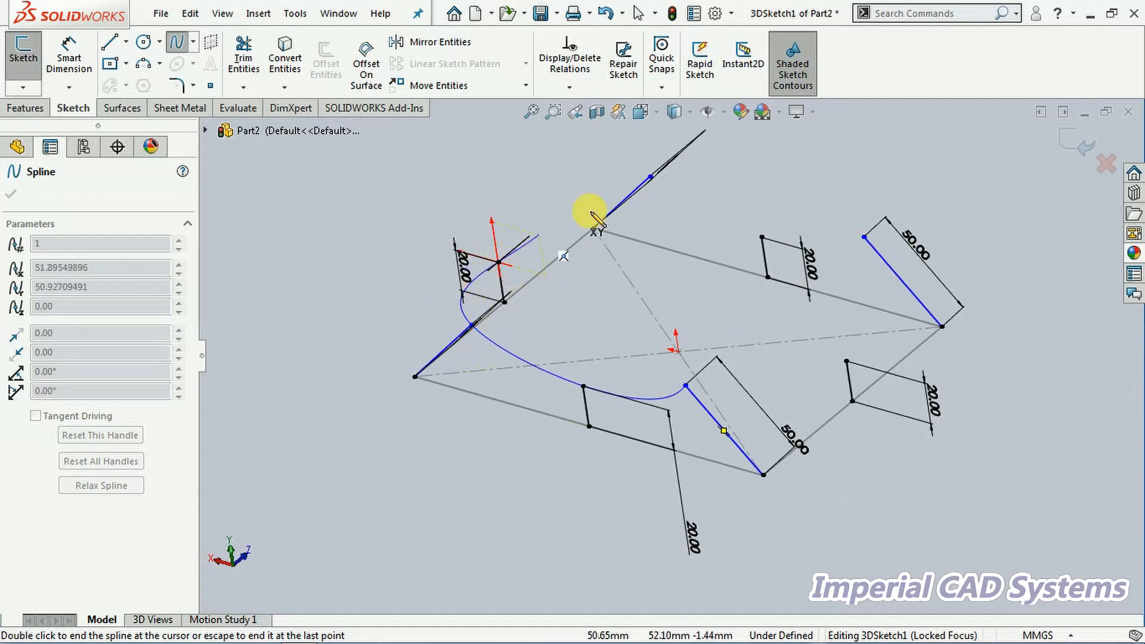
middle_drag(558, 308, 600, 334)
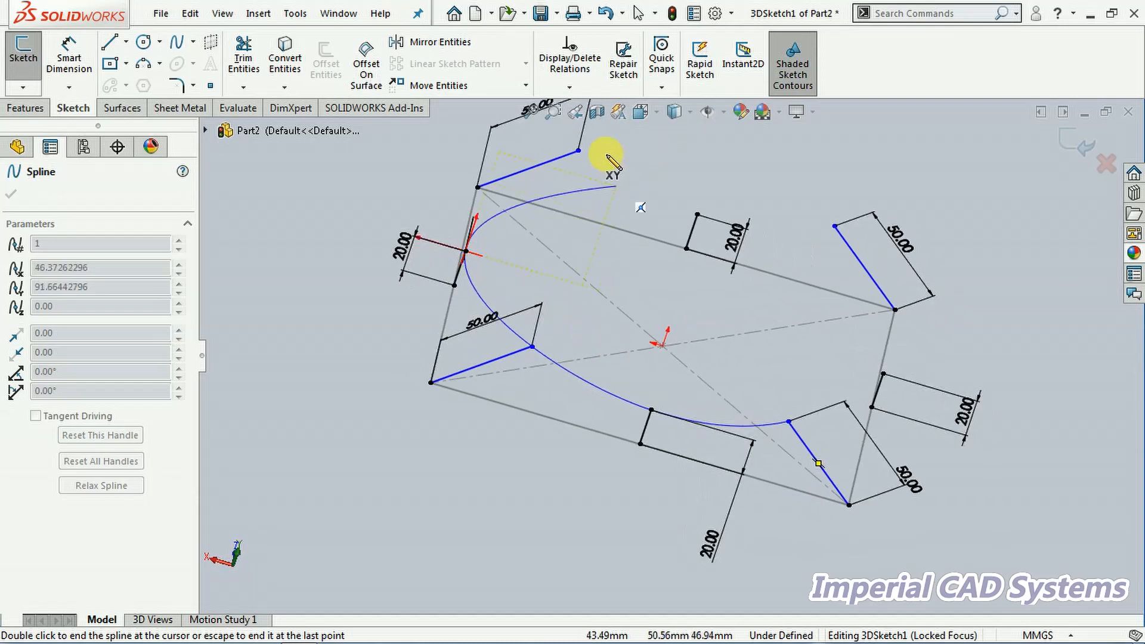
click(587, 153)
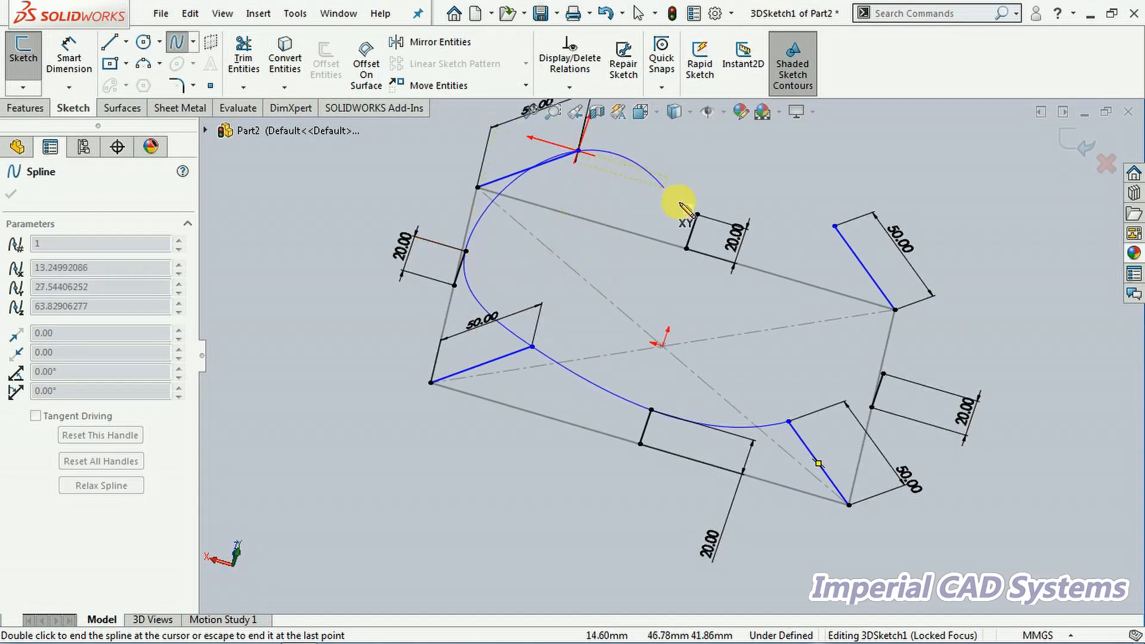
click(698, 214)
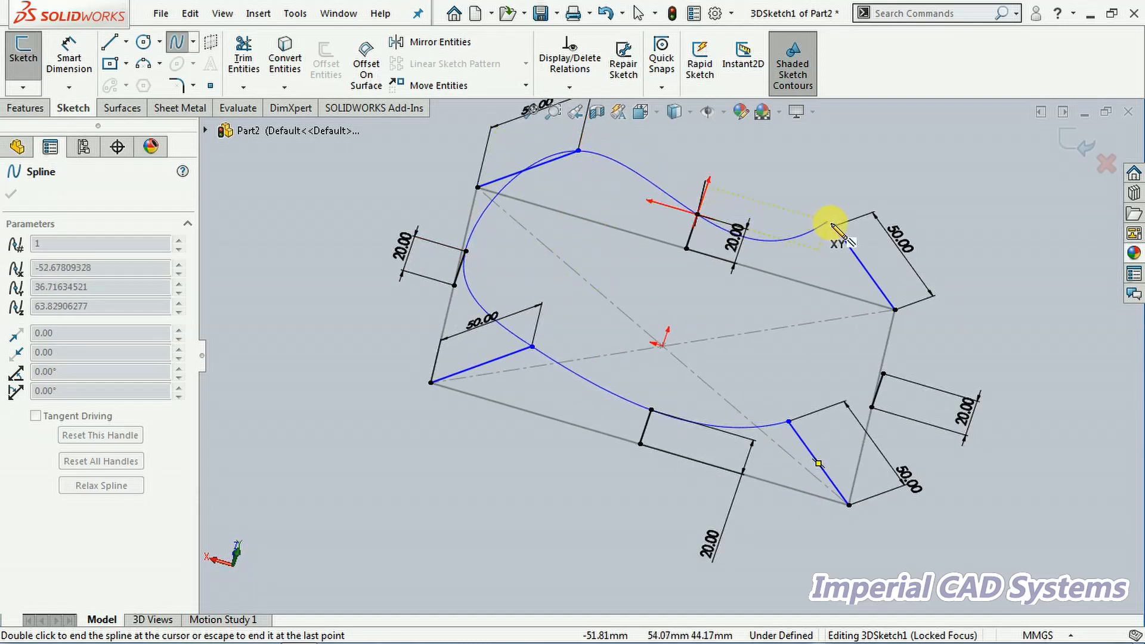
click(834, 226)
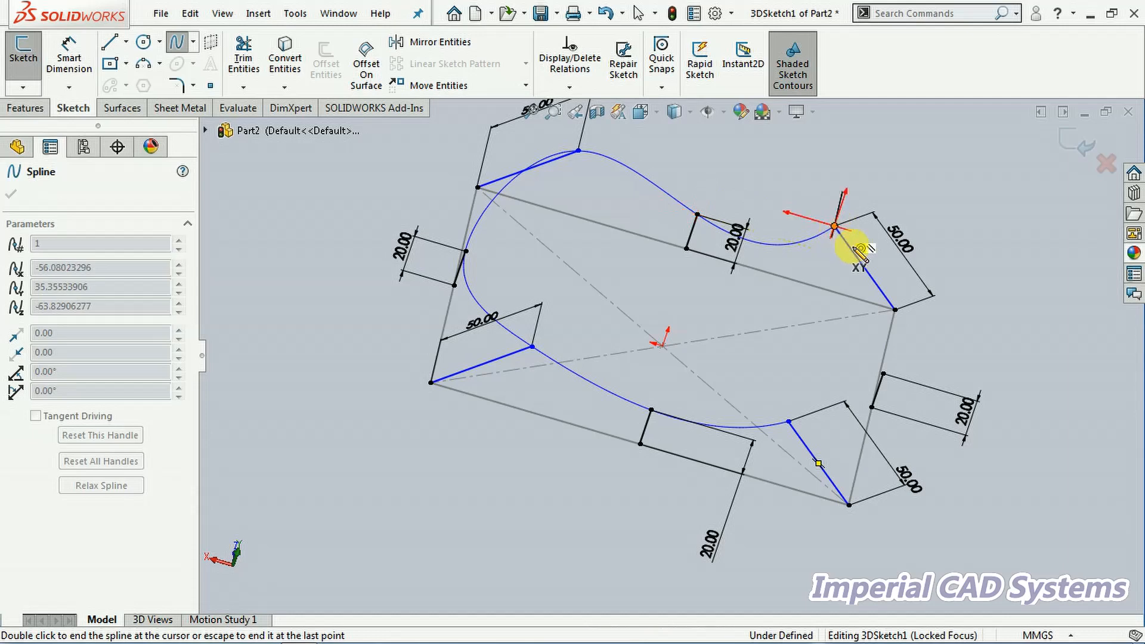
Pass the spline through the last short-edge vertical line's top, close it at its starting point, and exit the 3D sketch.
click(884, 374)
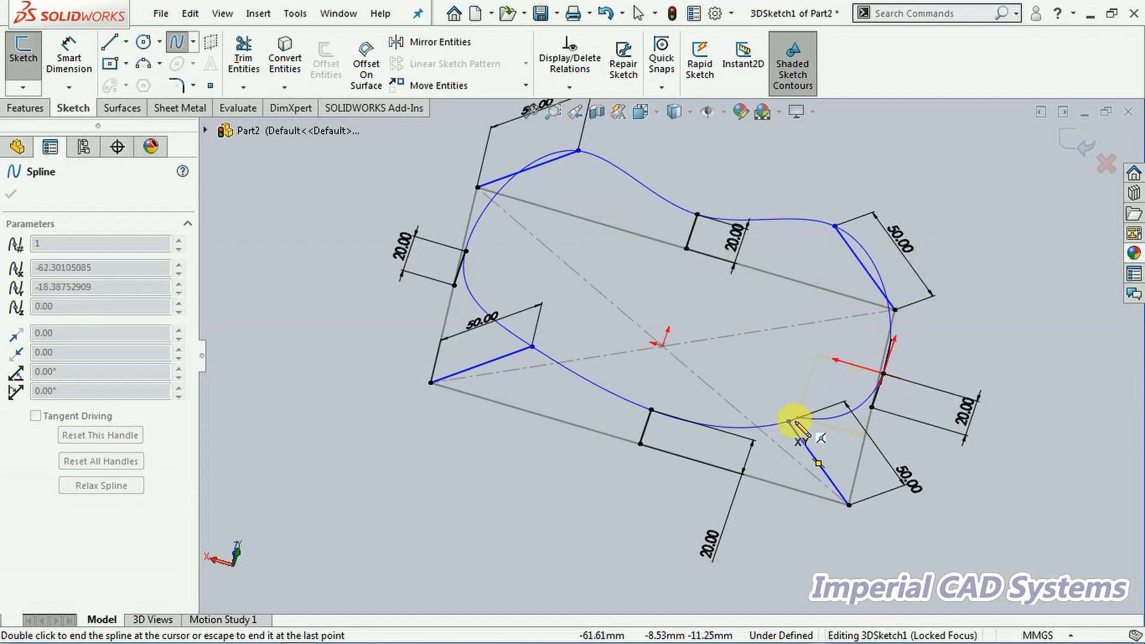
mouse_move(774, 421)
middle_down()
mouse_move(706, 400)
mouse_move(770, 374)
mouse_move(712, 380)
mouse_move(663, 407)
middle_up()
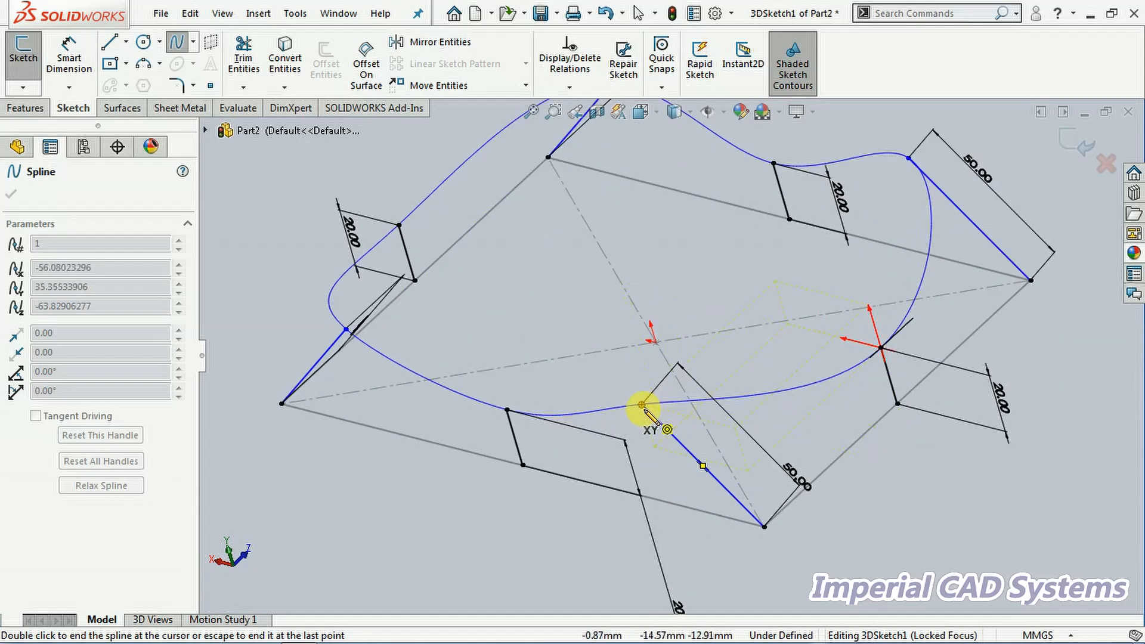
double_click(642, 405)
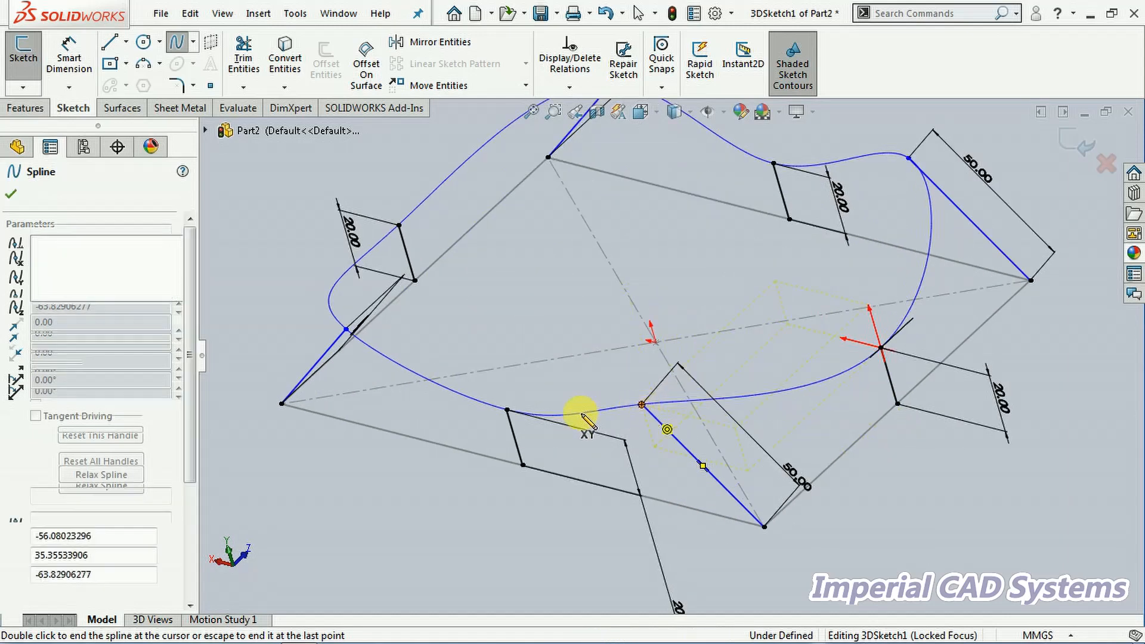
click(11, 194)
mouse_move(272, 274)
middle_down()
mouse_move(384, 409)
mouse_move(425, 377)
mouse_move(419, 324)
mouse_move(378, 314)
mouse_move(305, 335)
mouse_move(274, 379)
mouse_move(411, 327)
mouse_move(463, 404)
mouse_move(442, 450)
mouse_move(441, 431)
mouse_move(459, 418)
middle_up()
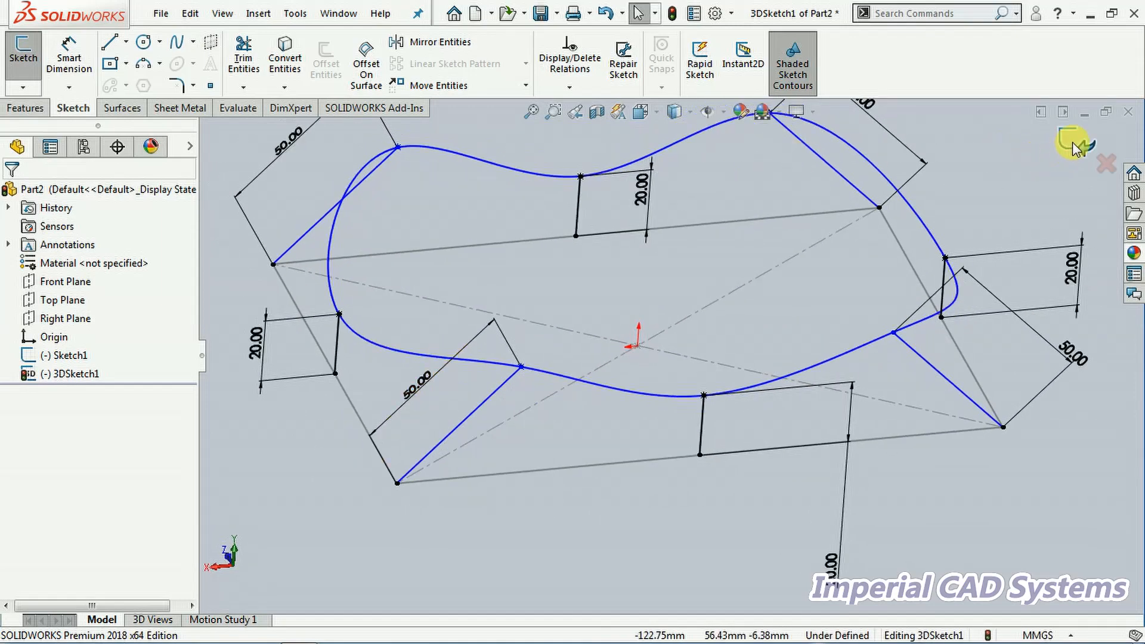
click(1071, 143)
Hide the rectangle sketch, Sketch1, leaving the 3D sketch shown.
mouse_move(660, 294)
middle_down()
mouse_move(690, 320)
mouse_move(691, 259)
mouse_move(729, 287)
mouse_move(778, 378)
mouse_move(752, 349)
middle_up()
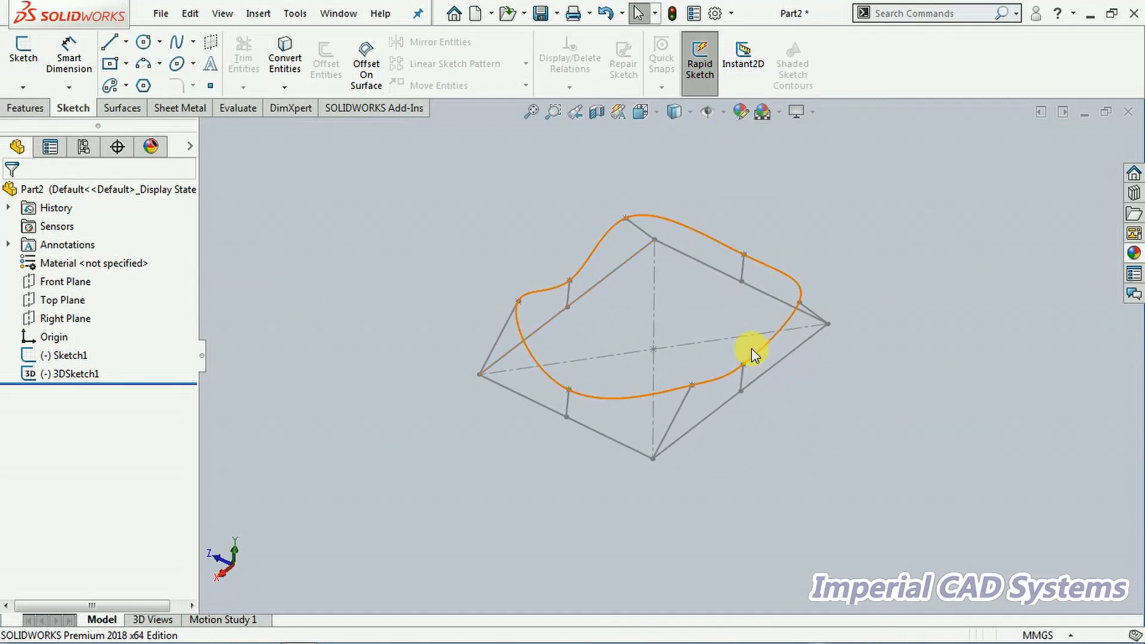
scroll(752, 350, down, 1)
right_click(598, 256)
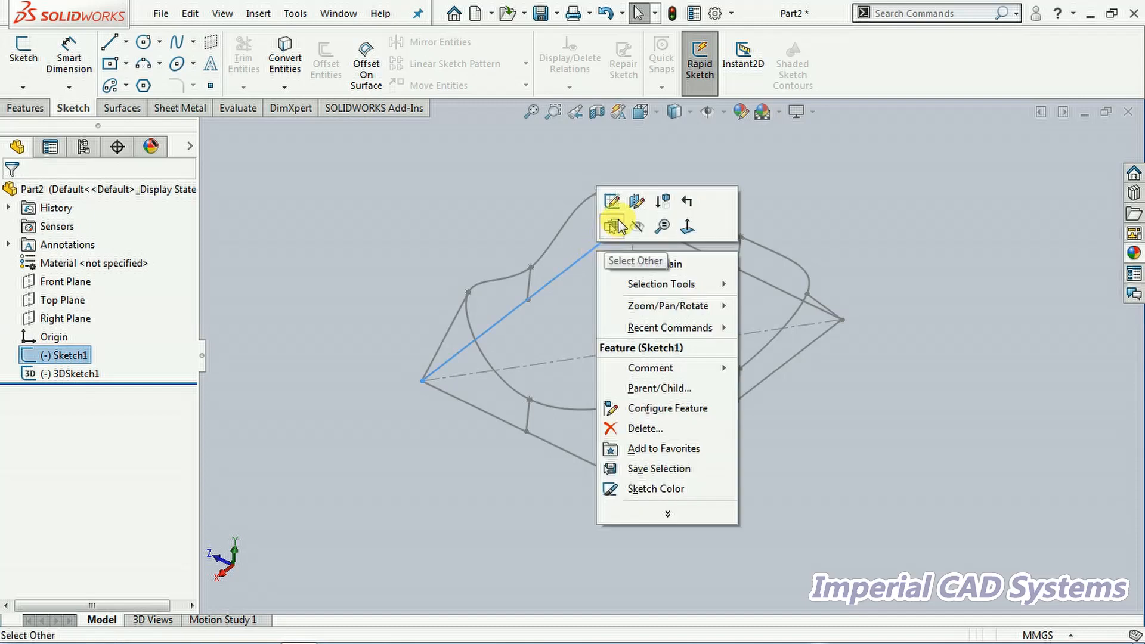
click(635, 226)
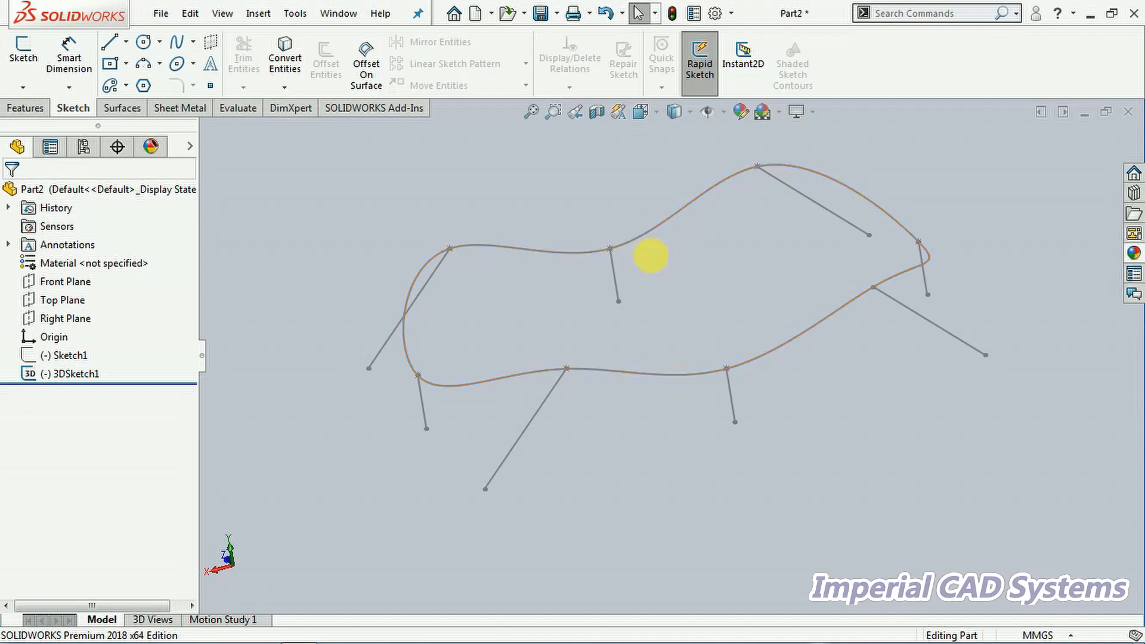
mouse_move(650, 255)
middle_down()
mouse_move(664, 358)
mouse_move(630, 349)
middle_up()
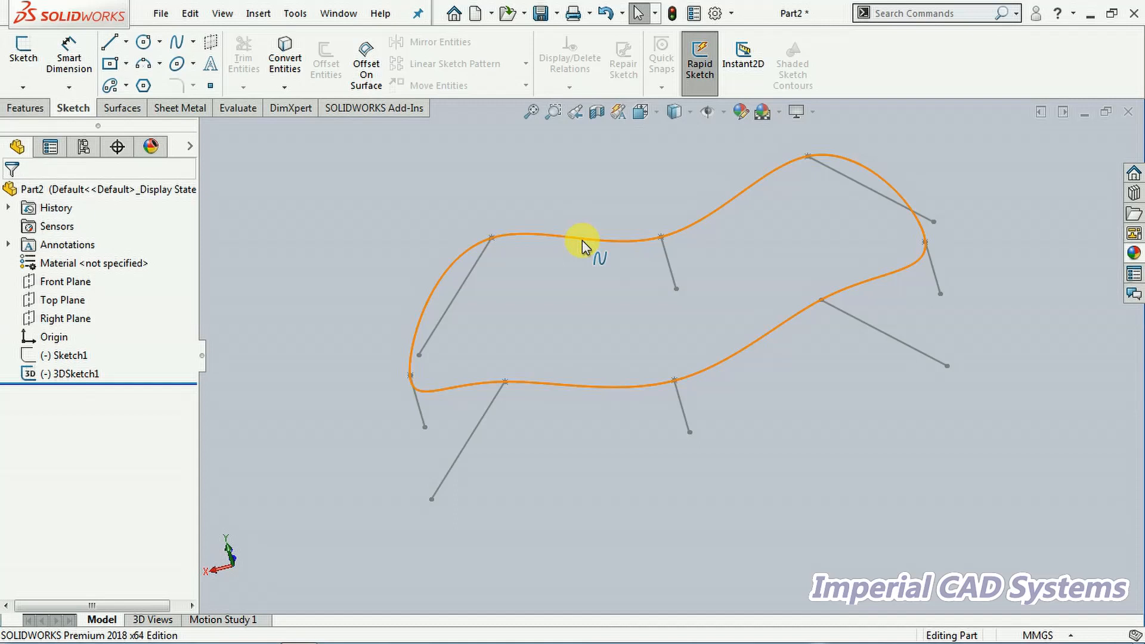
mouse_move(583, 242)
middle_down()
mouse_move(686, 409)
mouse_move(660, 366)
mouse_move(670, 312)
mouse_move(677, 358)
mouse_move(713, 365)
mouse_move(659, 352)
mouse_move(678, 455)
mouse_move(668, 430)
middle_up()
Set up a Swept Boss/Base with a circular profile, using the closed spline as its path.
click(22, 111)
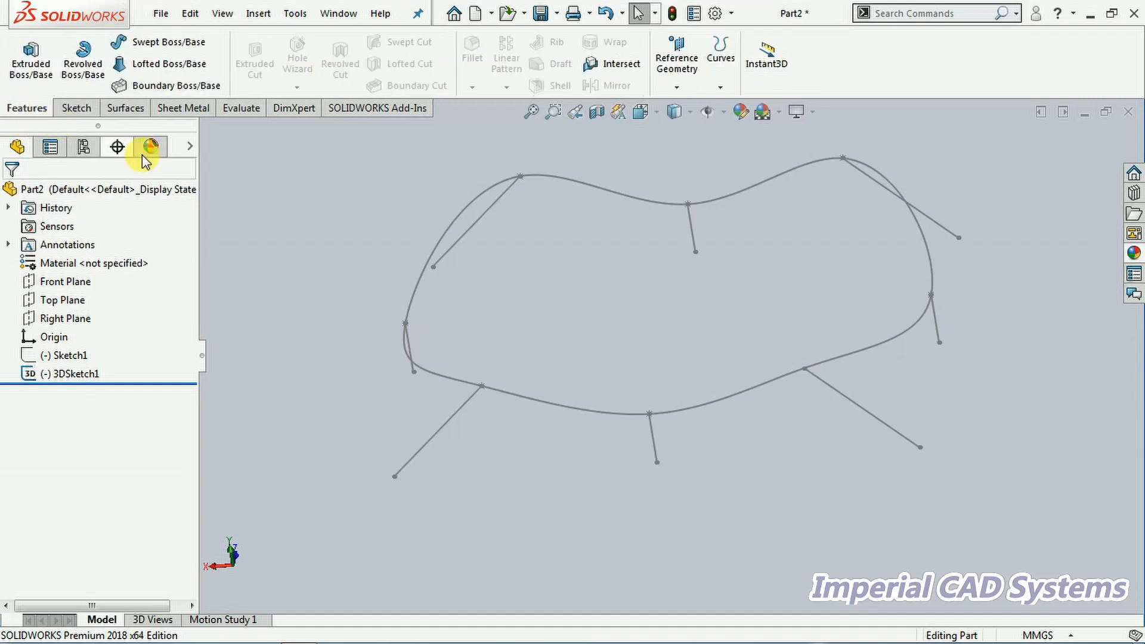
mouse_move(305, 284)
middle_down()
mouse_move(384, 299)
mouse_move(320, 192)
middle_up()
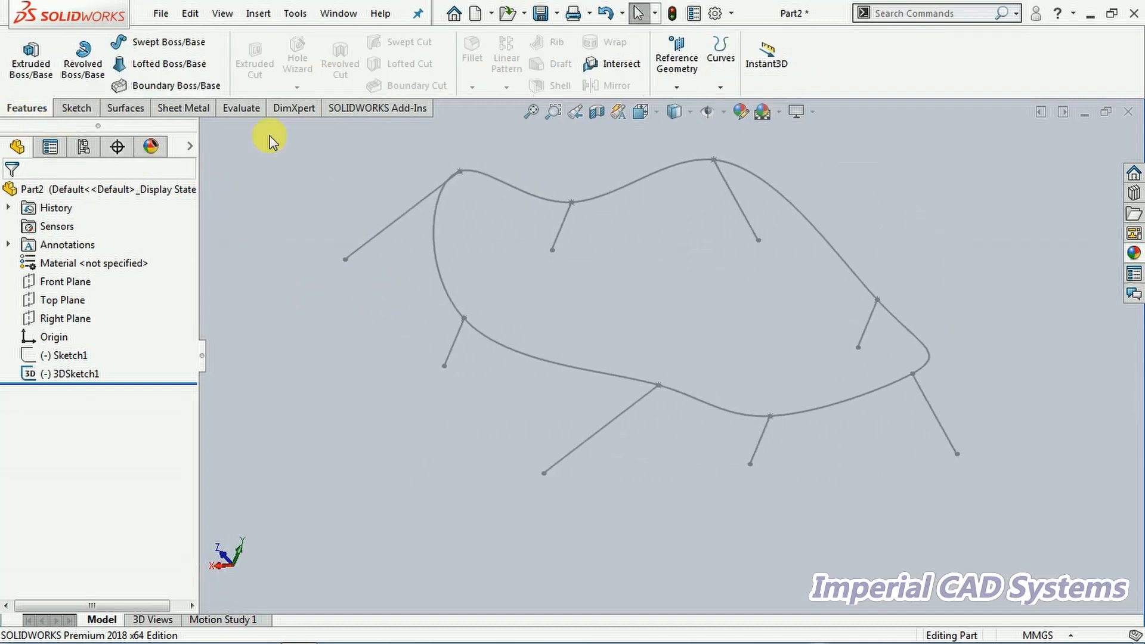
click(144, 45)
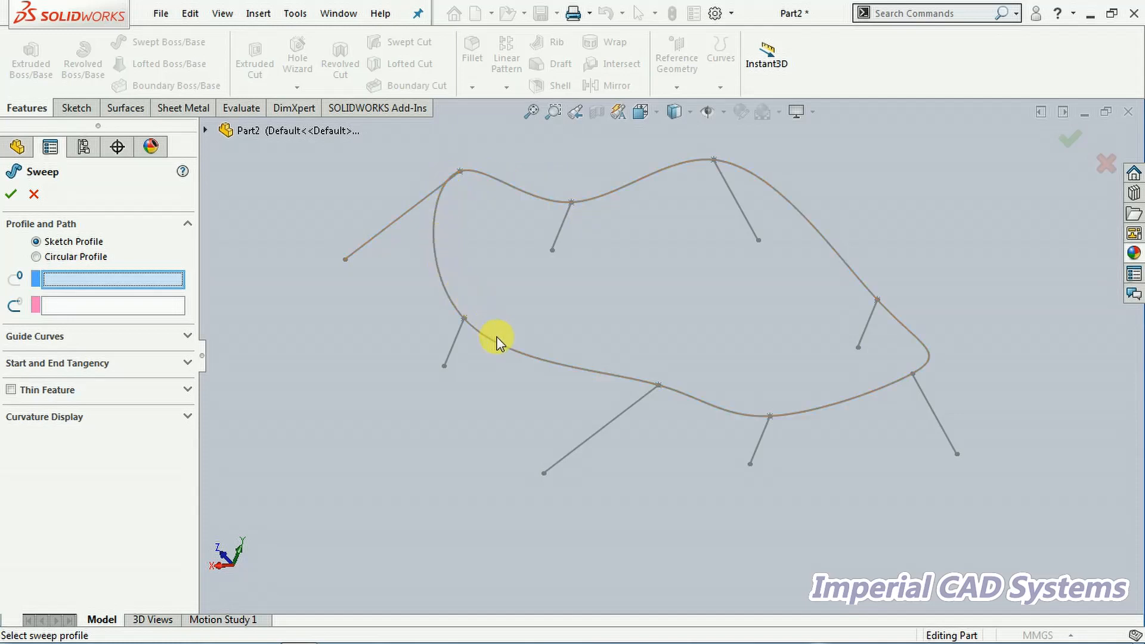
mouse_move(651, 370)
middle_down()
mouse_move(695, 352)
mouse_move(658, 347)
middle_up()
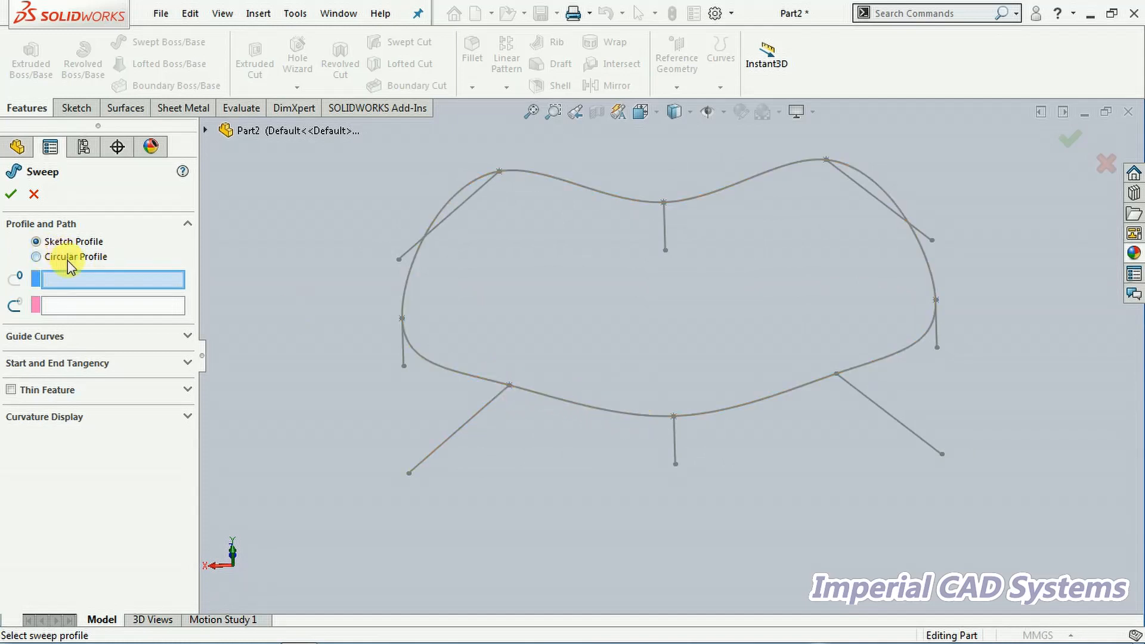
click(37, 256)
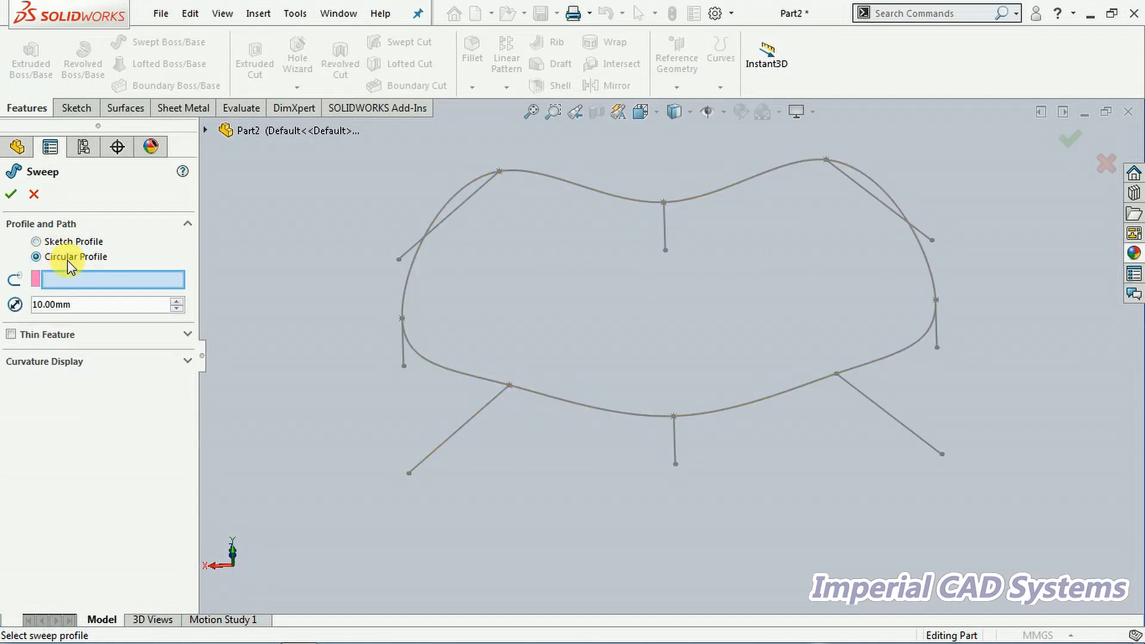
click(559, 184)
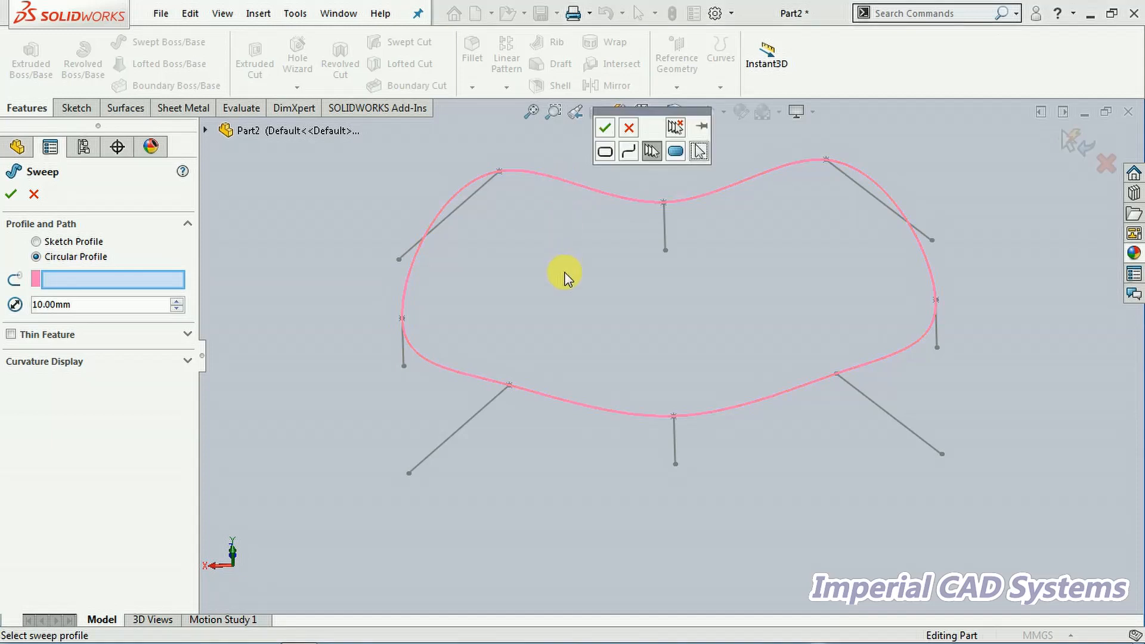
click(607, 130)
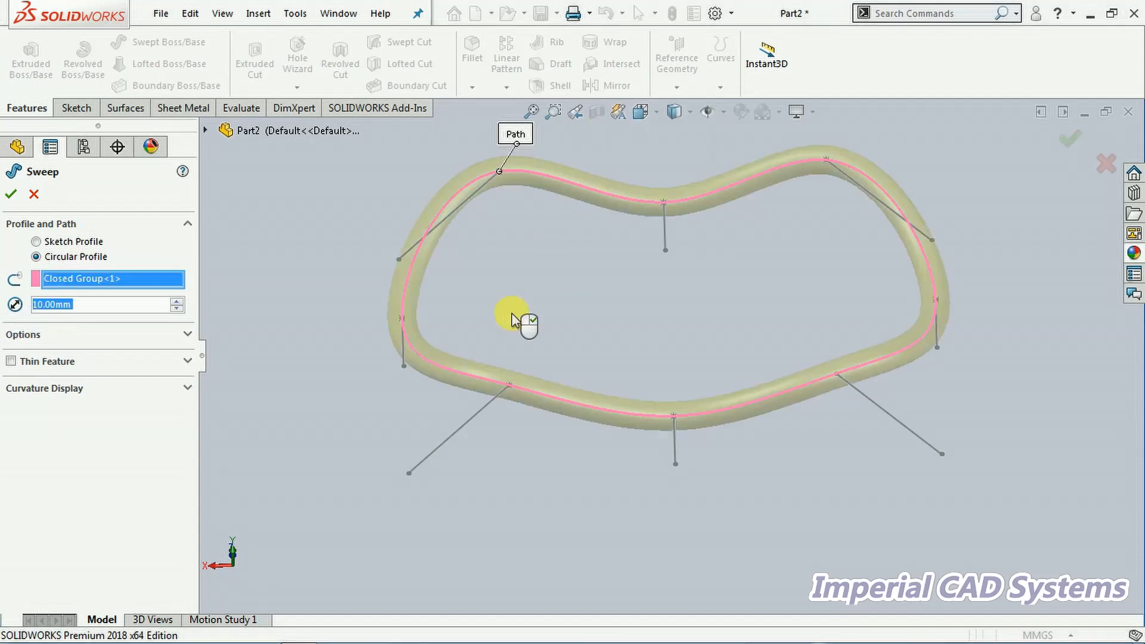
Try a 6 mm circular profile diameter, set it to 5 mm instead, and complete the sweep.
middle_drag(299, 339, 70, 309)
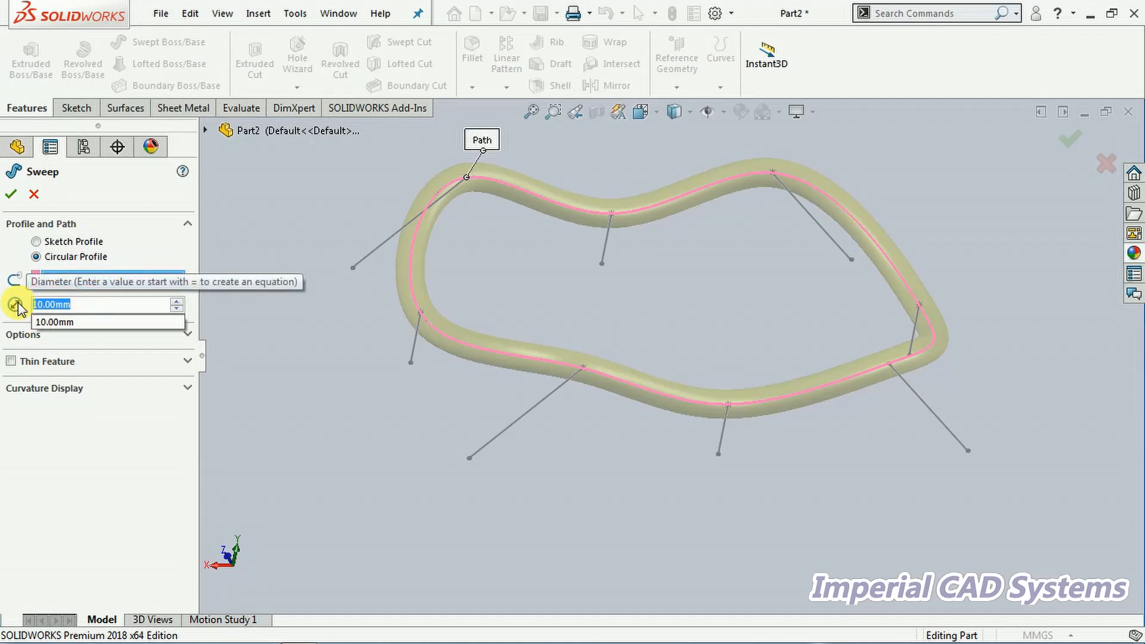
text(6)
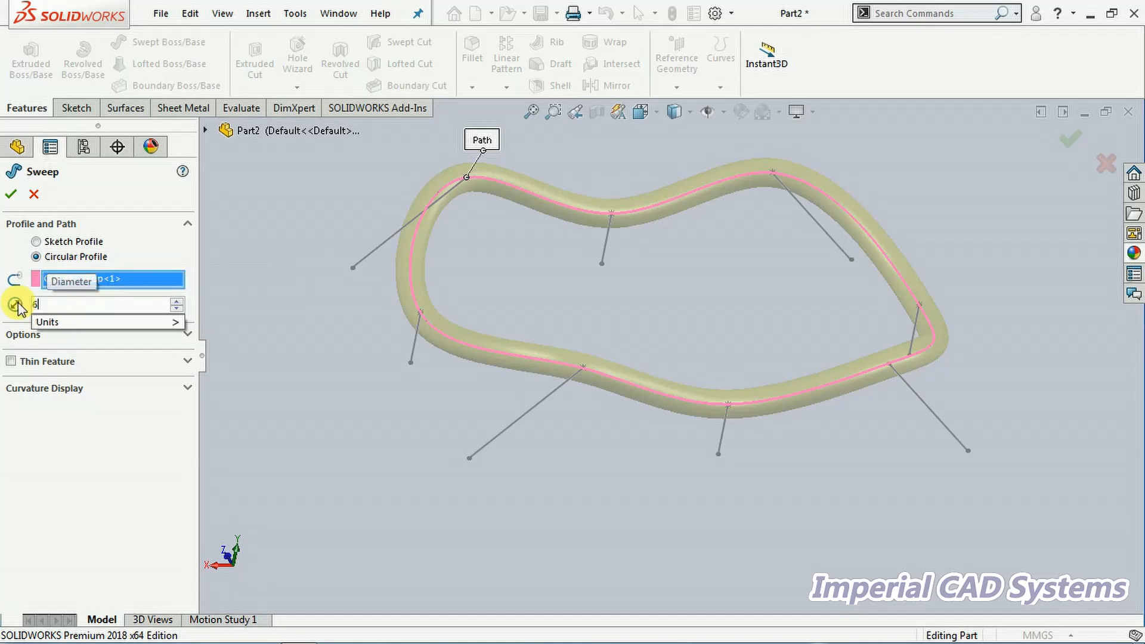
key(Return)
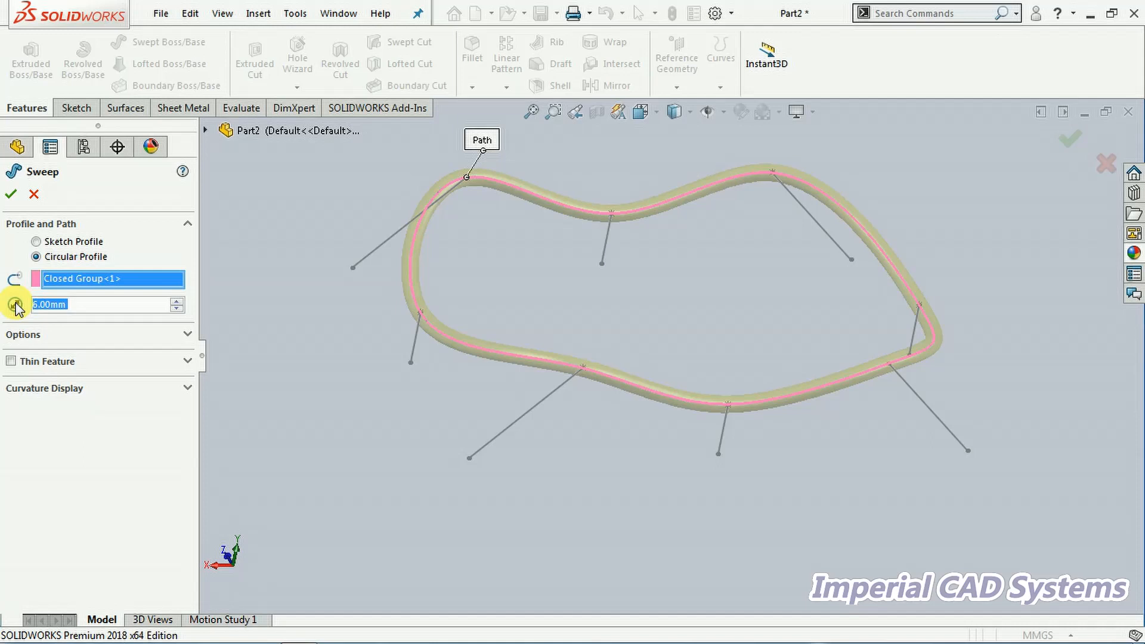
text(5)
key(Return)
click(11, 193)
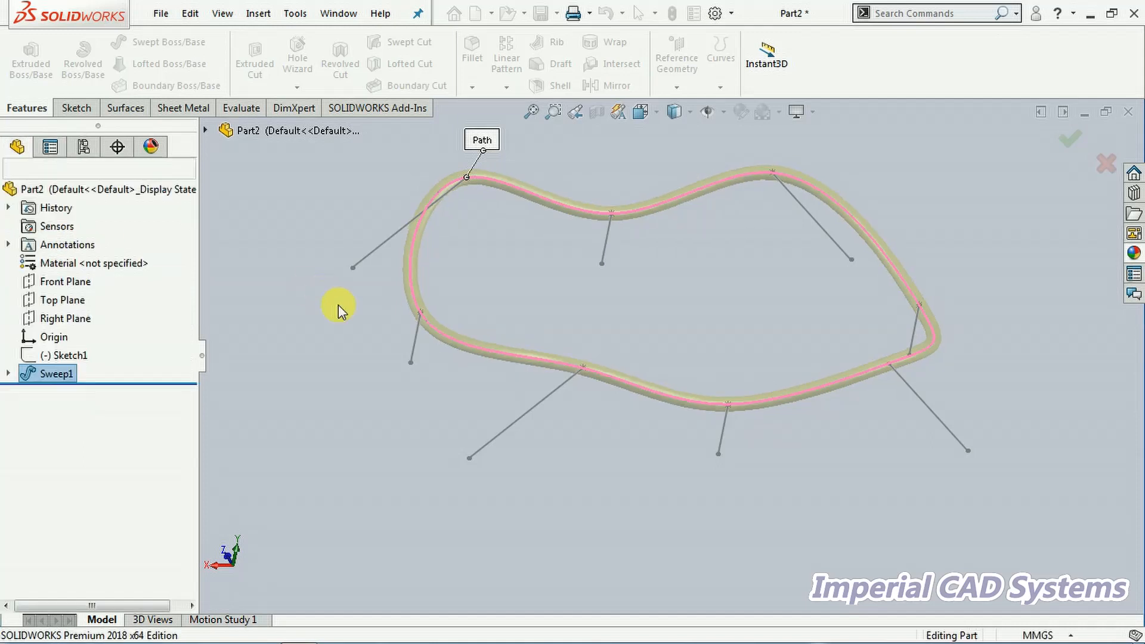
middle_drag(409, 383, 634, 440)
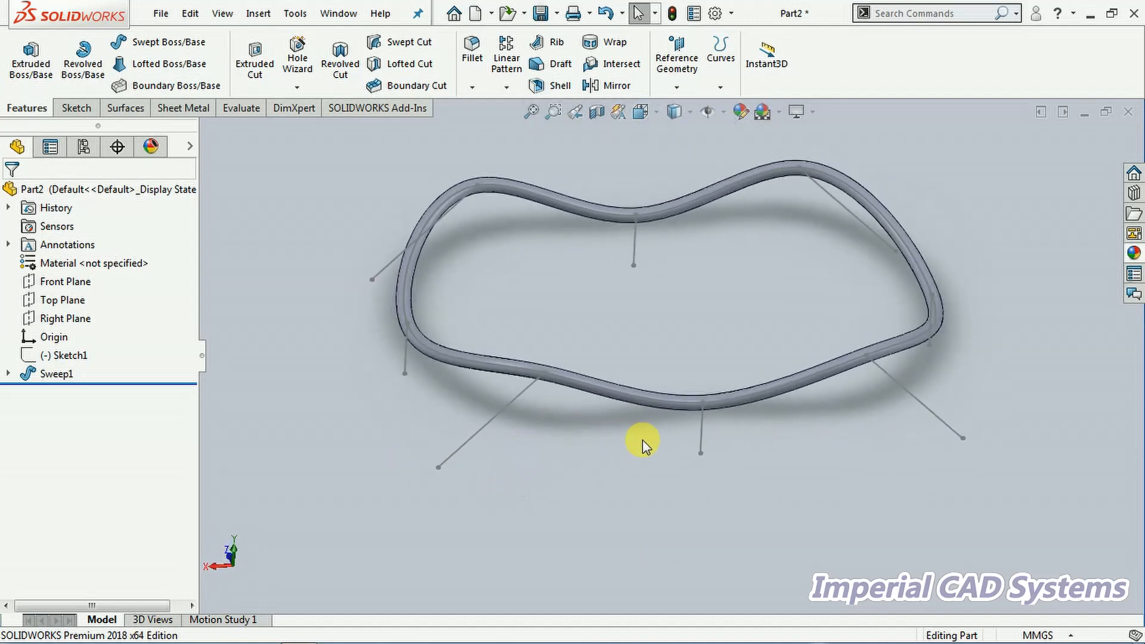
Delete the circular-profile sweep feature, keeping its 3D sketch path.
scroll(655, 383, down, 4)
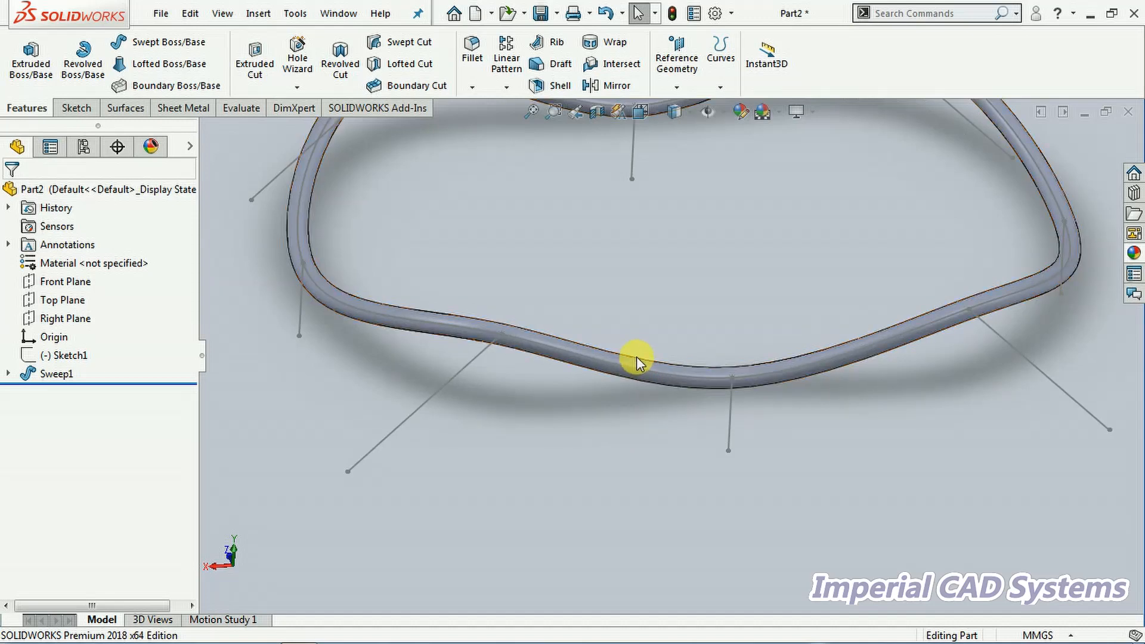
right_click(55, 378)
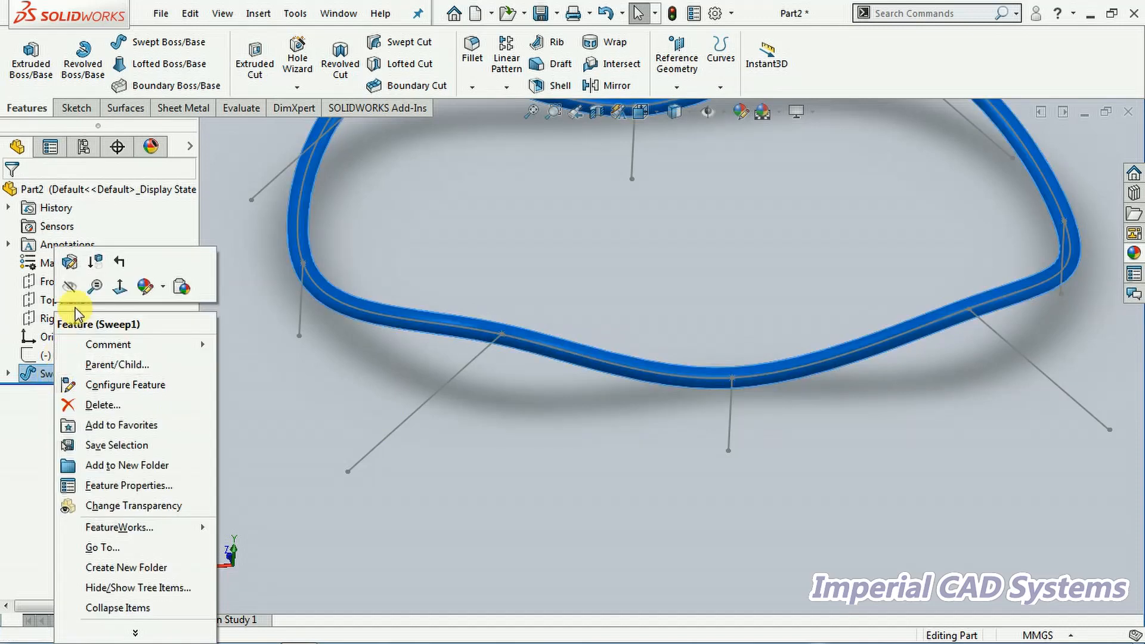
click(102, 405)
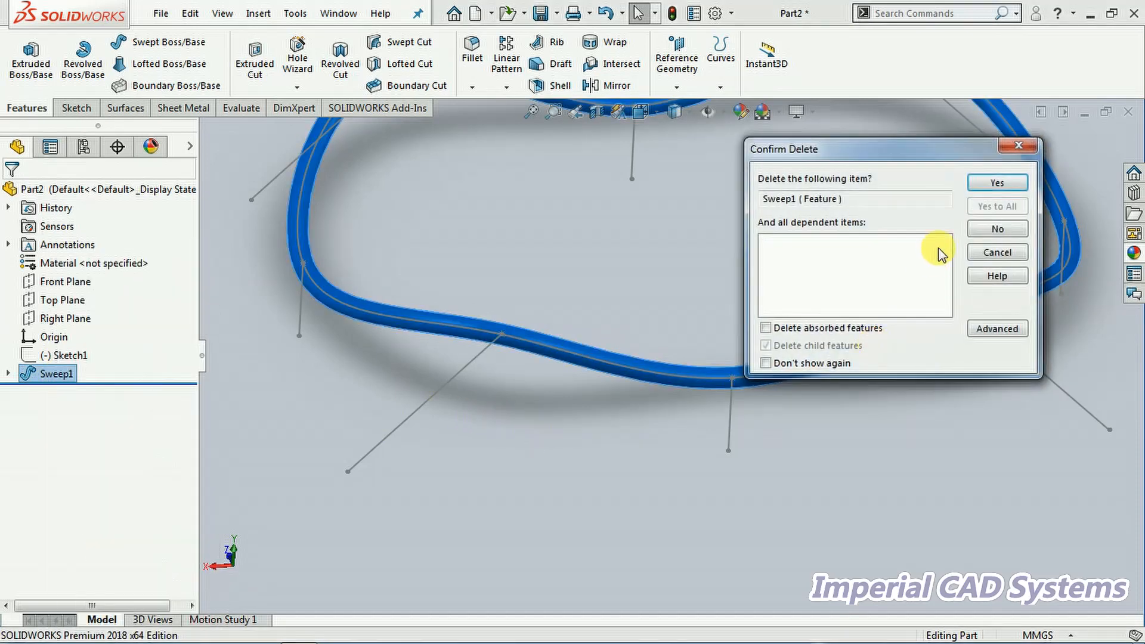
click(997, 183)
scroll(801, 495, up, 5)
middle_drag(801, 486, 748, 389)
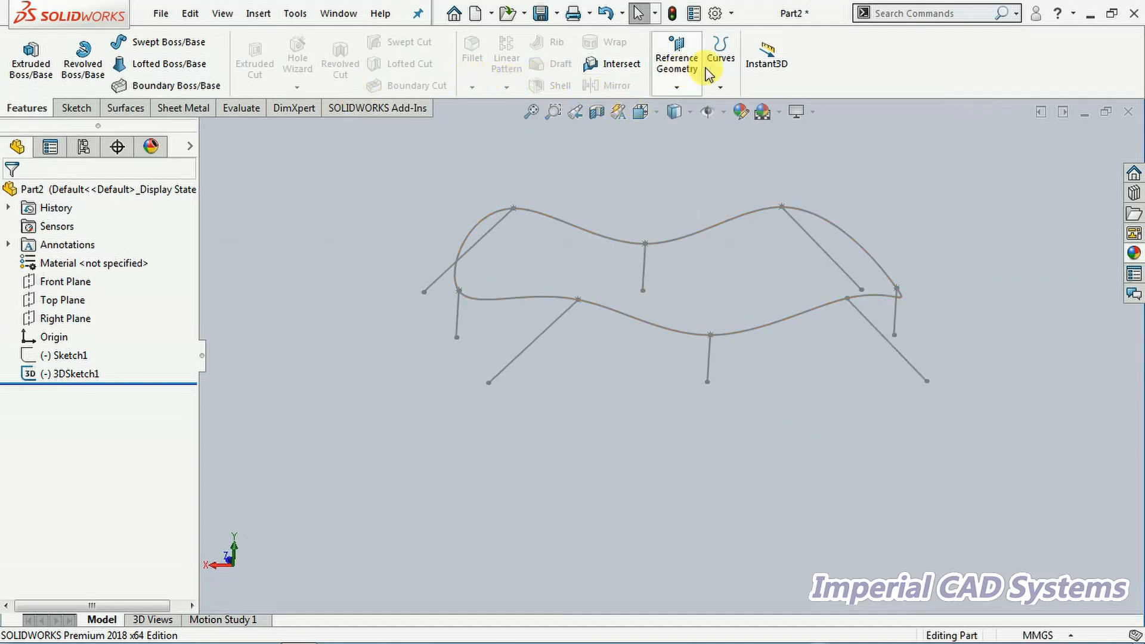
Create a reference plane perpendicular to the closed spline, coincident with the spline point atop the far long edge's middle vertical line.
click(677, 87)
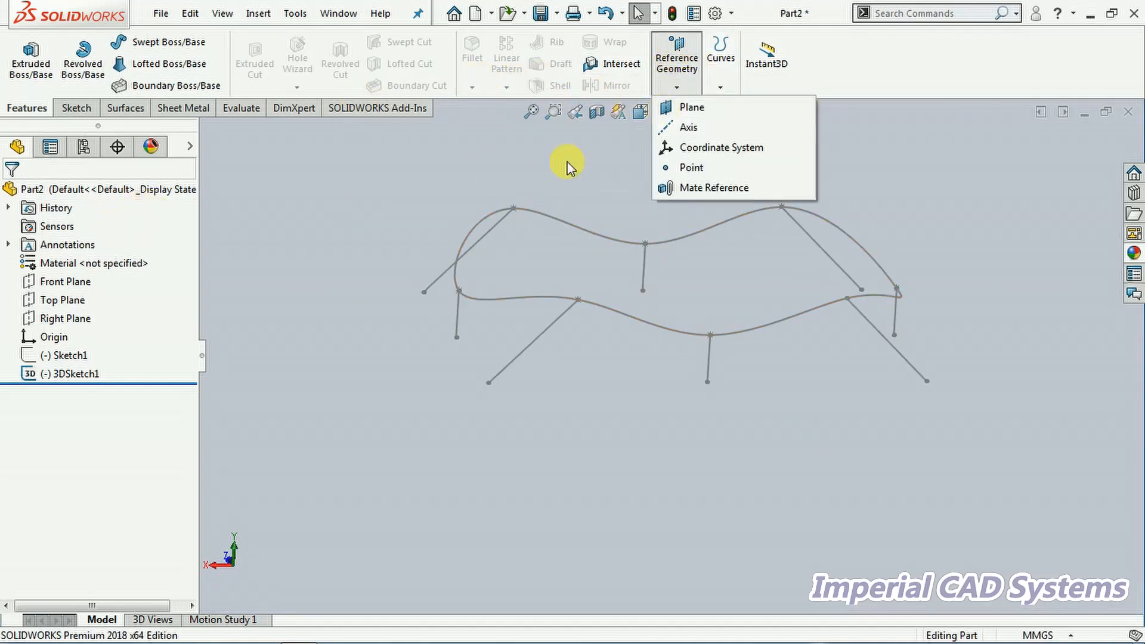
click(681, 107)
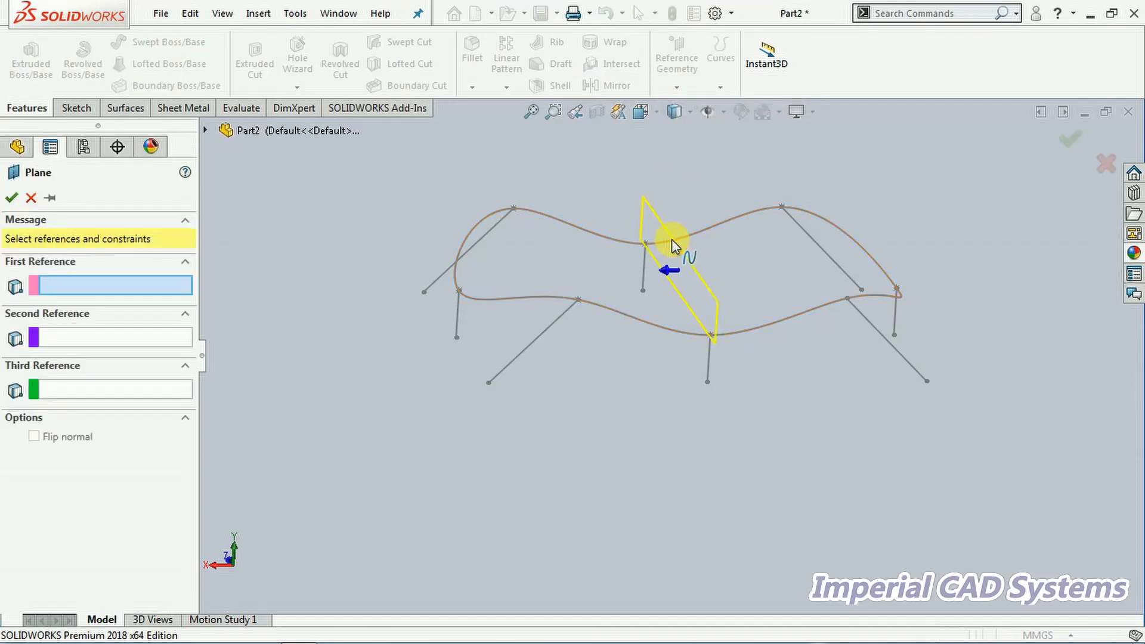
click(672, 239)
click(645, 243)
middle_drag(610, 318, 606, 332)
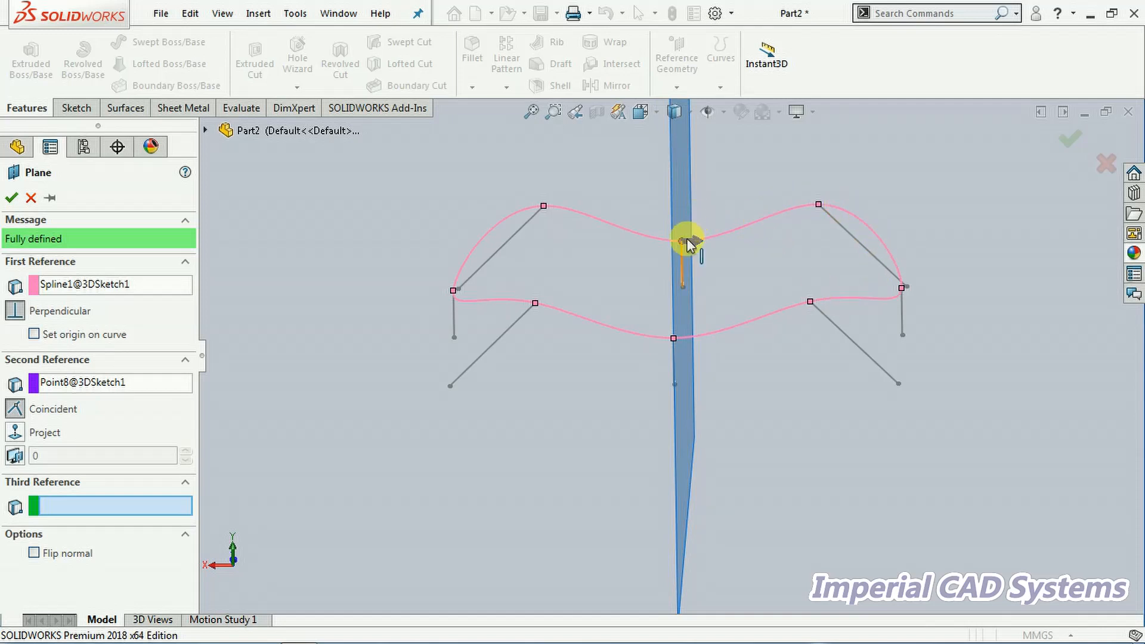
click(12, 199)
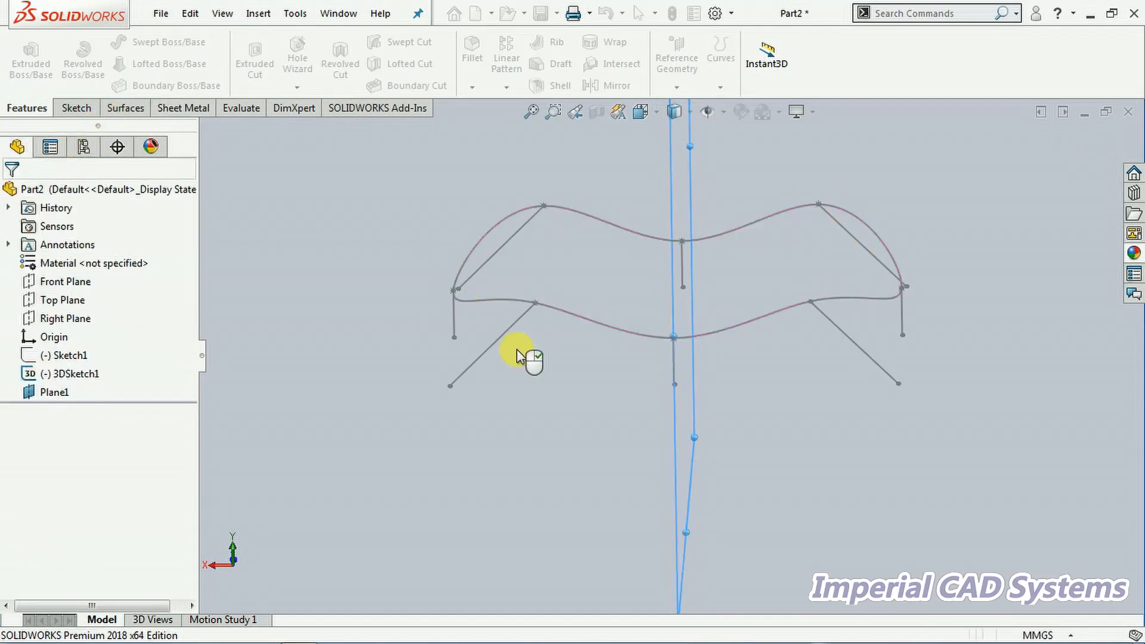
Sketch a hexagon on the new plane, centred on the spline point, with an inscribed circle about 5 mm in diameter.
middle_drag(532, 421, 620, 418)
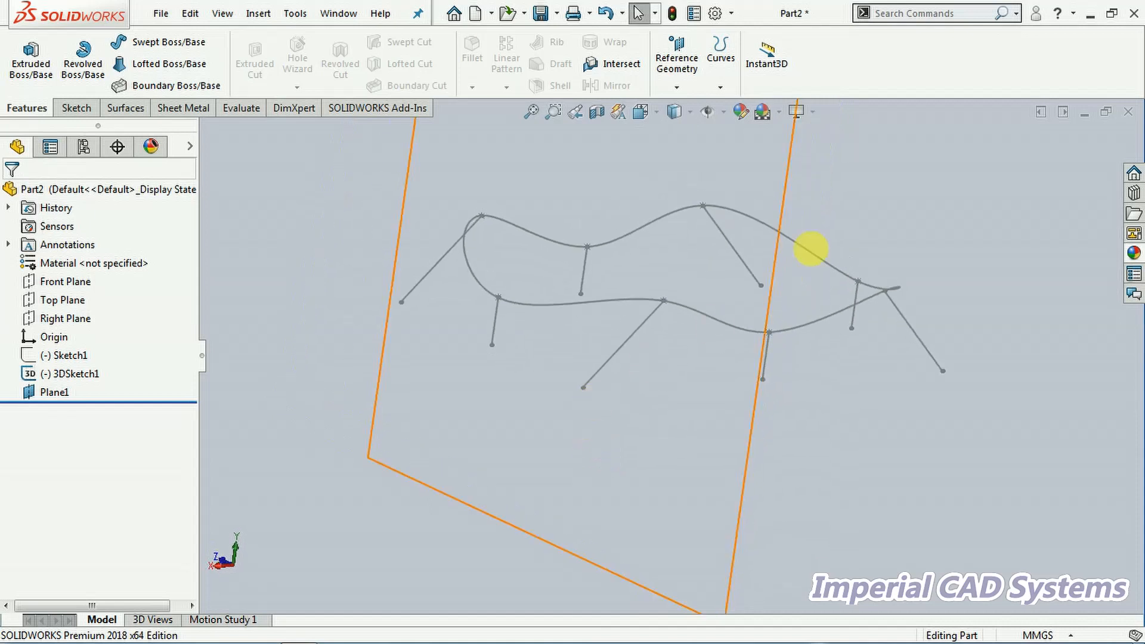
click(792, 174)
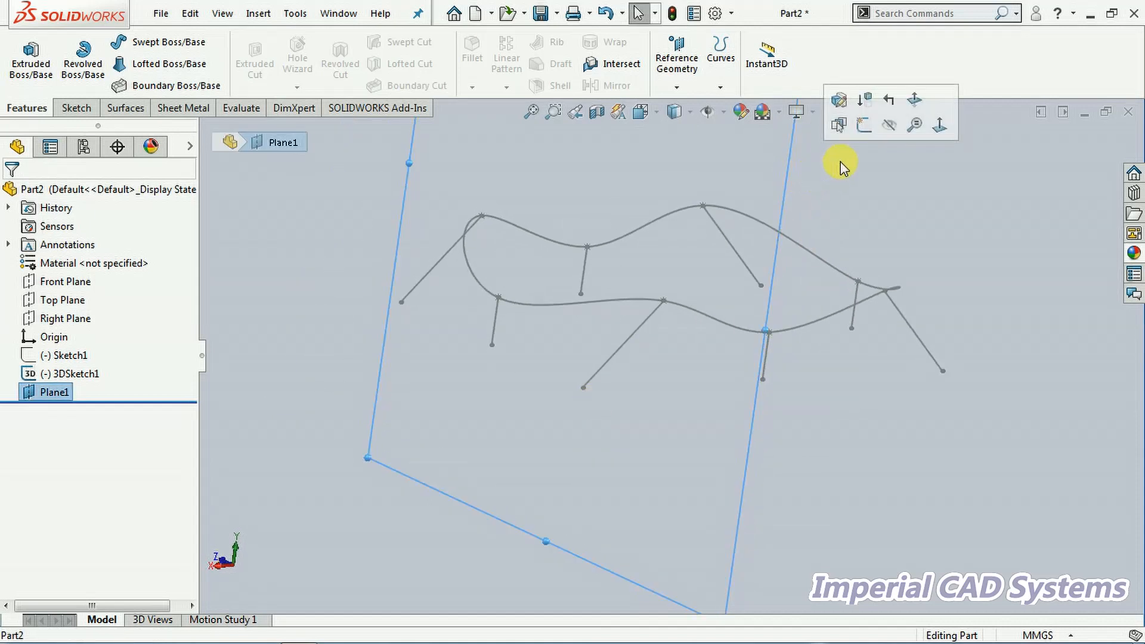
click(865, 124)
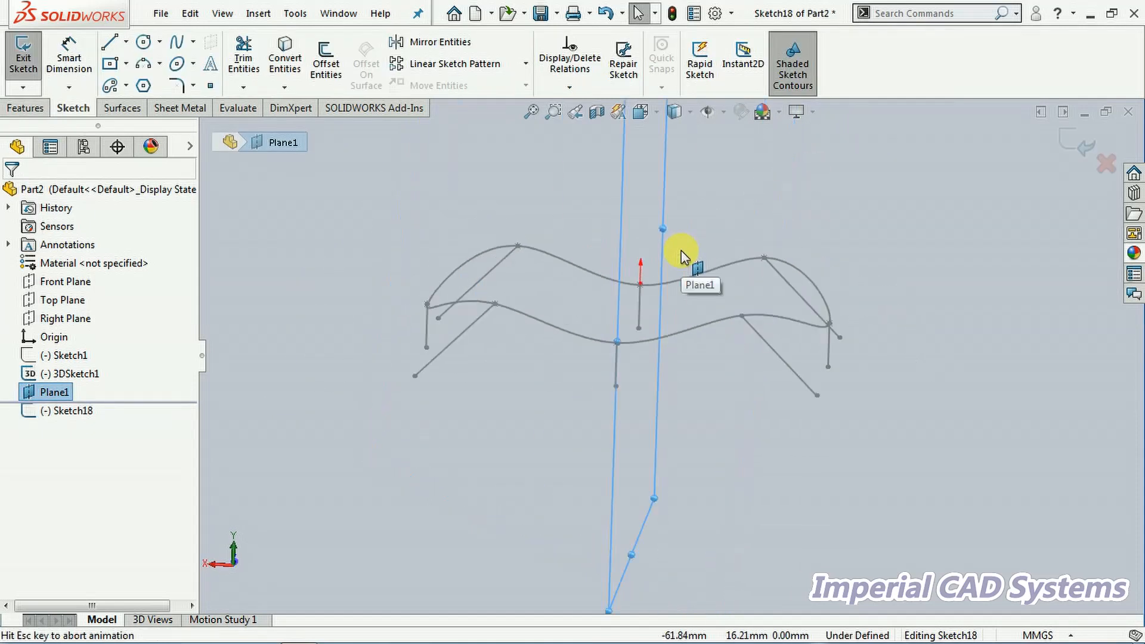
scroll(691, 345, down, 5)
scroll(689, 349, down, 2)
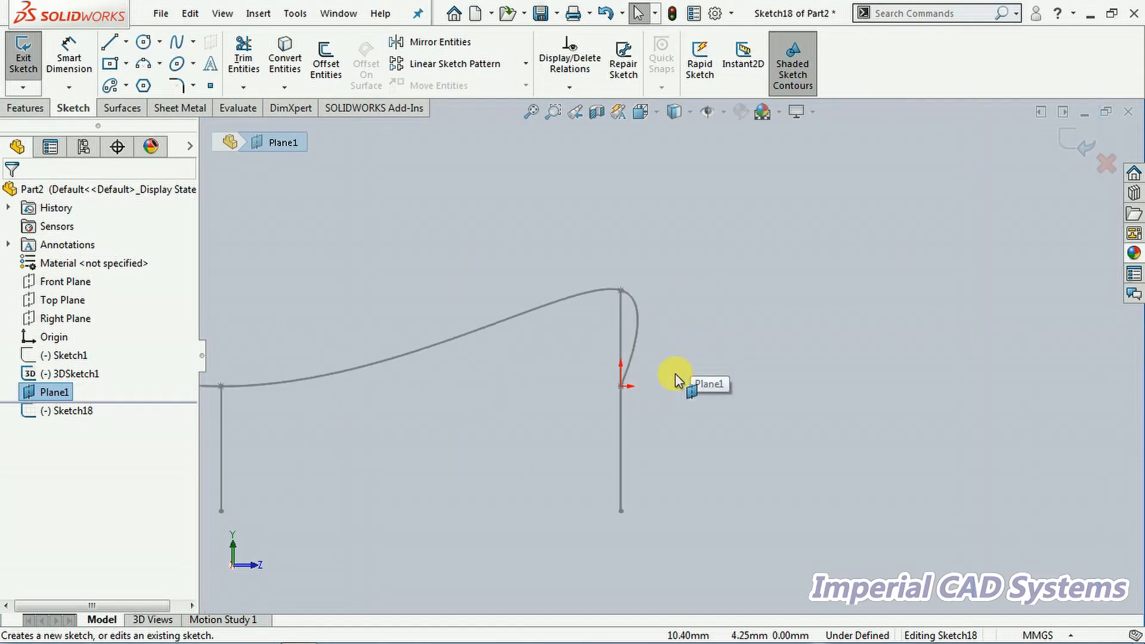
scroll(659, 262, down, 3)
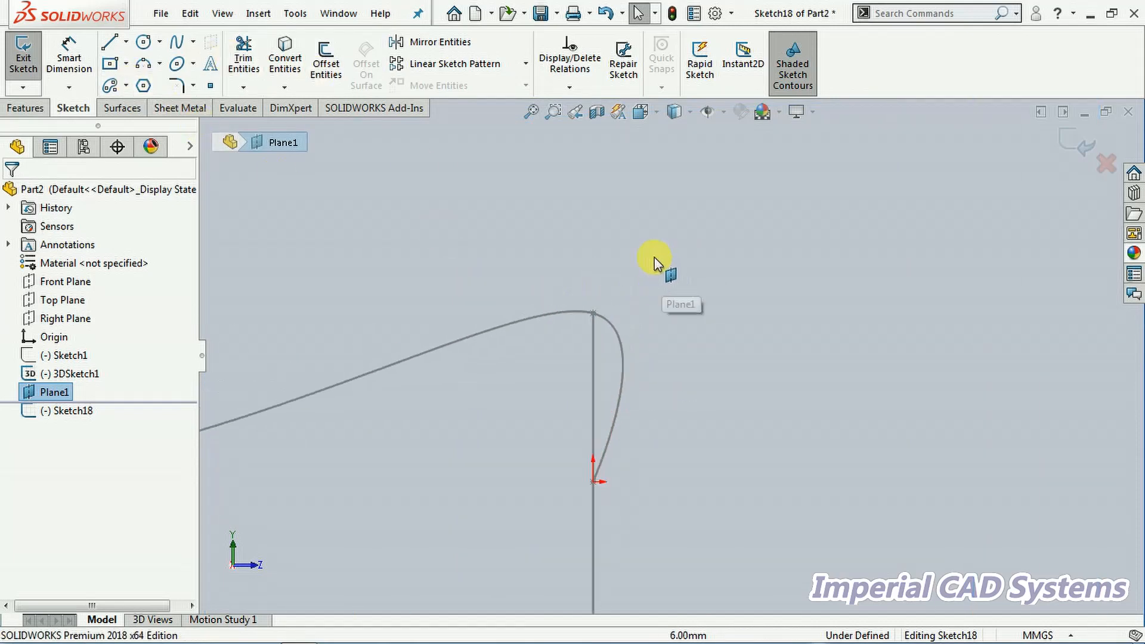
click(144, 87)
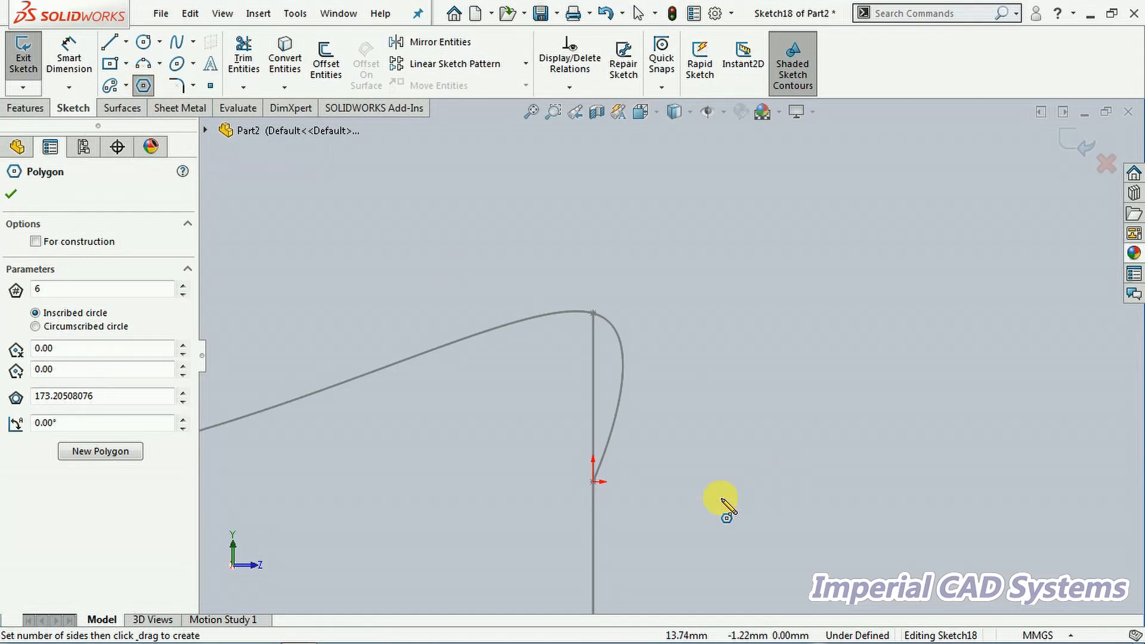
drag(594, 483, 627, 488)
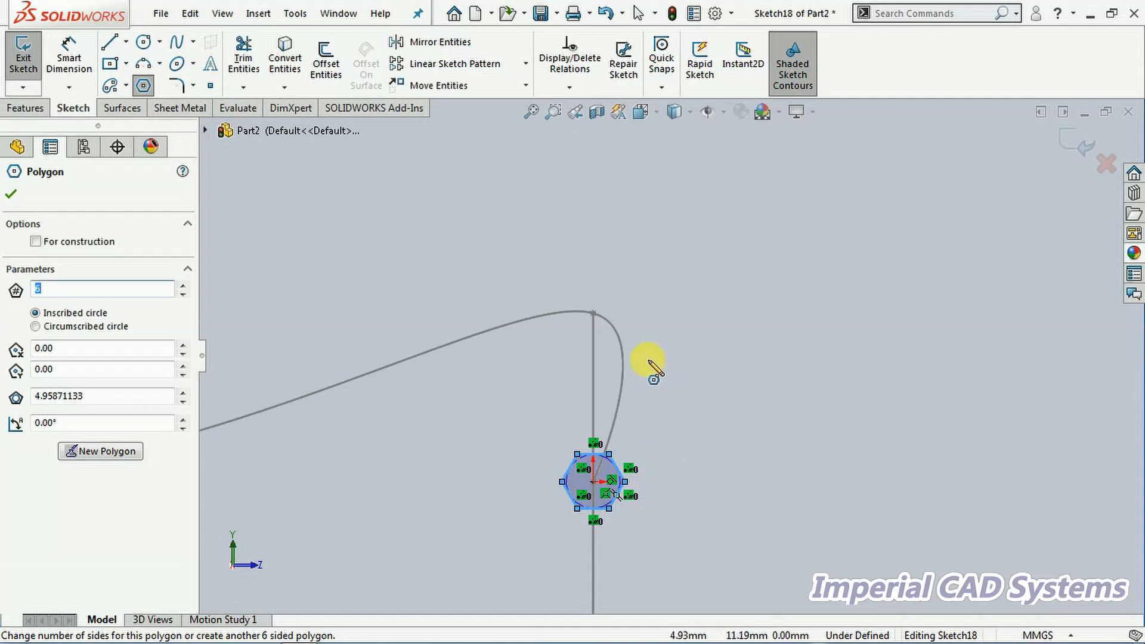
right_click(606, 173)
click(665, 184)
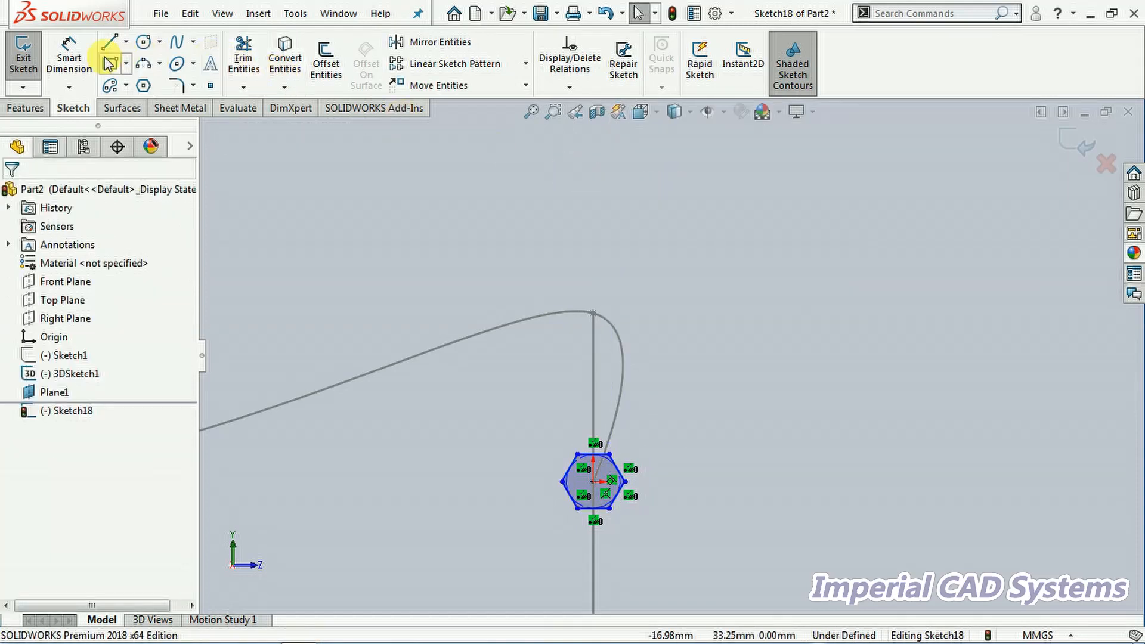
Dimension the hexagon's inscribed circle to a 5 mm diameter and exit the sketch.
click(69, 57)
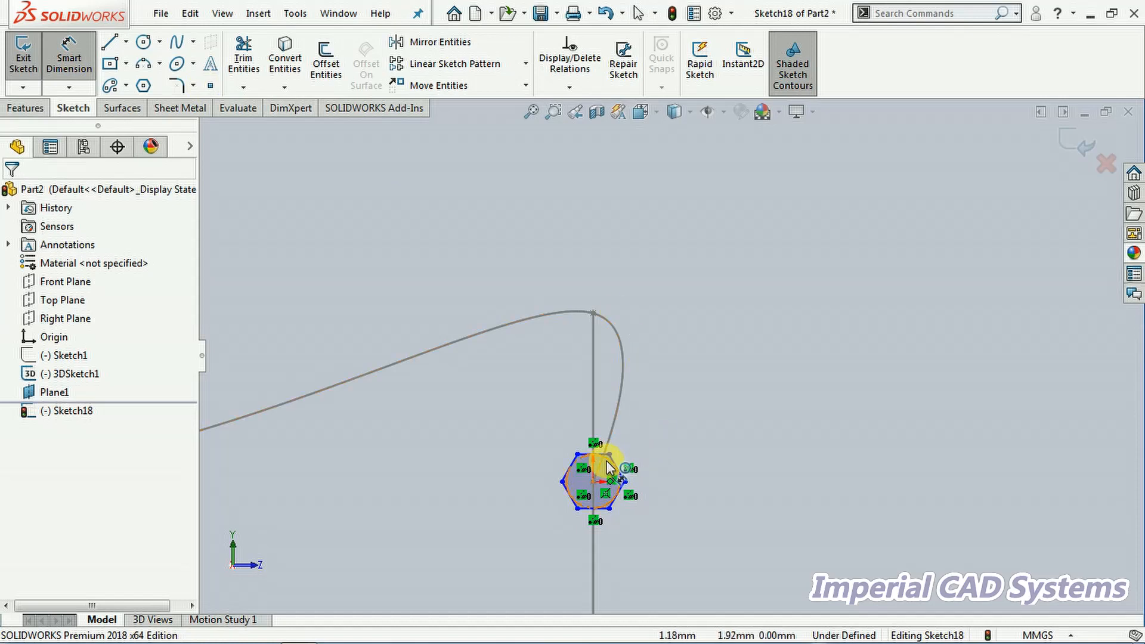
click(608, 468)
click(805, 465)
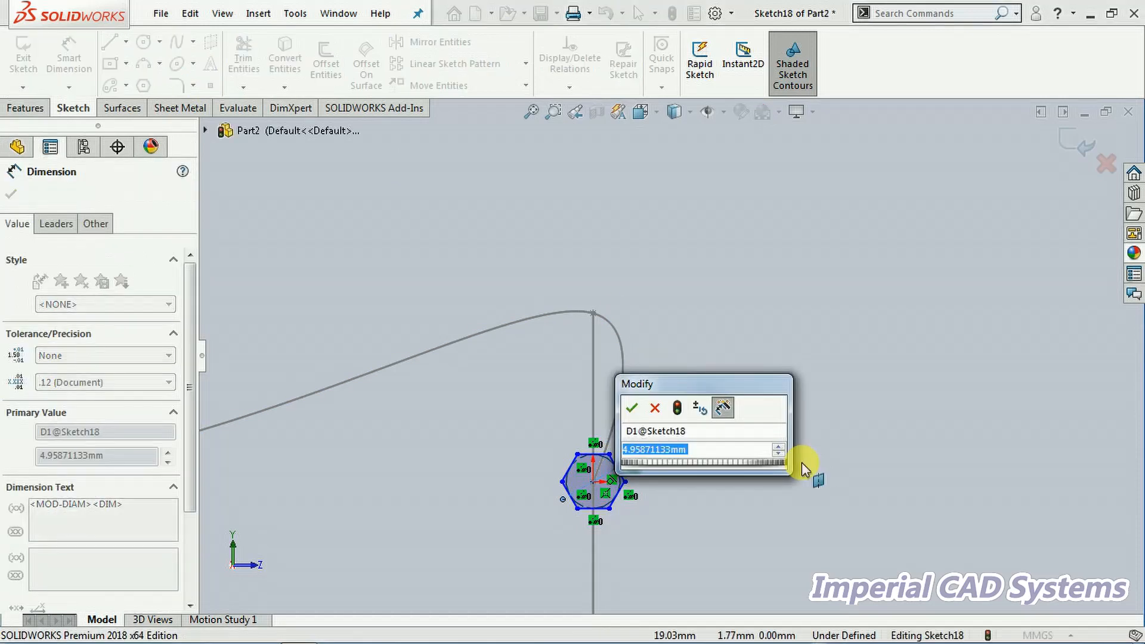
text(5)
key(Return)
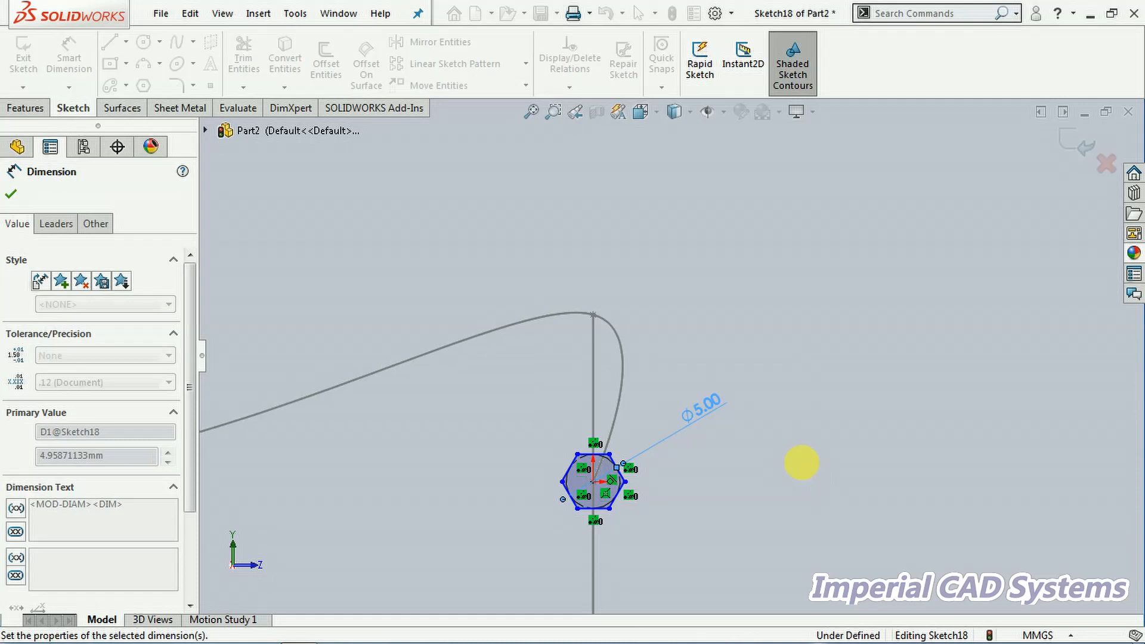
click(1077, 143)
Hide the reference plane, Plane1, leaving the hexagon sketch and the 3D sketch shown.
scroll(756, 387, up, 11)
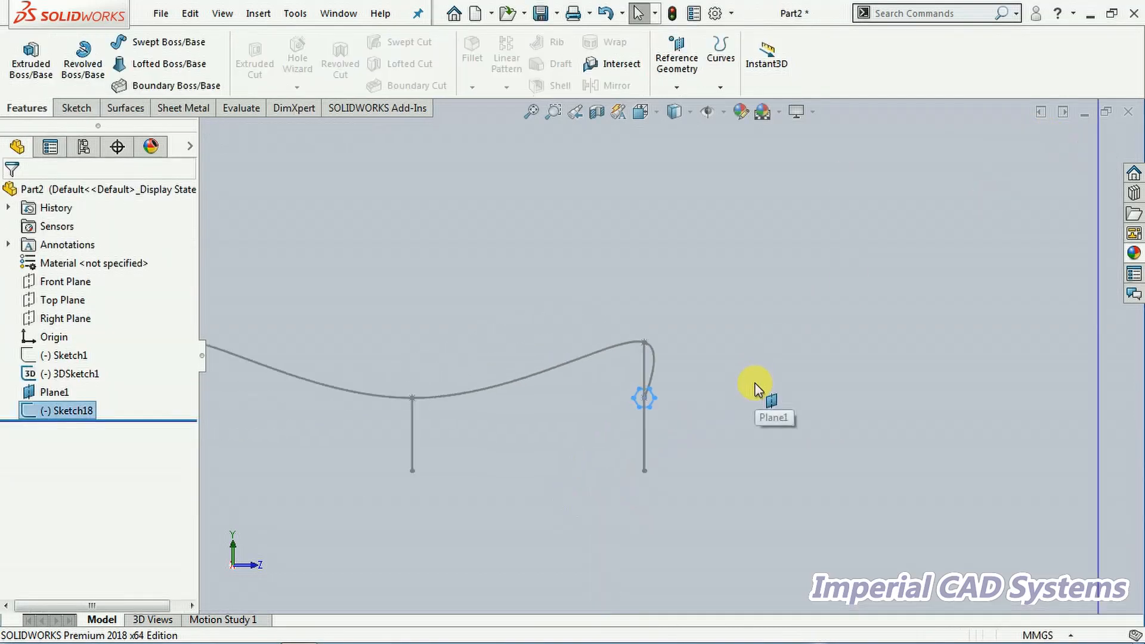
middle_drag(745, 391, 808, 455)
scroll(756, 310, down, 3)
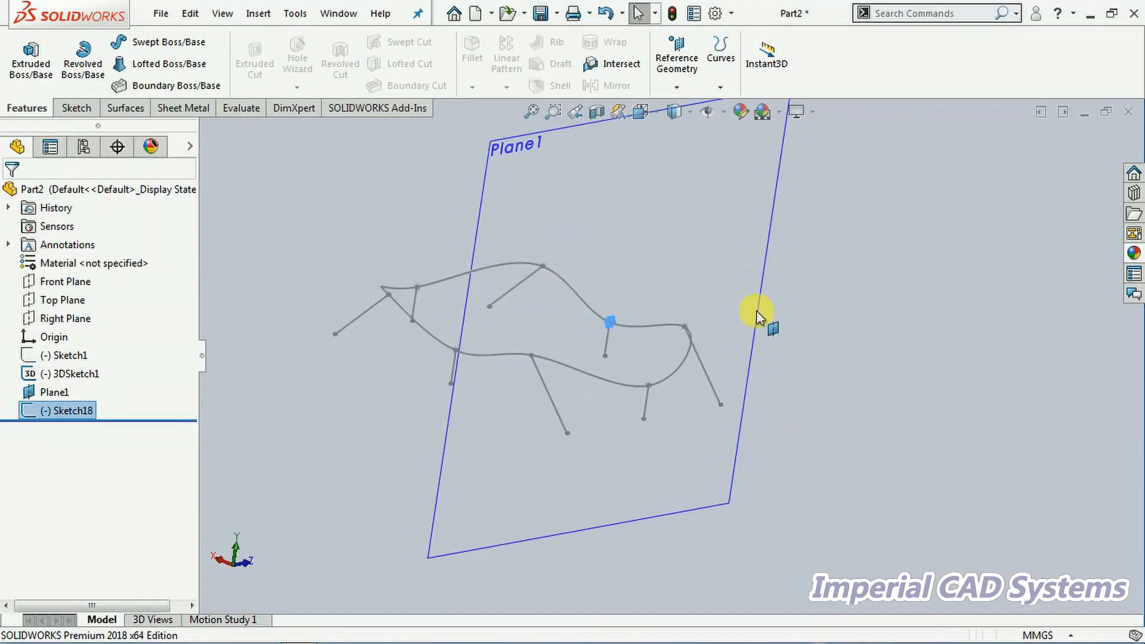
click(771, 237)
right_click(767, 230)
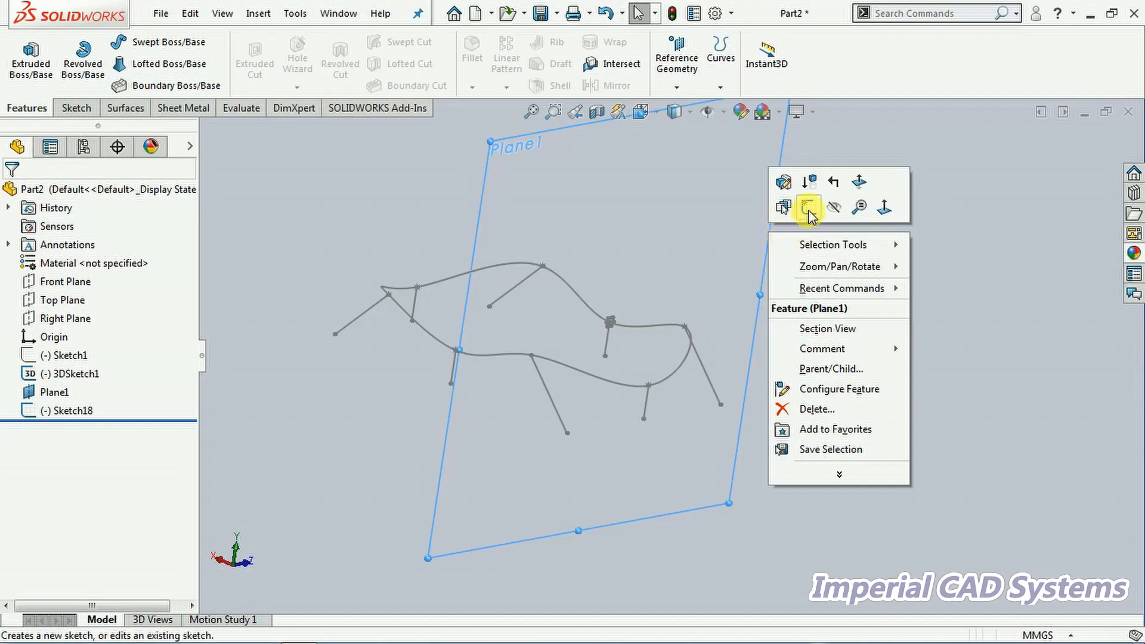
click(834, 208)
middle_drag(721, 273, 501, 388)
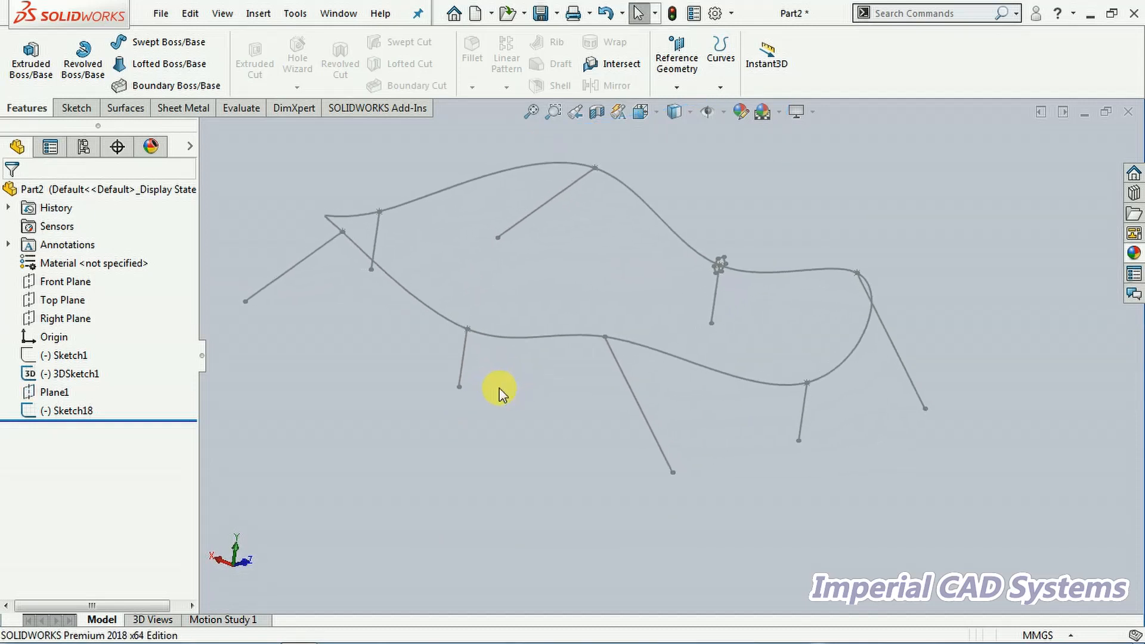
Create a Swept Boss/Base with the hexagon sketch as profile and the closed spline as path.
click(160, 43)
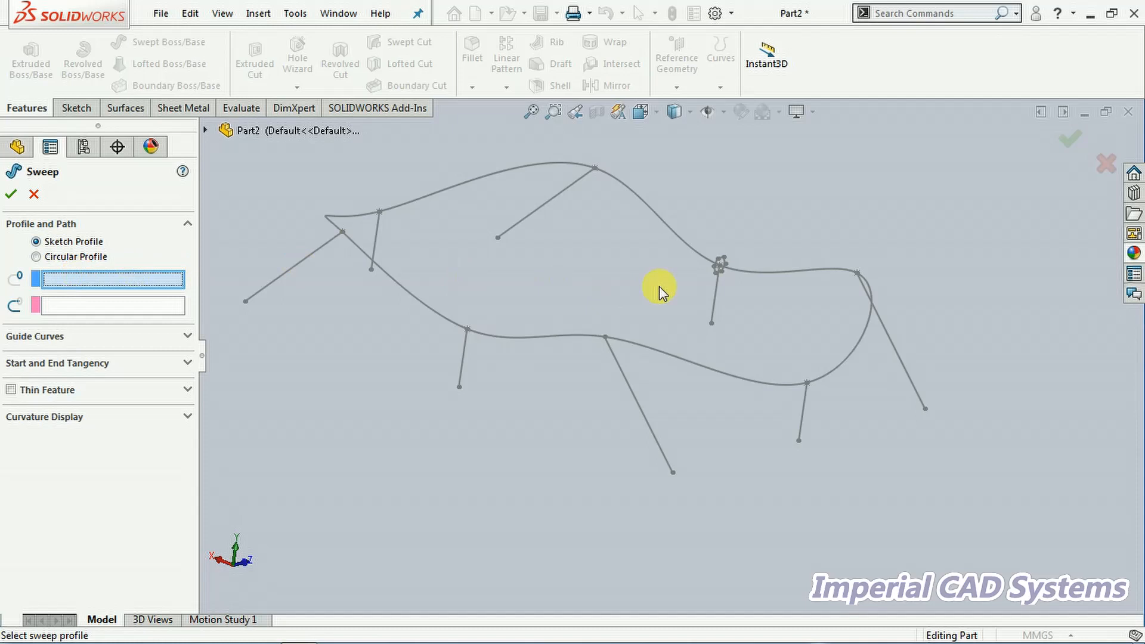
scroll(745, 305, down, 3)
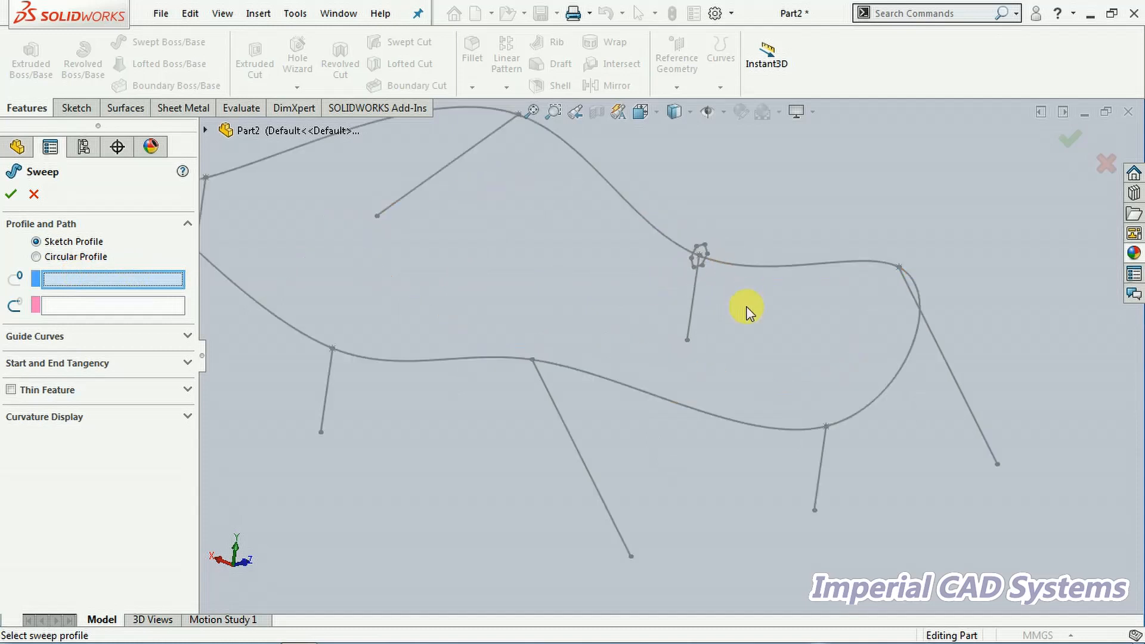
click(706, 248)
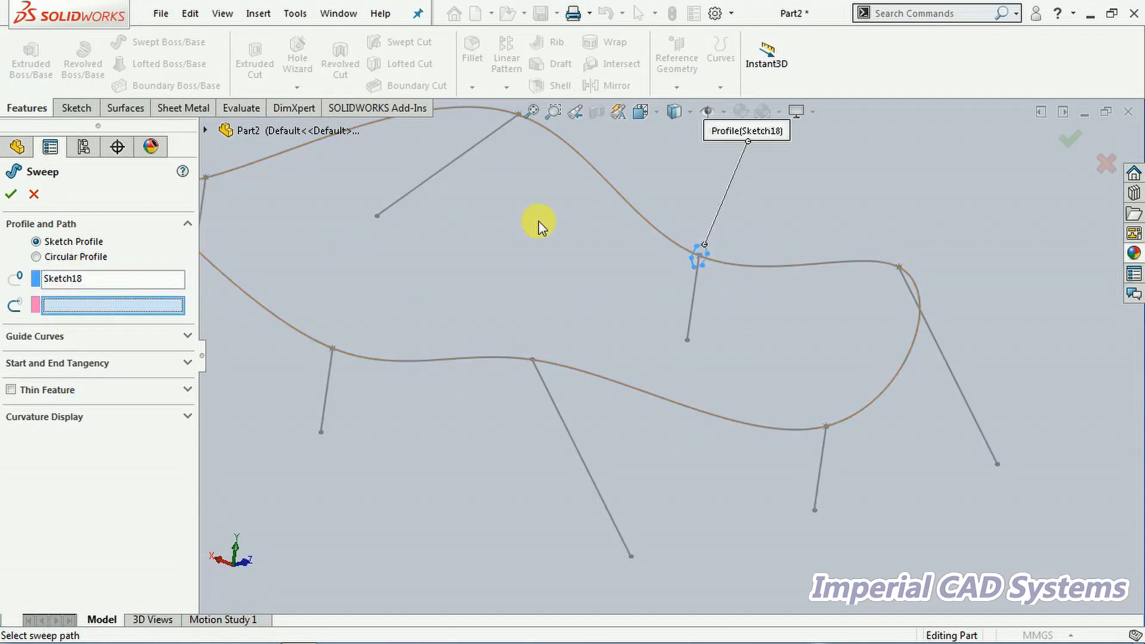
click(612, 188)
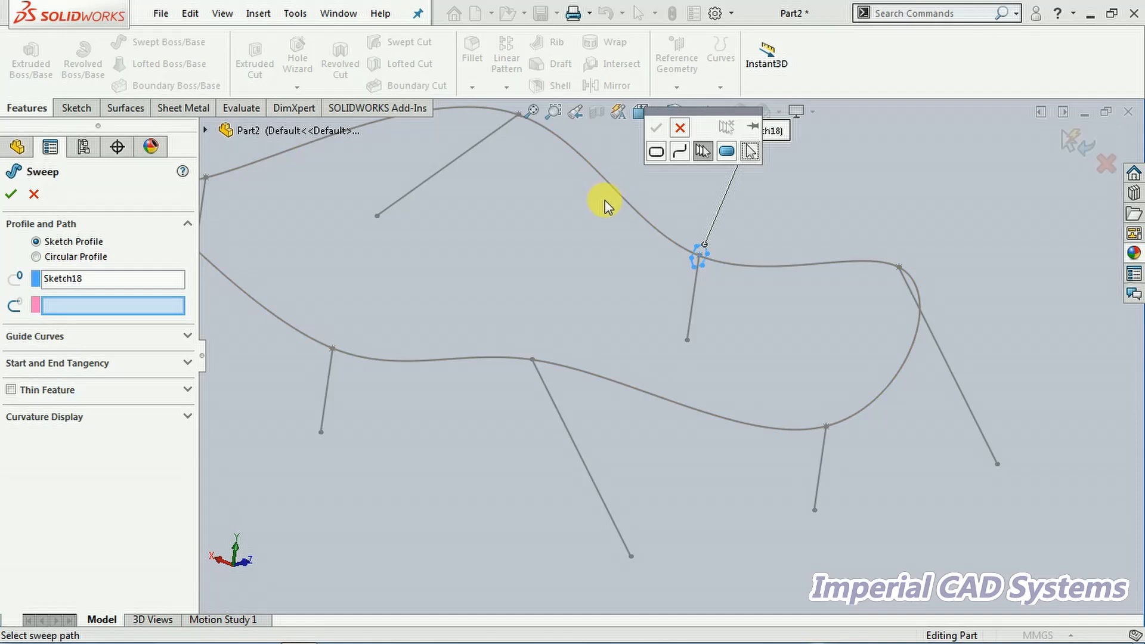
click(628, 203)
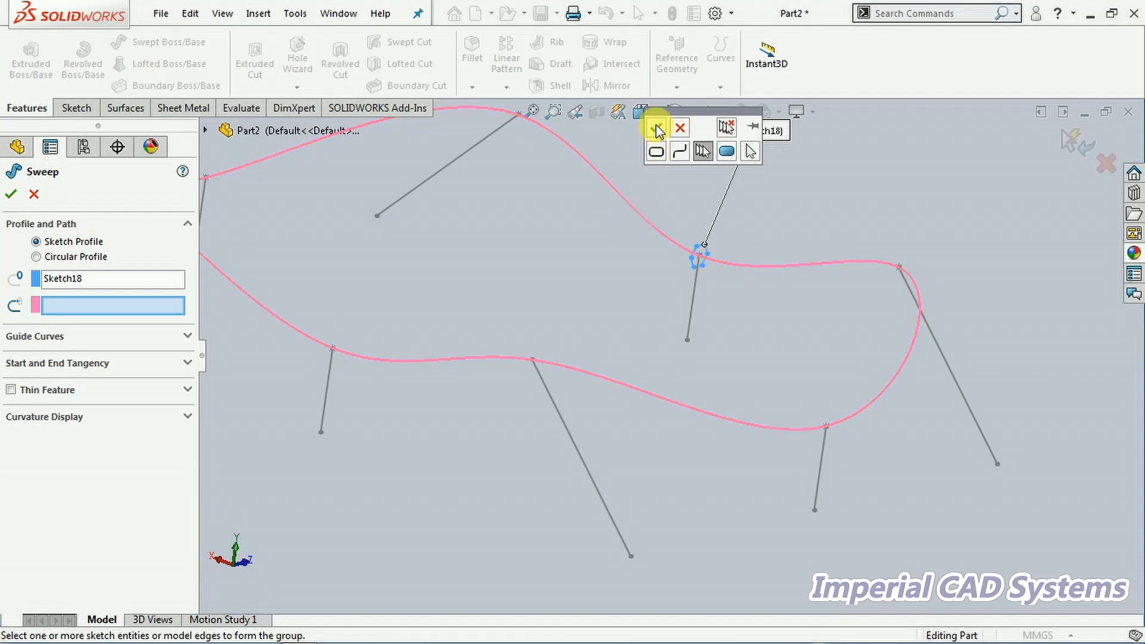
click(656, 127)
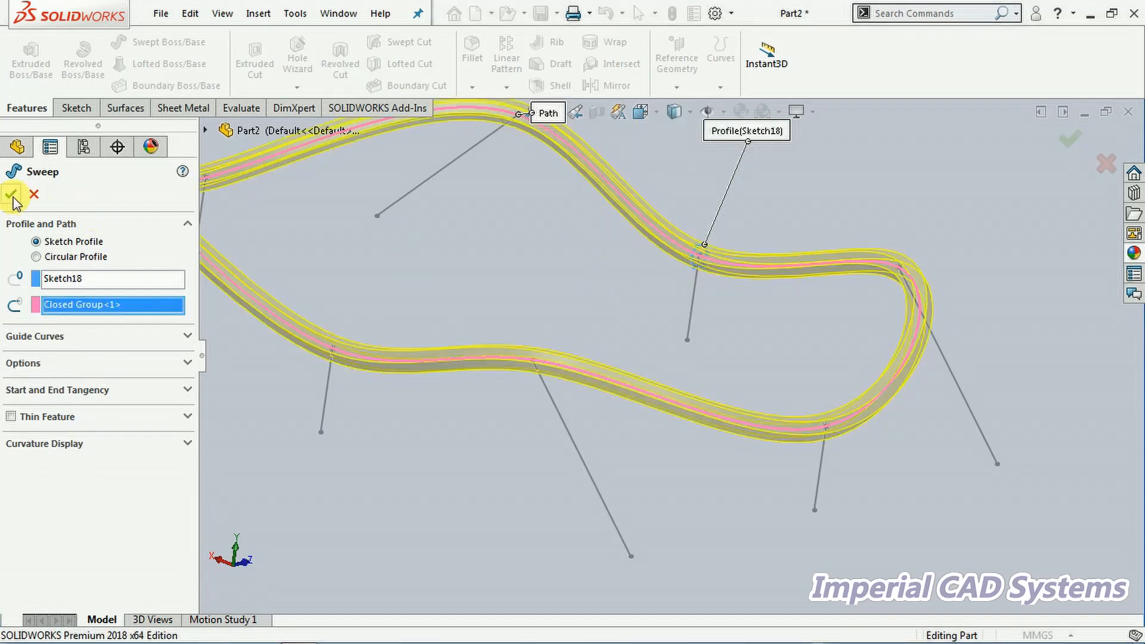
Examine the hexagonal sweep up close and as a whole from several angles.
middle_drag(511, 417, 556, 488)
scroll(557, 442, down, 5)
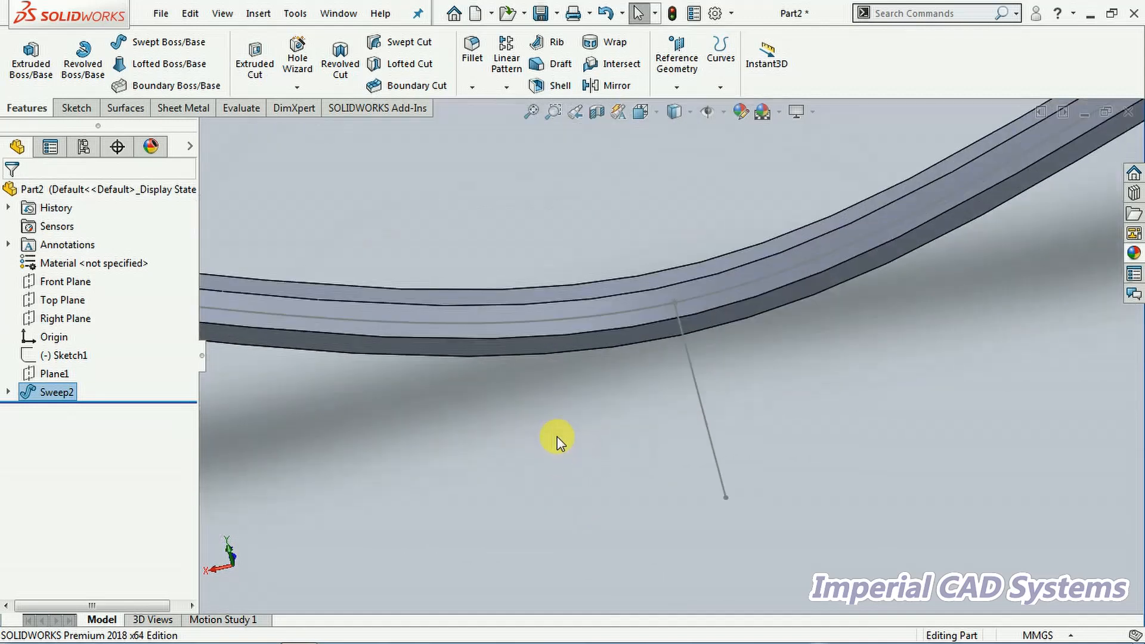
scroll(556, 439, up, 6)
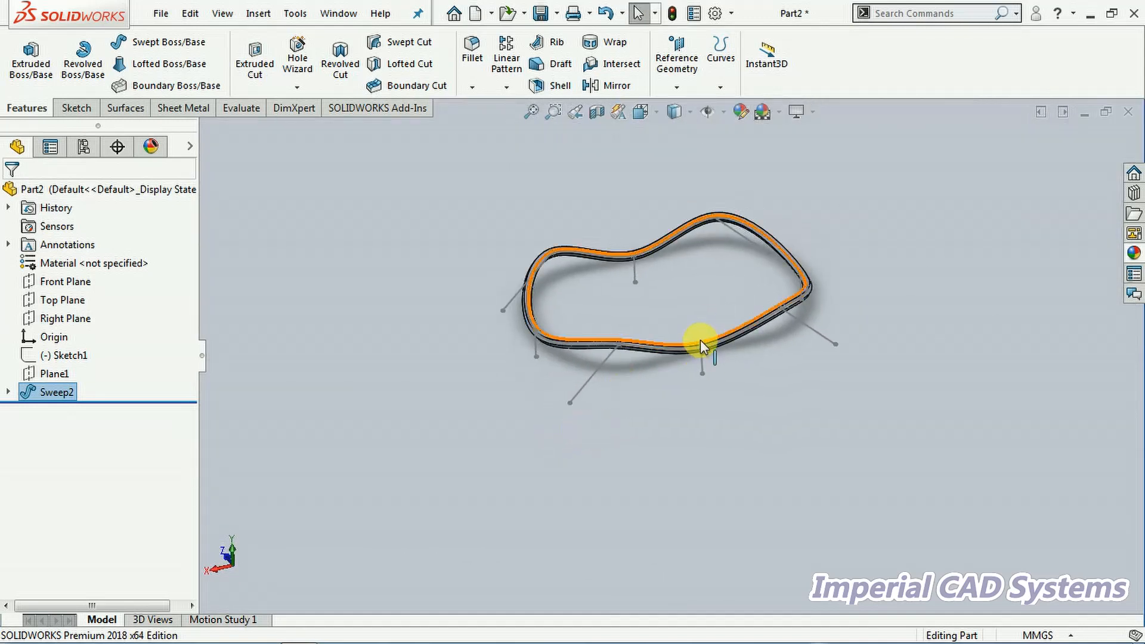
scroll(696, 341, down, 4)
scroll(685, 313, up, 8)
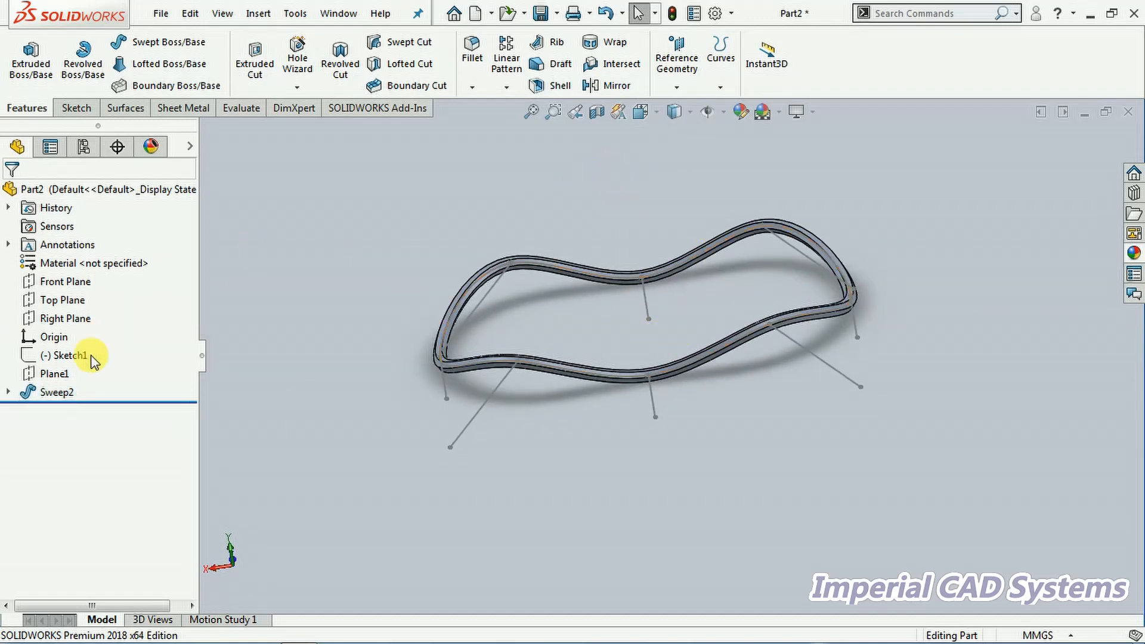
middle_drag(486, 430, 386, 338)
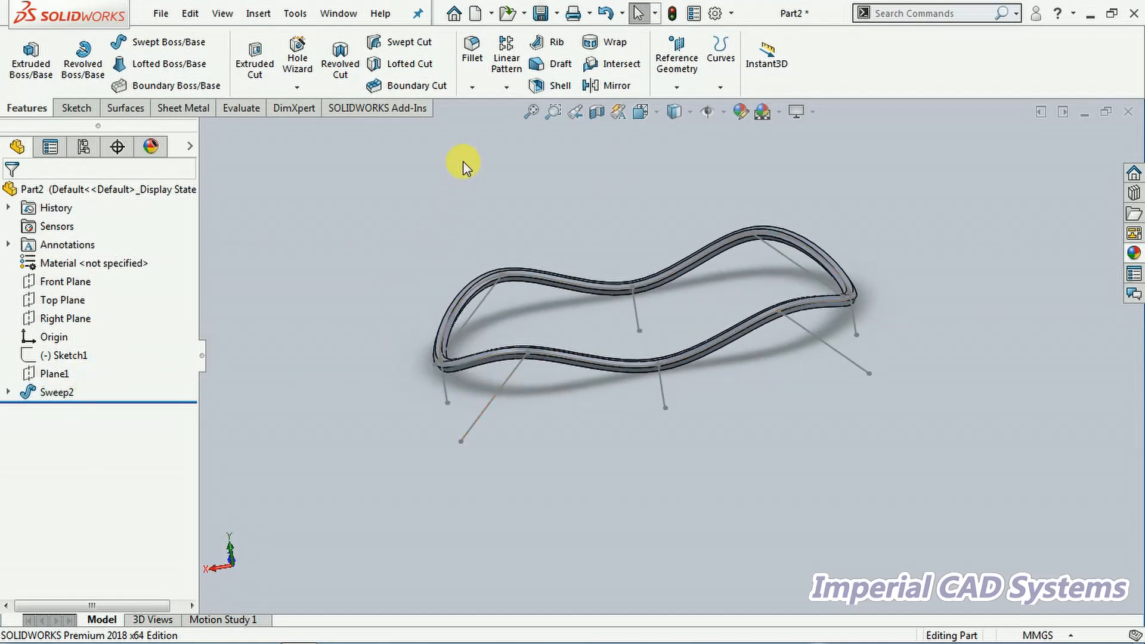
middle_drag(609, 370, 651, 335)
scroll(651, 362, down, 3)
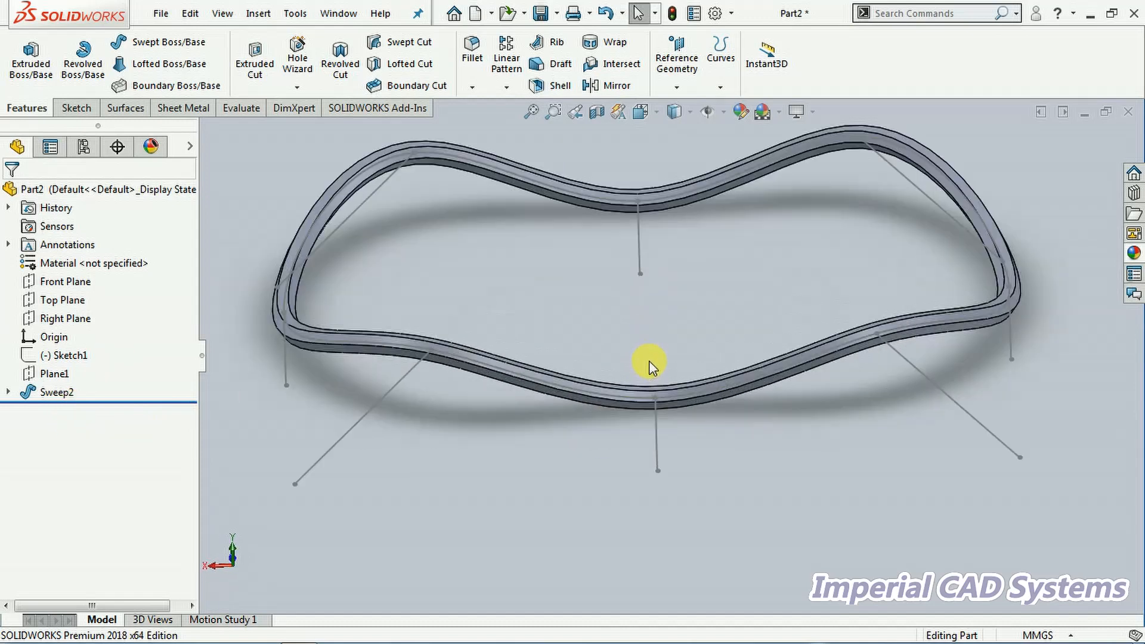
middle_drag(642, 422, 626, 375)
click(506, 88)
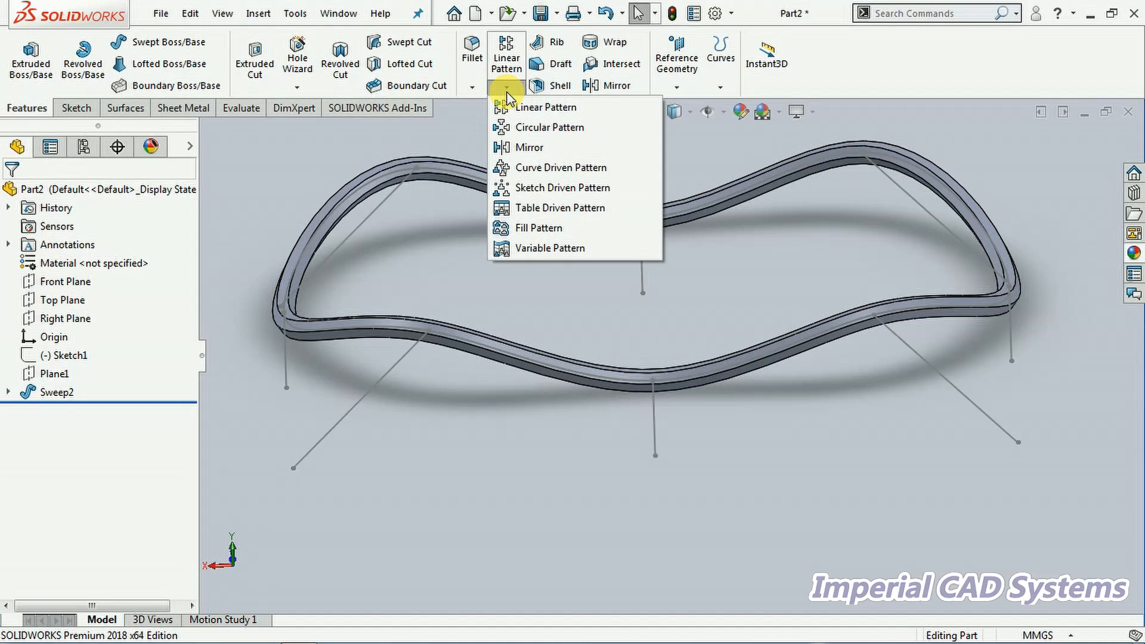
click(460, 276)
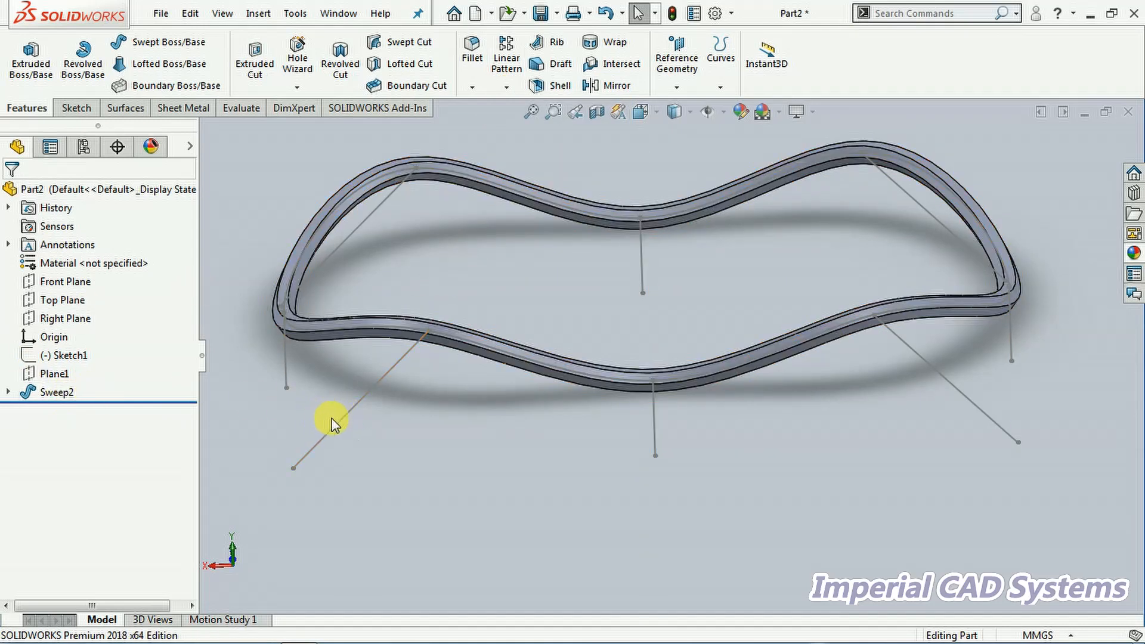
scroll(358, 431, up, 2)
middle_drag(398, 442, 393, 442)
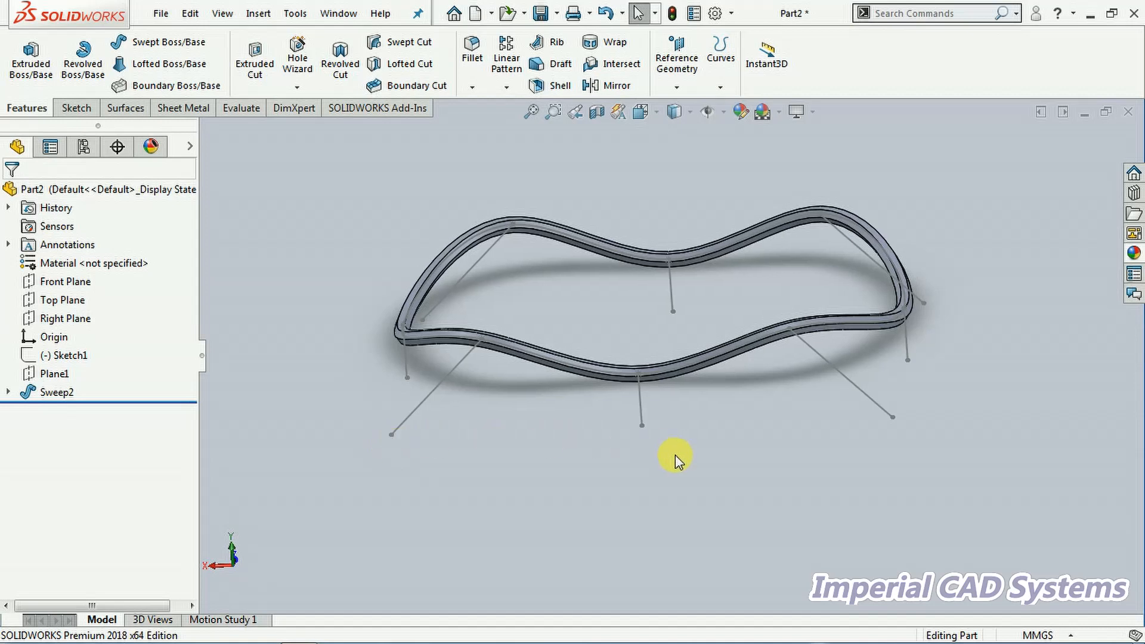
Hide the 3D path sketch under the sweep feature, leaving only the hexagonal swept body shown.
click(8, 392)
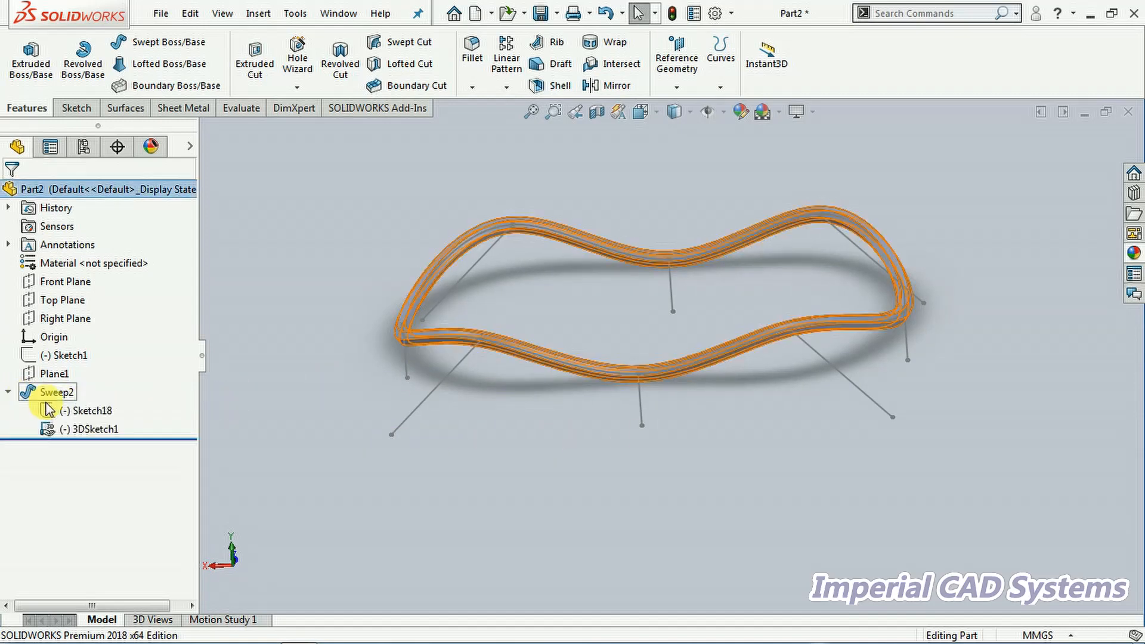
right_click(93, 409)
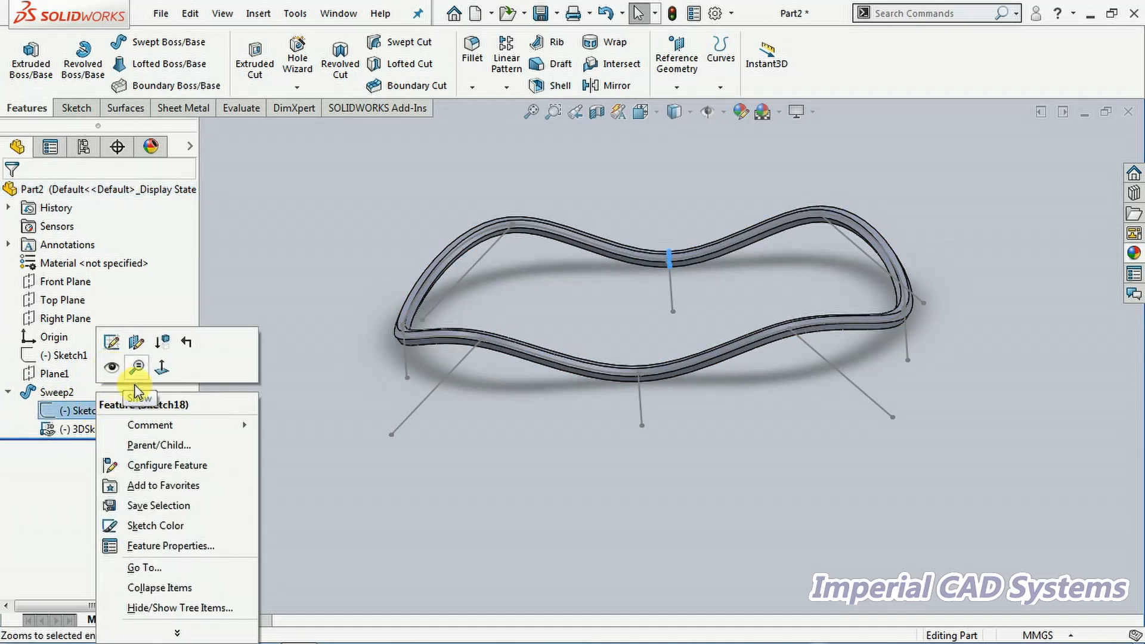
click(311, 467)
right_click(96, 429)
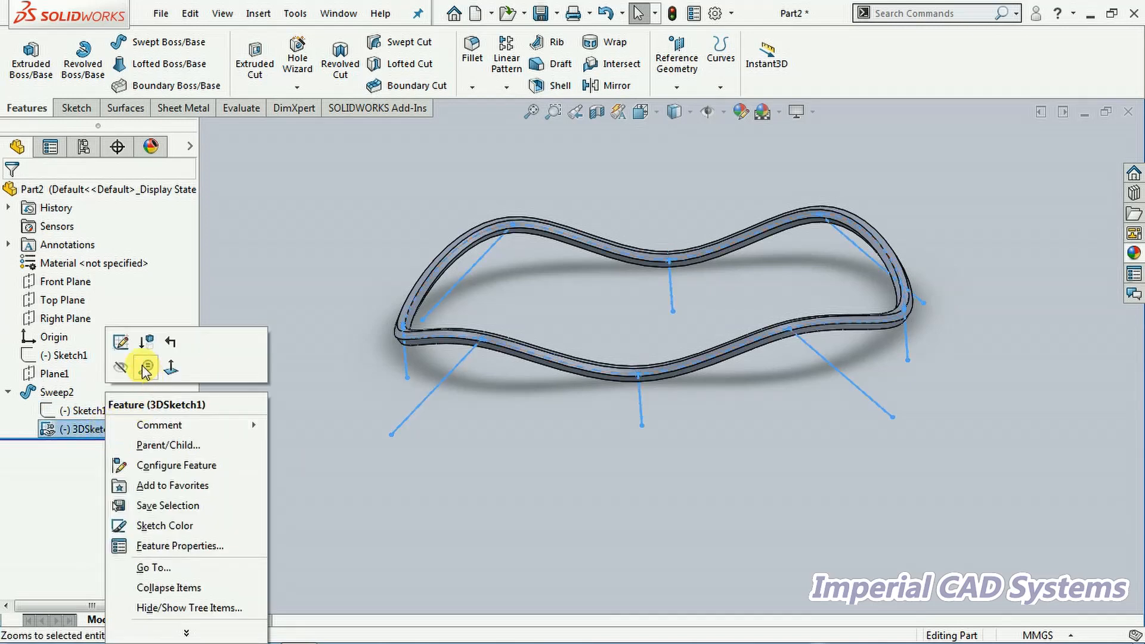
click(122, 367)
middle_drag(418, 424, 375, 453)
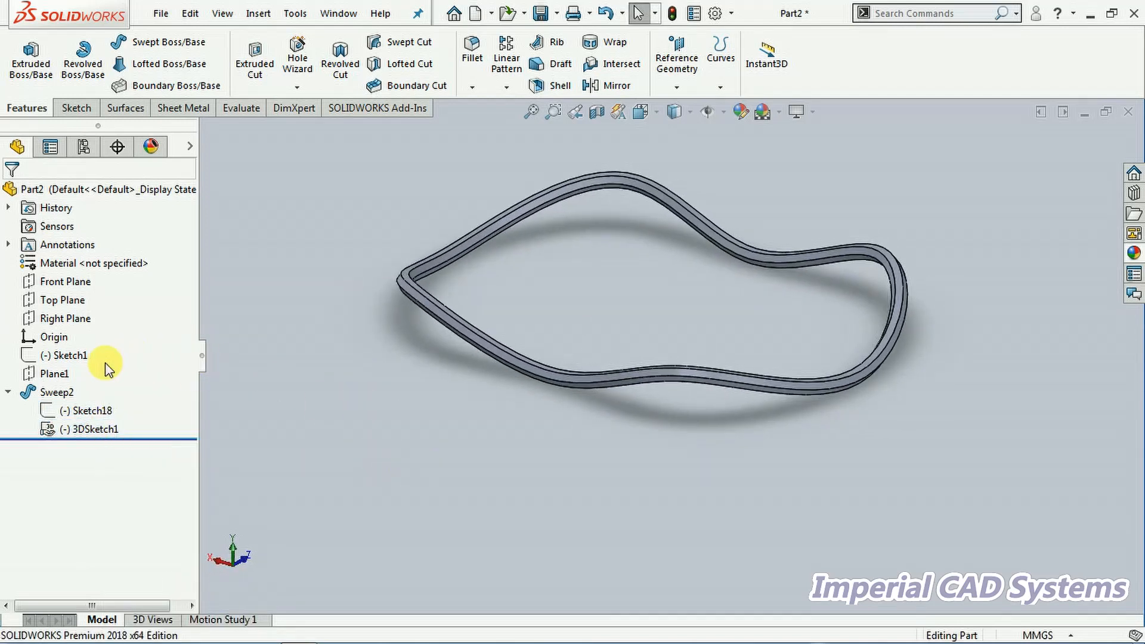
Apply a dark orange color appearance to the sweep feature.
right_click(53, 392)
click(143, 288)
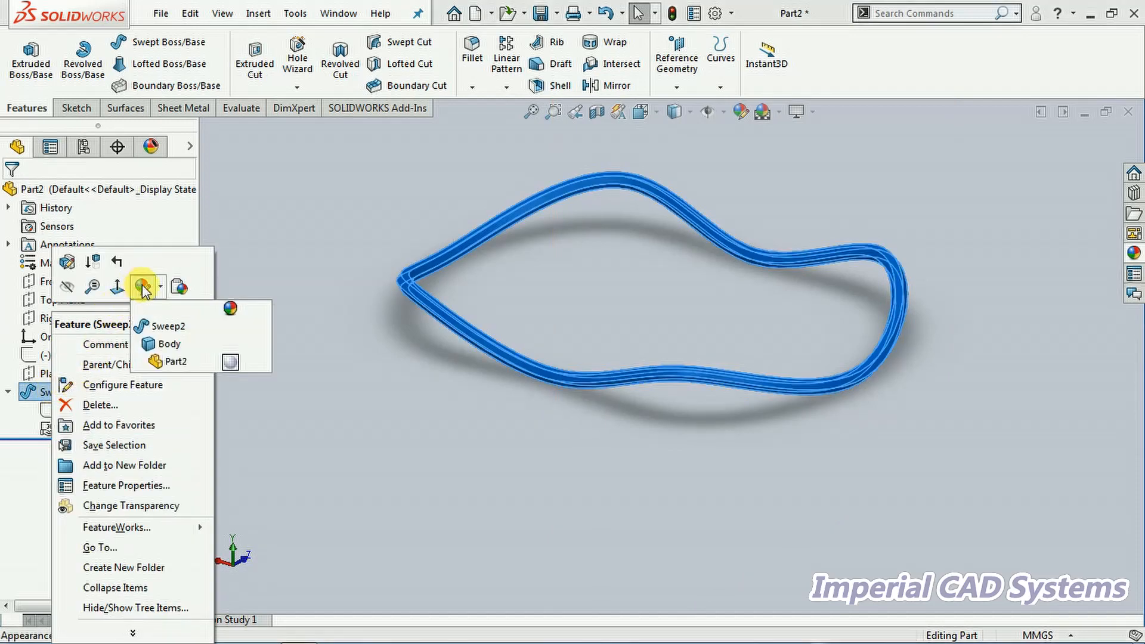
click(168, 327)
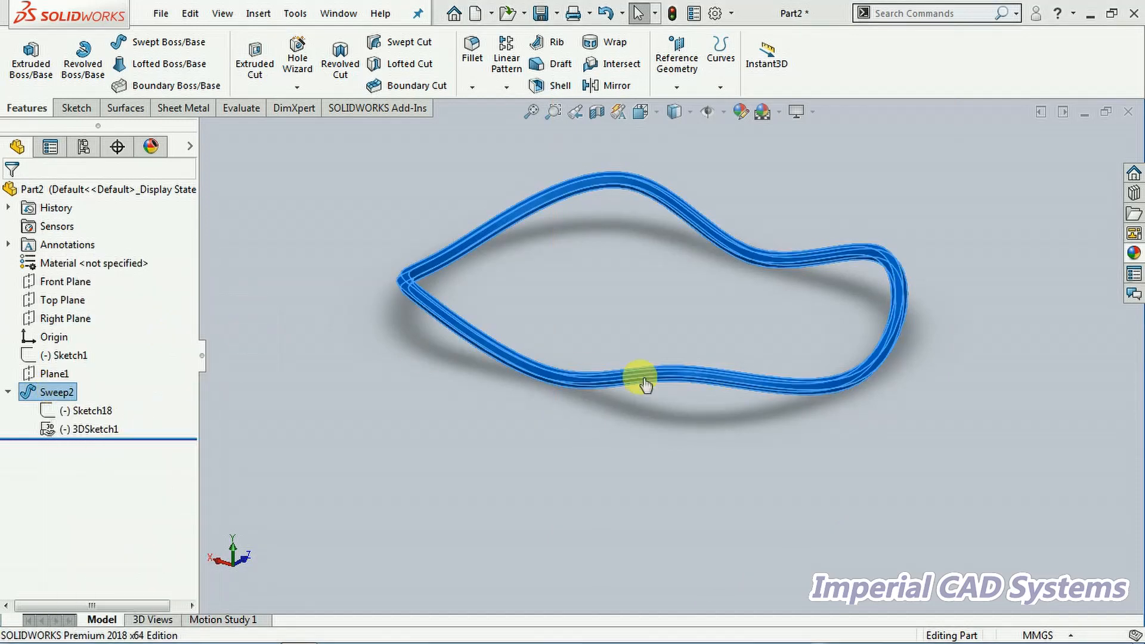
click(68, 532)
click(70, 548)
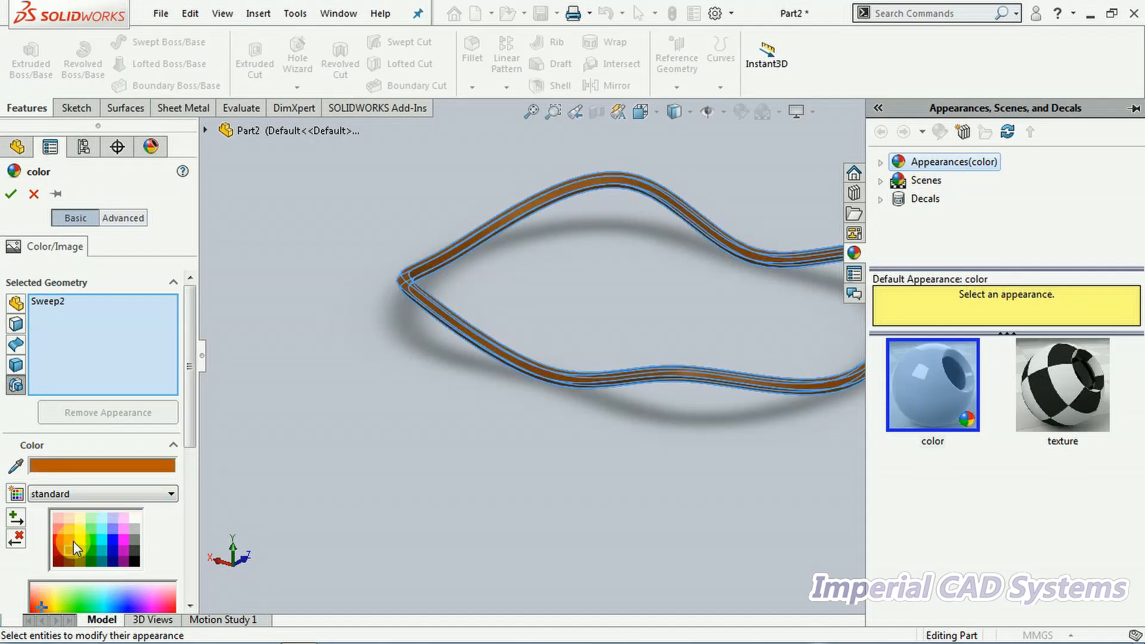
click(18, 197)
mouse_move(418, 476)
middle_down()
mouse_move(476, 444)
mouse_move(471, 422)
mouse_move(453, 481)
middle_up()
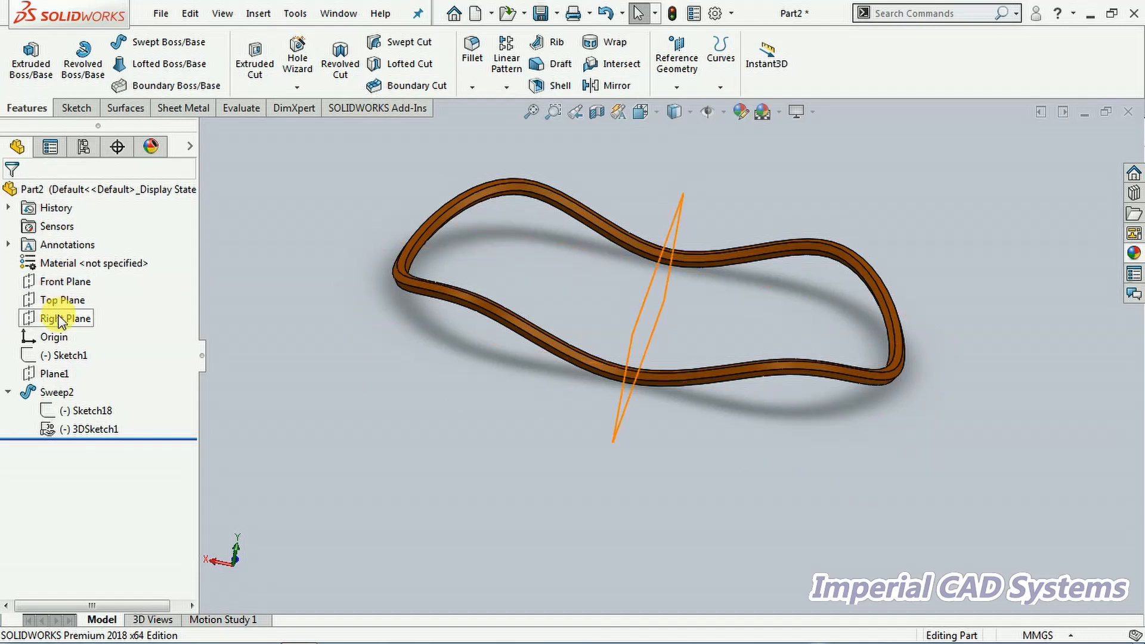
Sketch a vertical line about 57 mm long upward from the origin on the Front Plane, and exit the sketch.
click(58, 282)
middle_drag(387, 420, 477, 414)
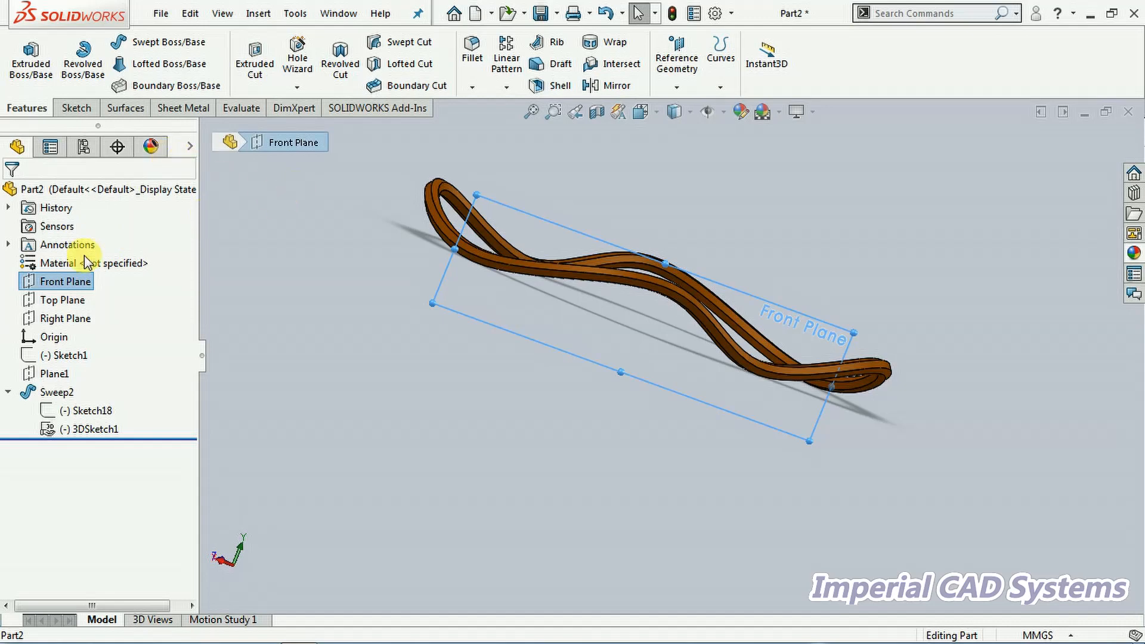
right_click(47, 285)
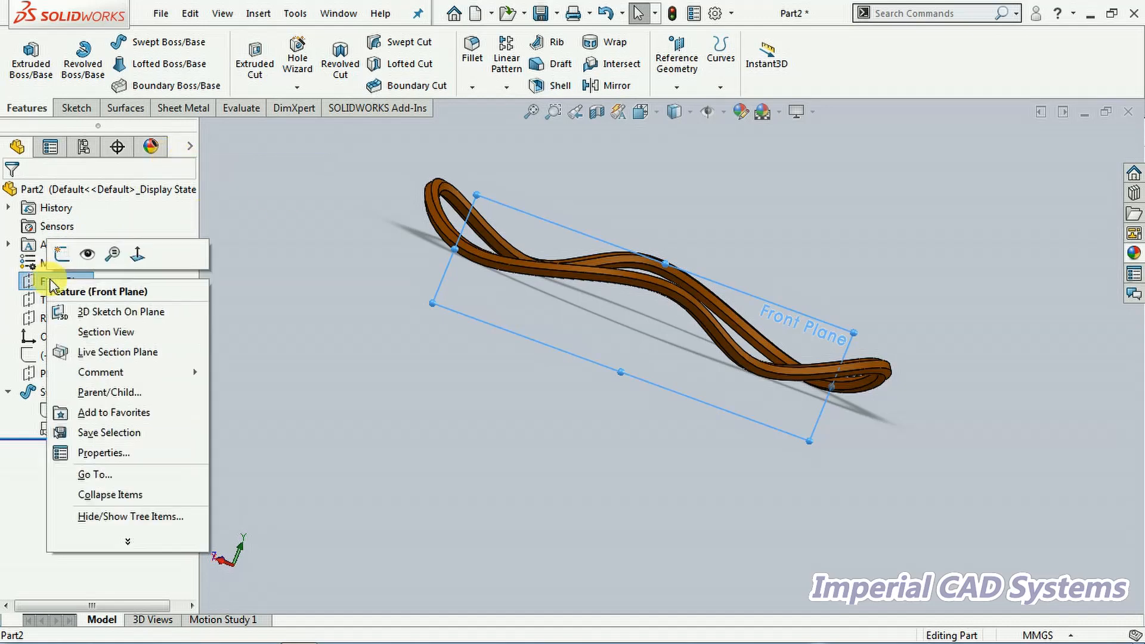
click(56, 248)
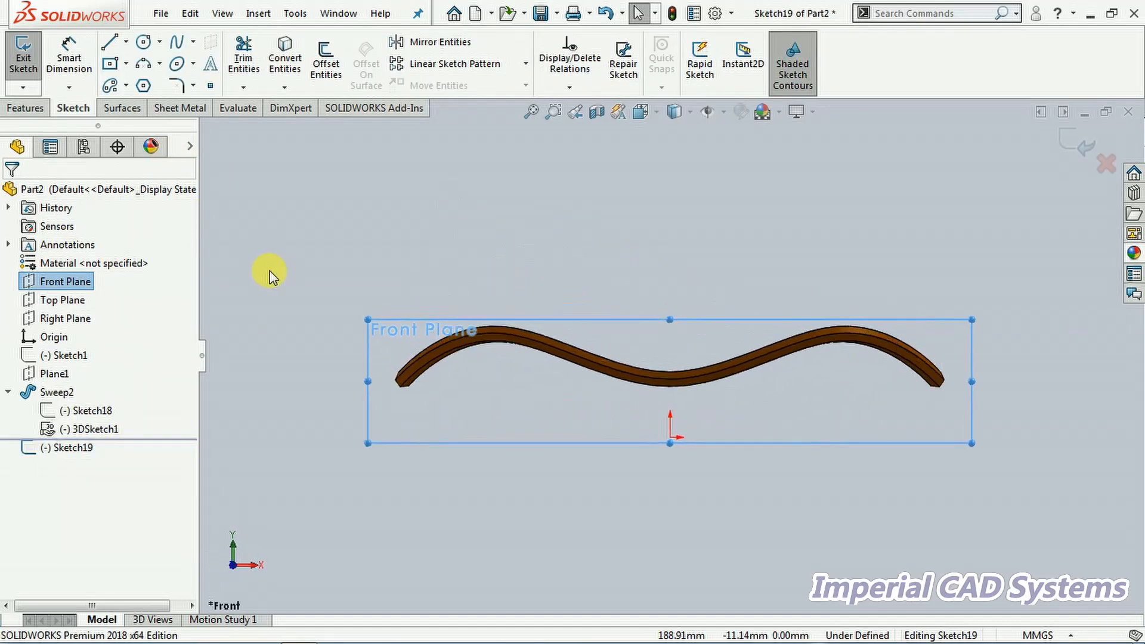
click(108, 47)
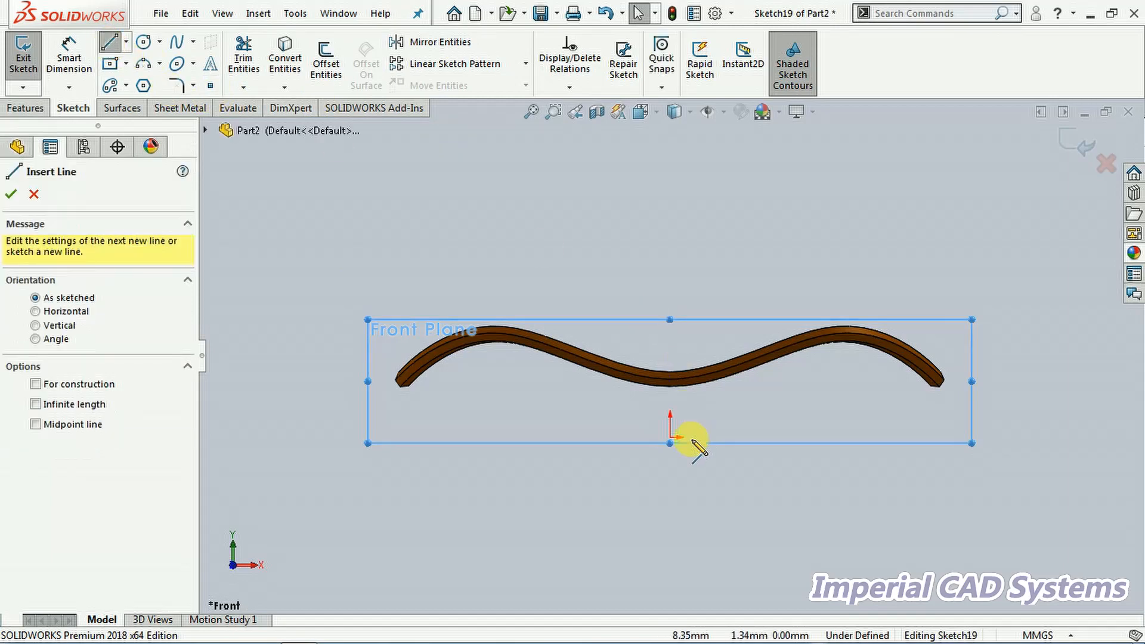
click(670, 437)
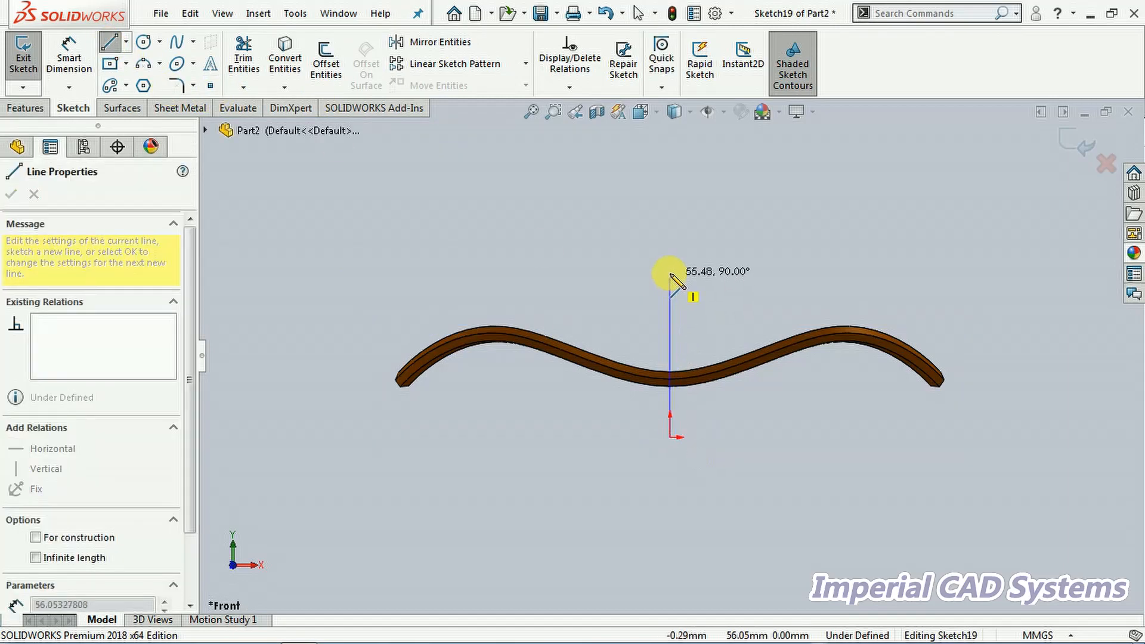
click(670, 272)
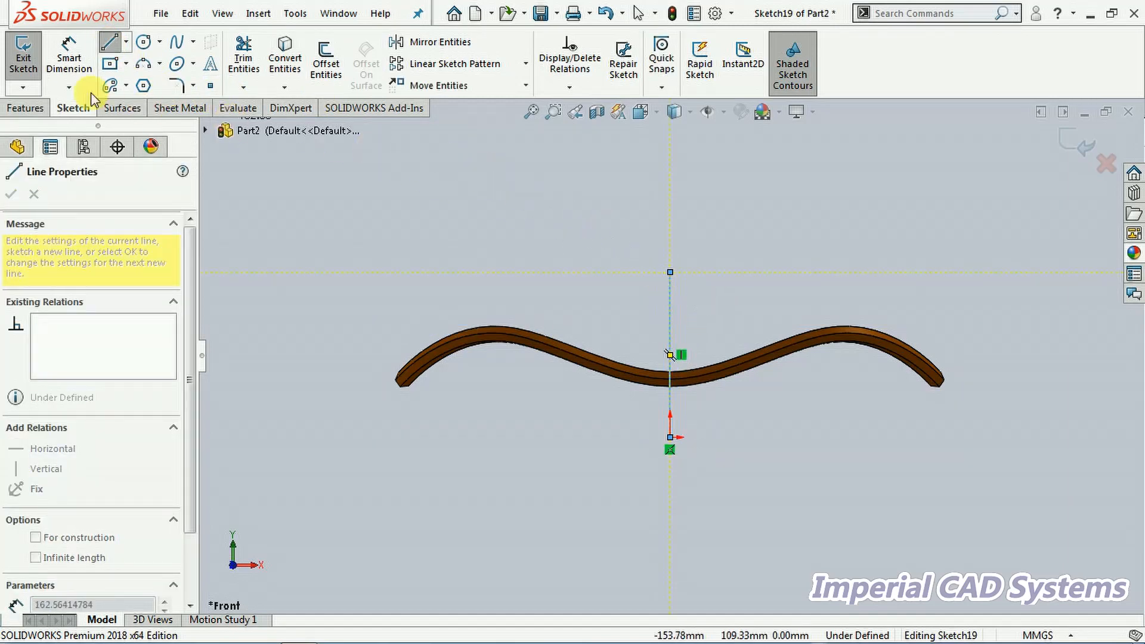
key(Escape)
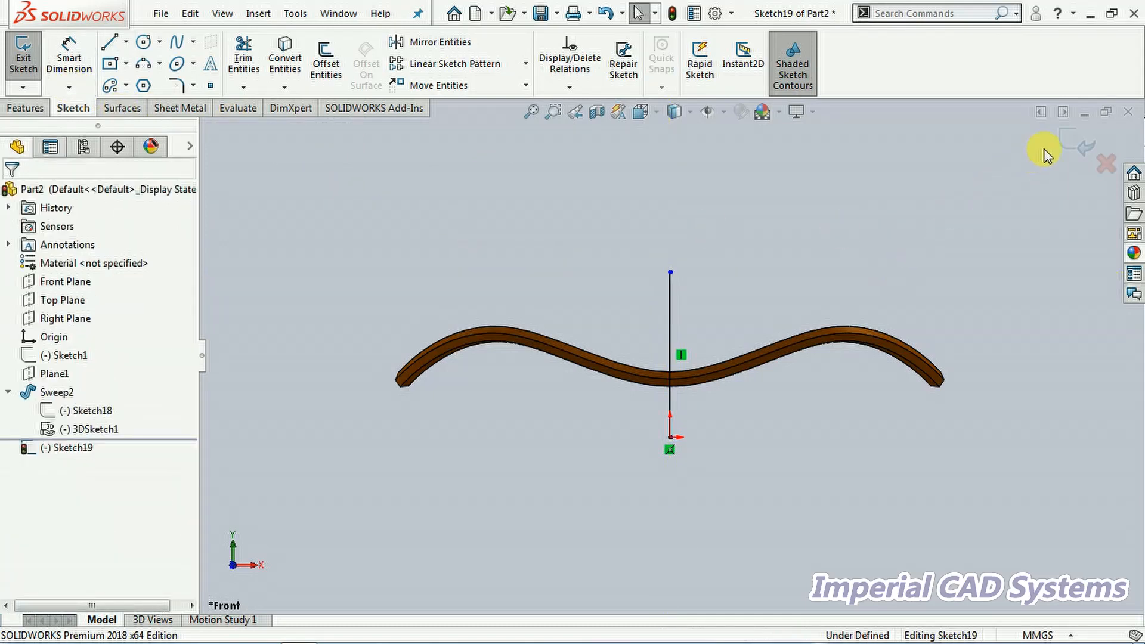
click(1068, 140)
Create a circular pattern of the sweep around the vertical sketch line with 3 equally spaced instances over 360 degrees.
mouse_move(780, 276)
middle_down()
mouse_move(686, 349)
mouse_move(676, 338)
mouse_move(662, 404)
middle_up()
scroll(749, 266, down, 2)
scroll(663, 405, down, 3)
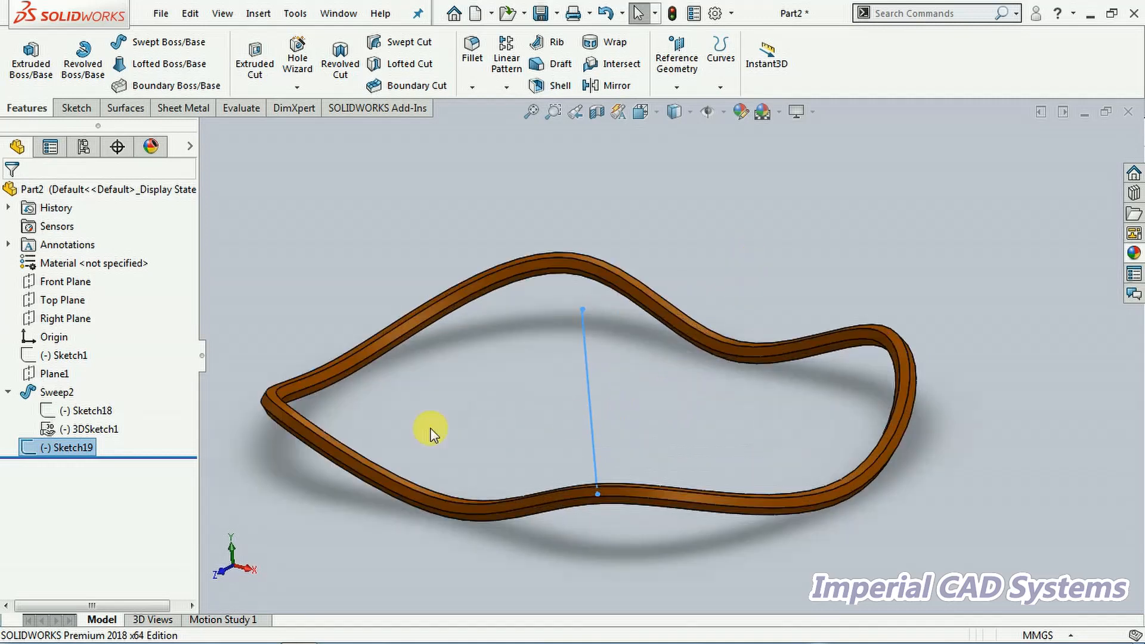
click(55, 392)
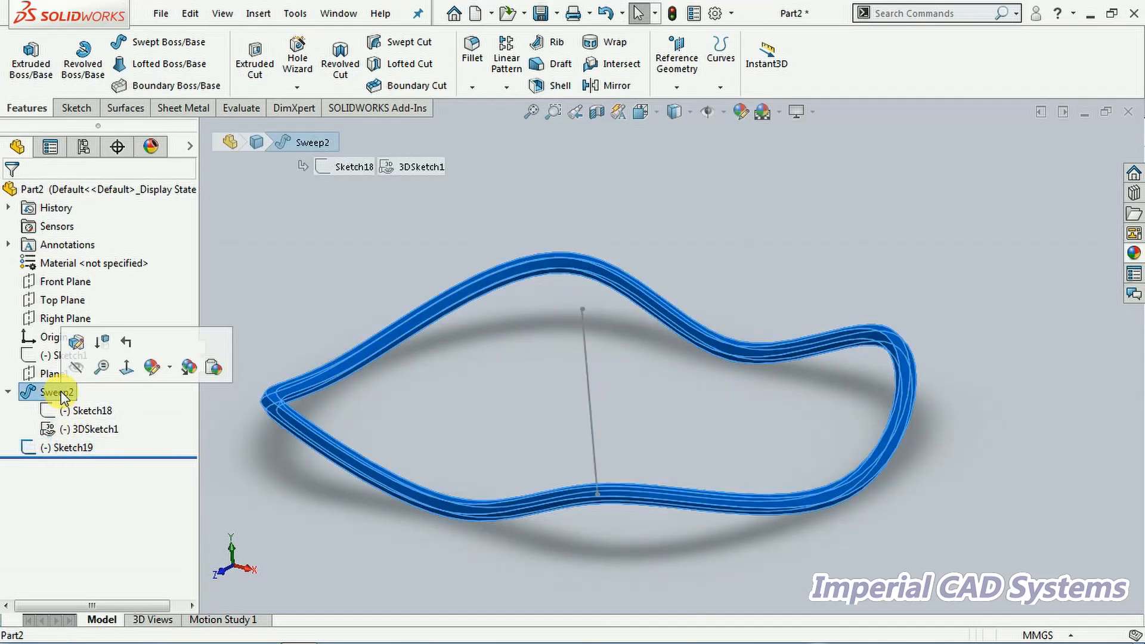
click(519, 90)
click(538, 131)
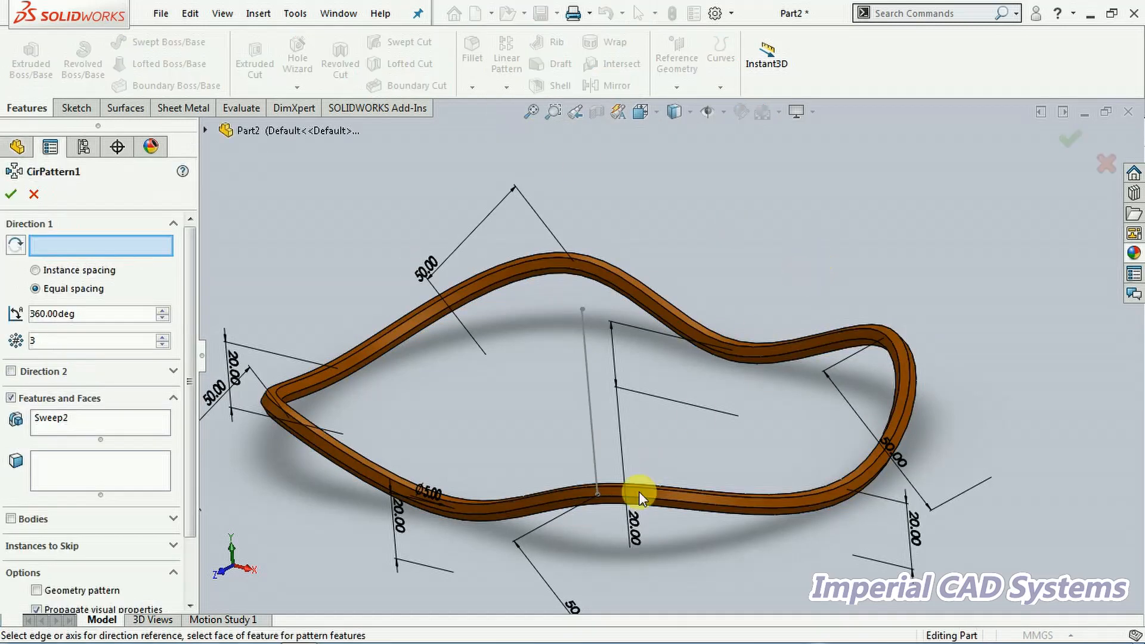
scroll(639, 492, up, 2)
middle_drag(639, 519, 683, 518)
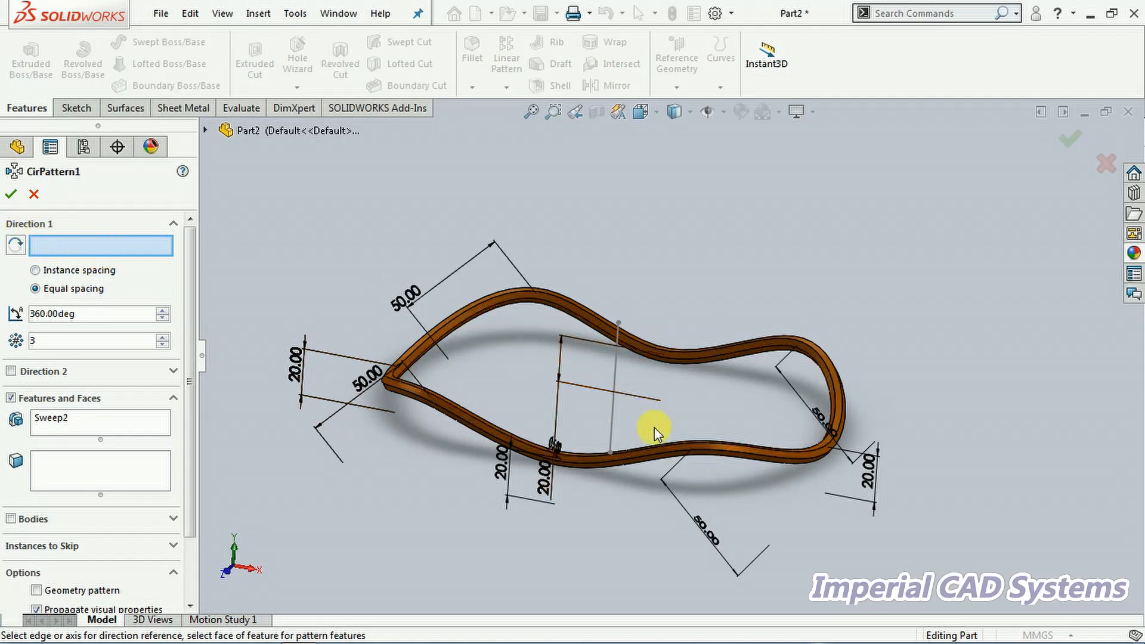
click(615, 372)
mouse_move(685, 493)
middle_down()
mouse_move(583, 527)
mouse_move(629, 459)
middle_up()
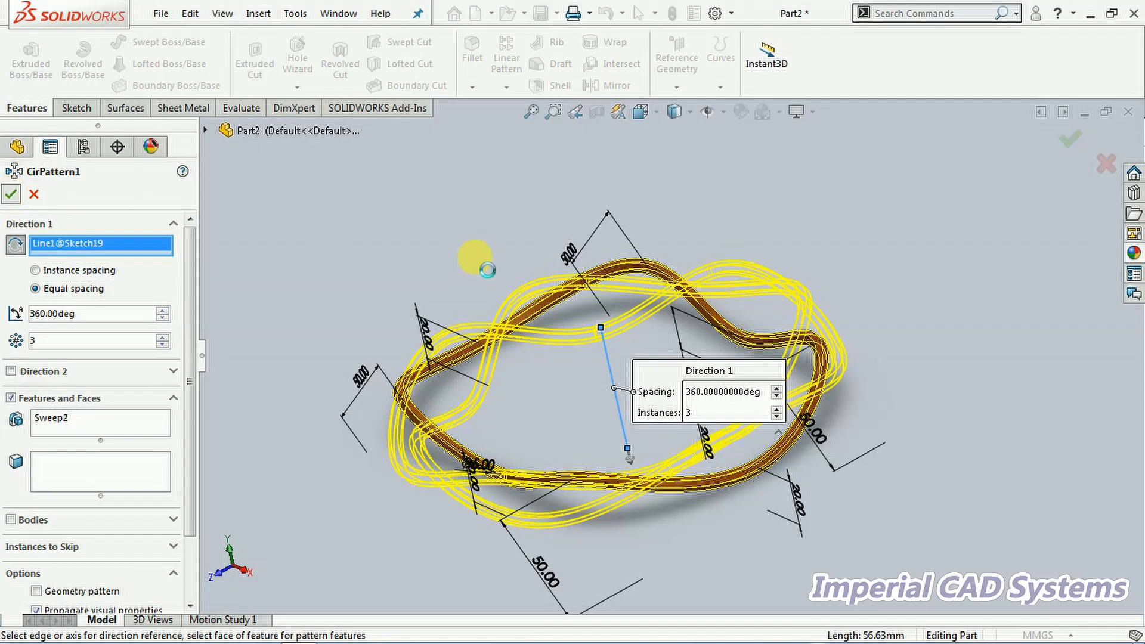
middle_drag(481, 306, 545, 334)
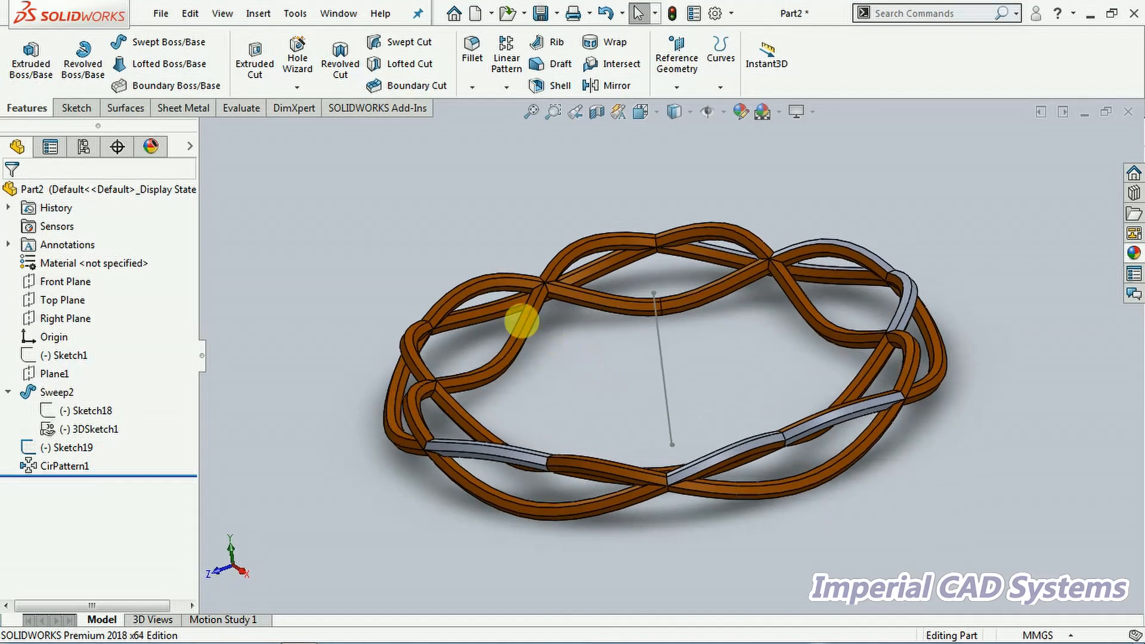
Edit the circular pattern of the sweep and set its number of instances to 6.
click(69, 466)
click(87, 417)
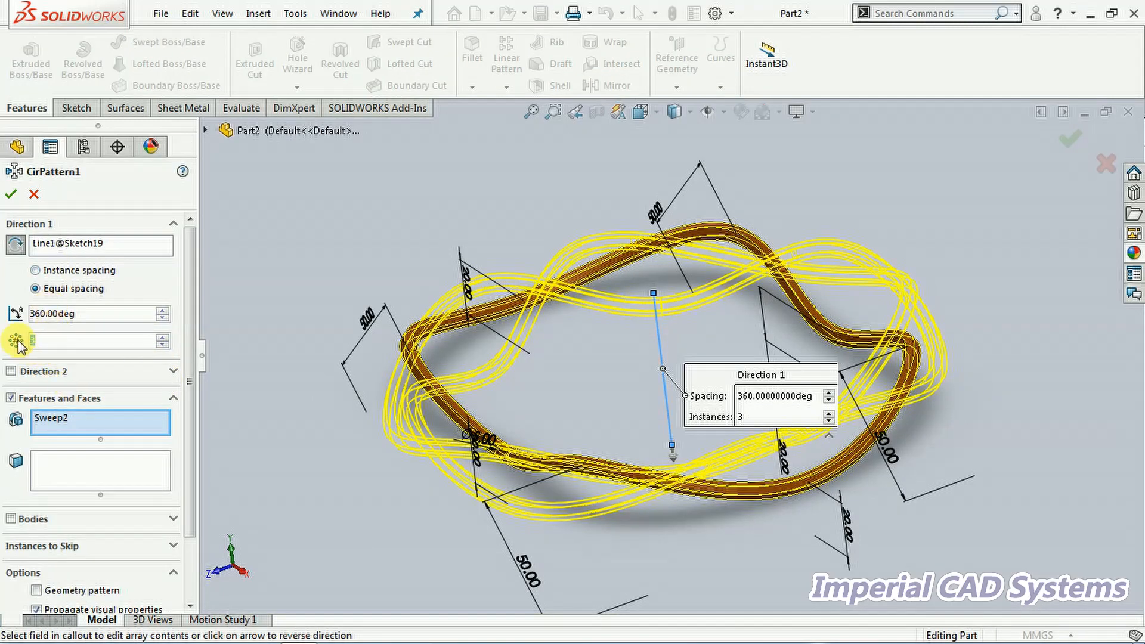
text(6)
click(11, 195)
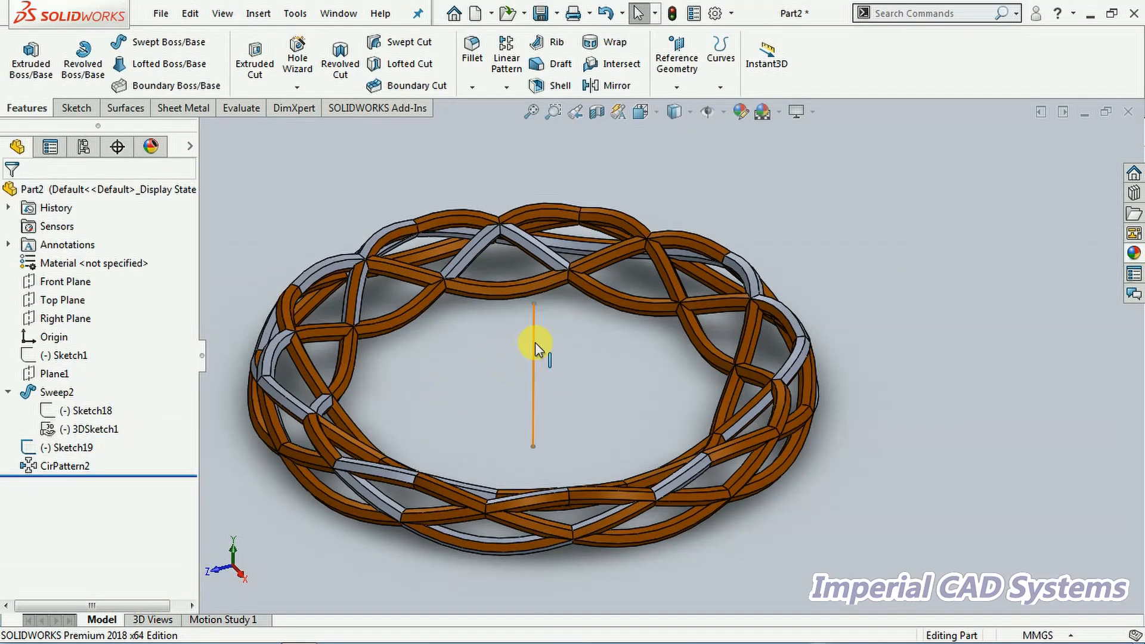
Hide the vertical axis line sketch at the center of the patterned ring.
right_click(538, 345)
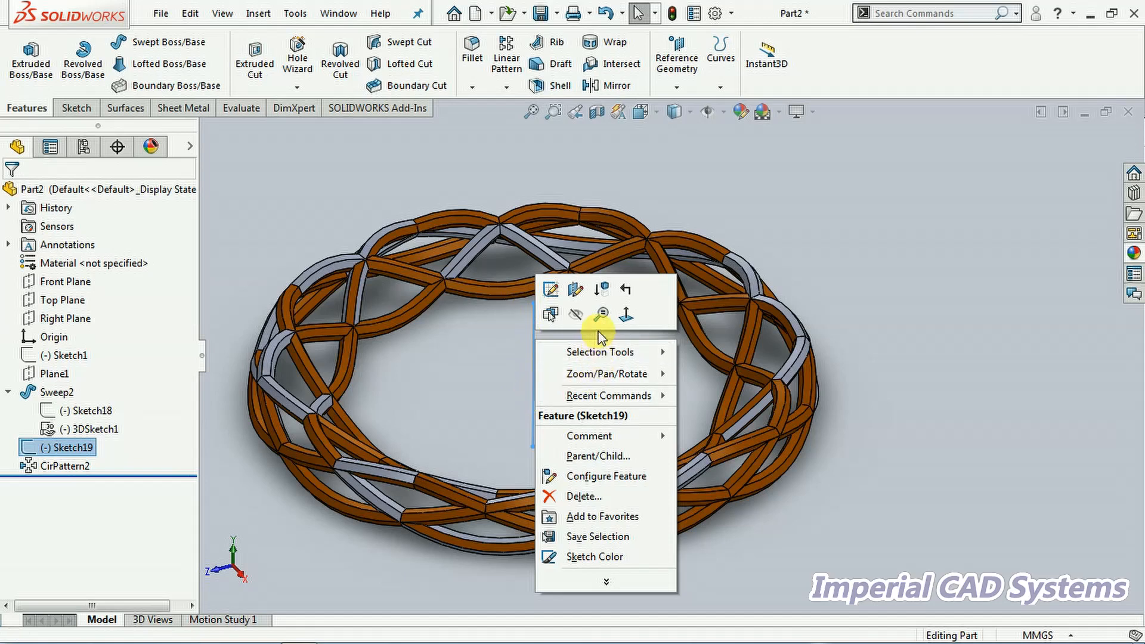
click(575, 316)
mouse_move(555, 396)
middle_down()
mouse_move(524, 358)
mouse_move(537, 358)
mouse_move(529, 327)
mouse_move(484, 362)
middle_up()
middle_drag(531, 293, 588, 382)
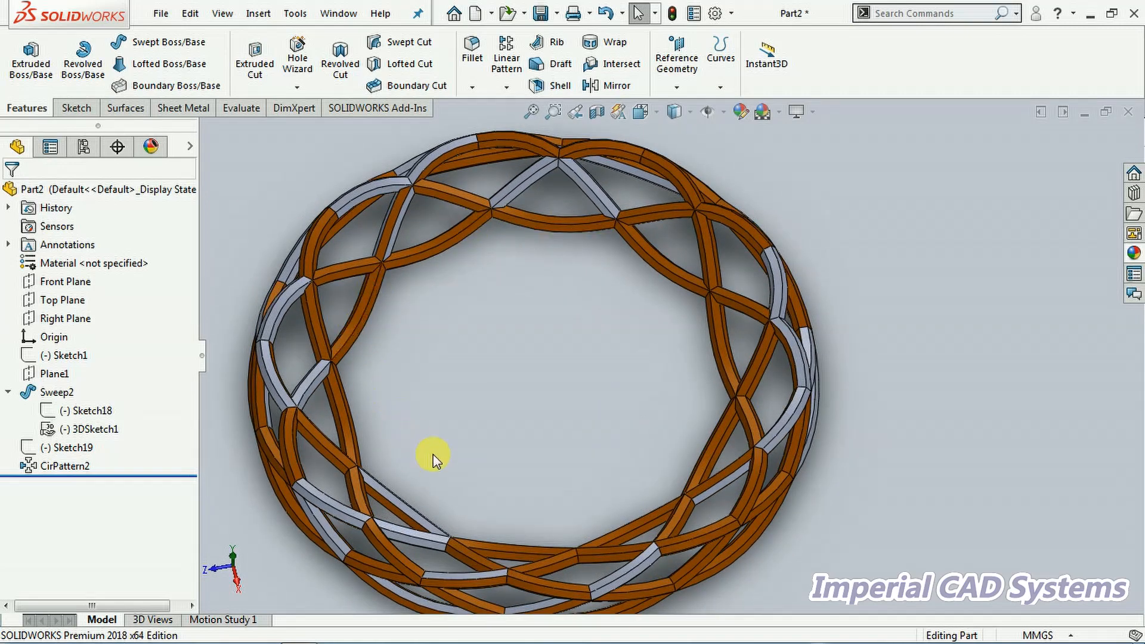
middle_drag(493, 409, 493, 299)
middle_drag(487, 445, 810, 223)
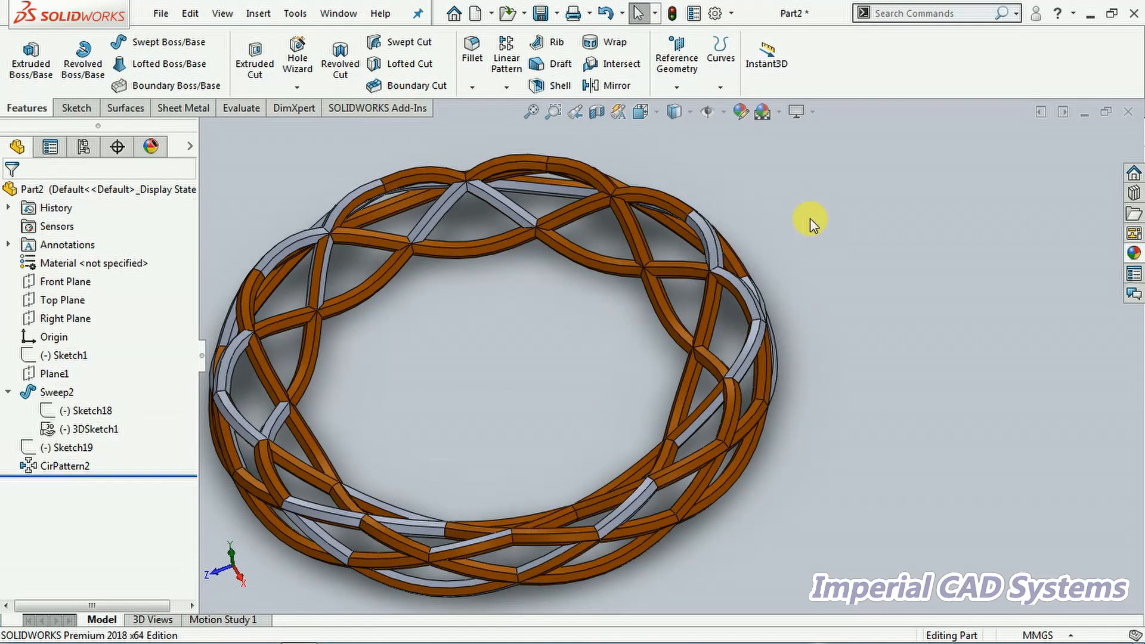